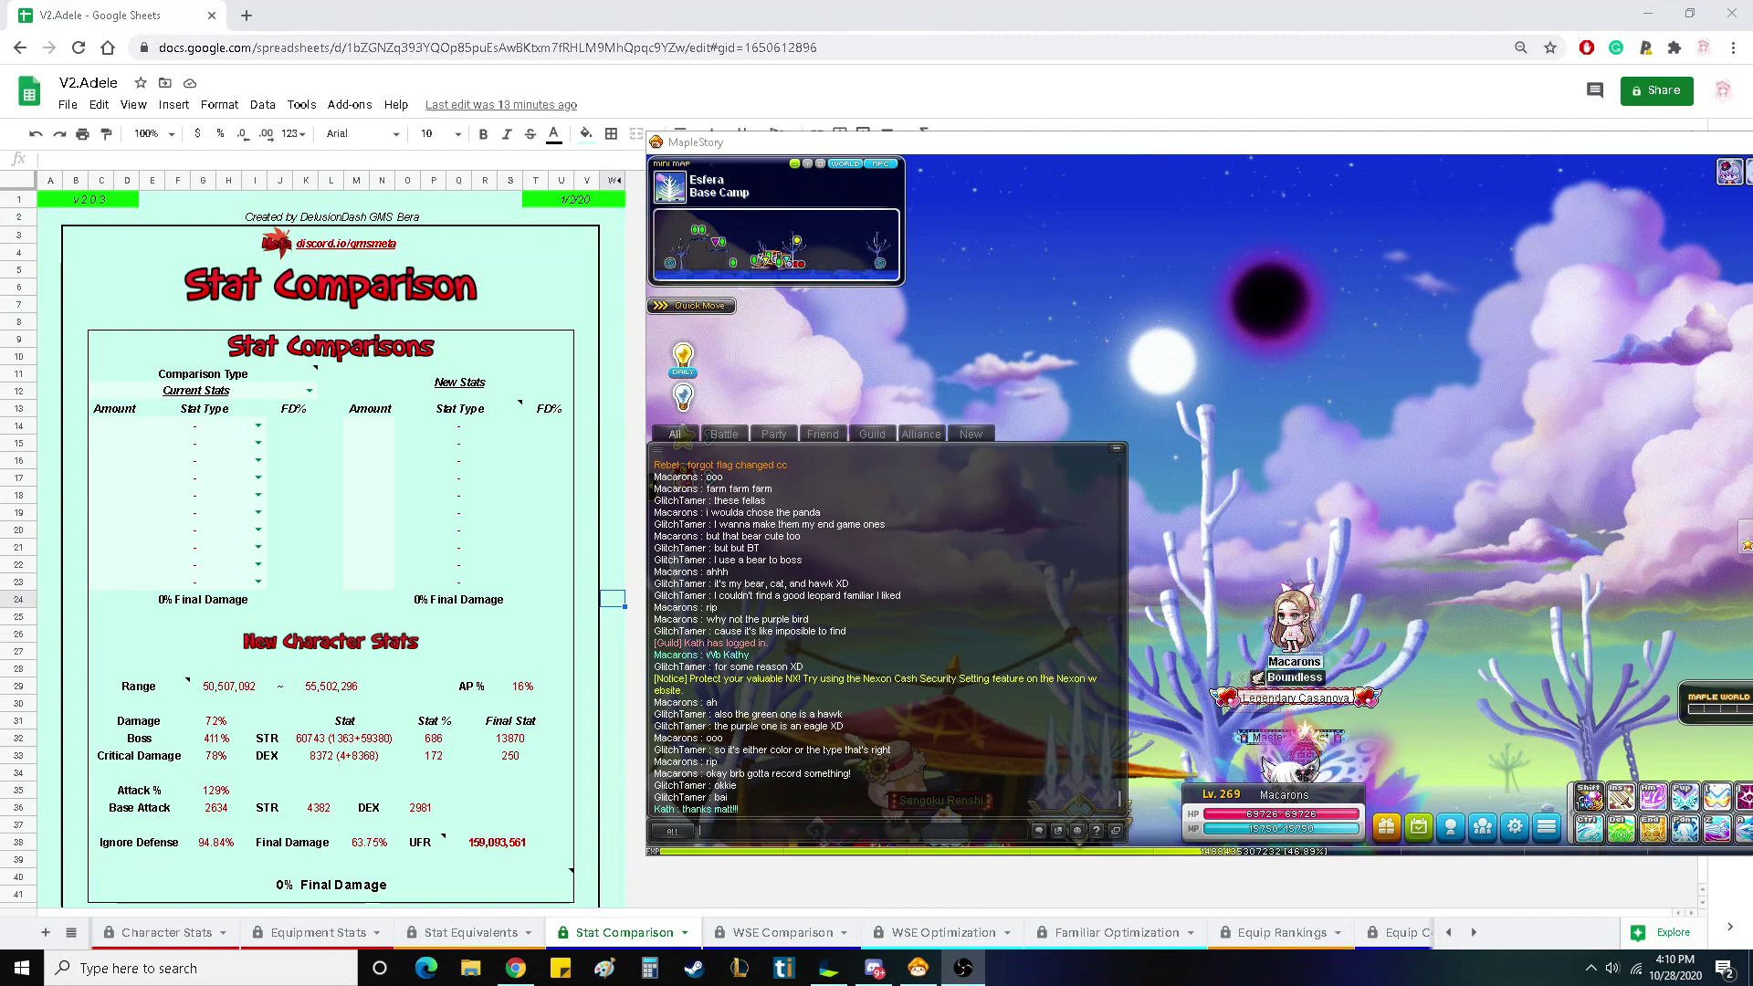
- Switch to MapleStory, place its window beside the Stat Comparison sheet and open the equipment inventory to examine the equipped heart
left_click(1016, 887)
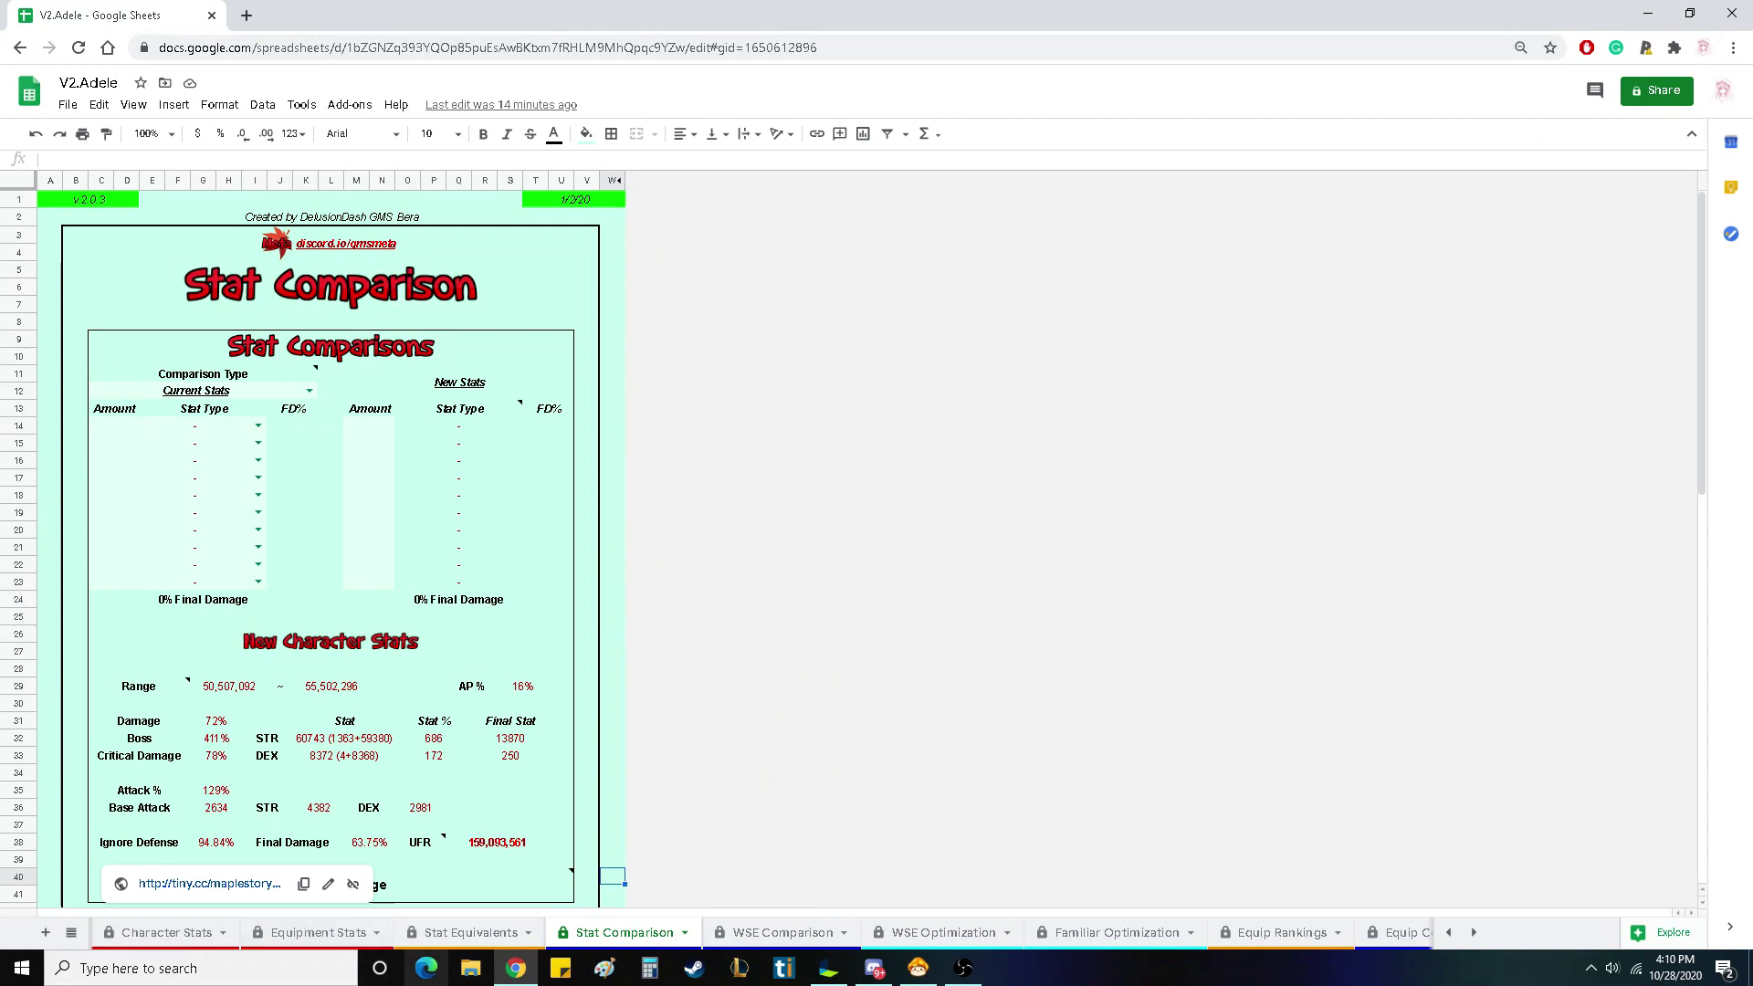
left_click(918, 970)
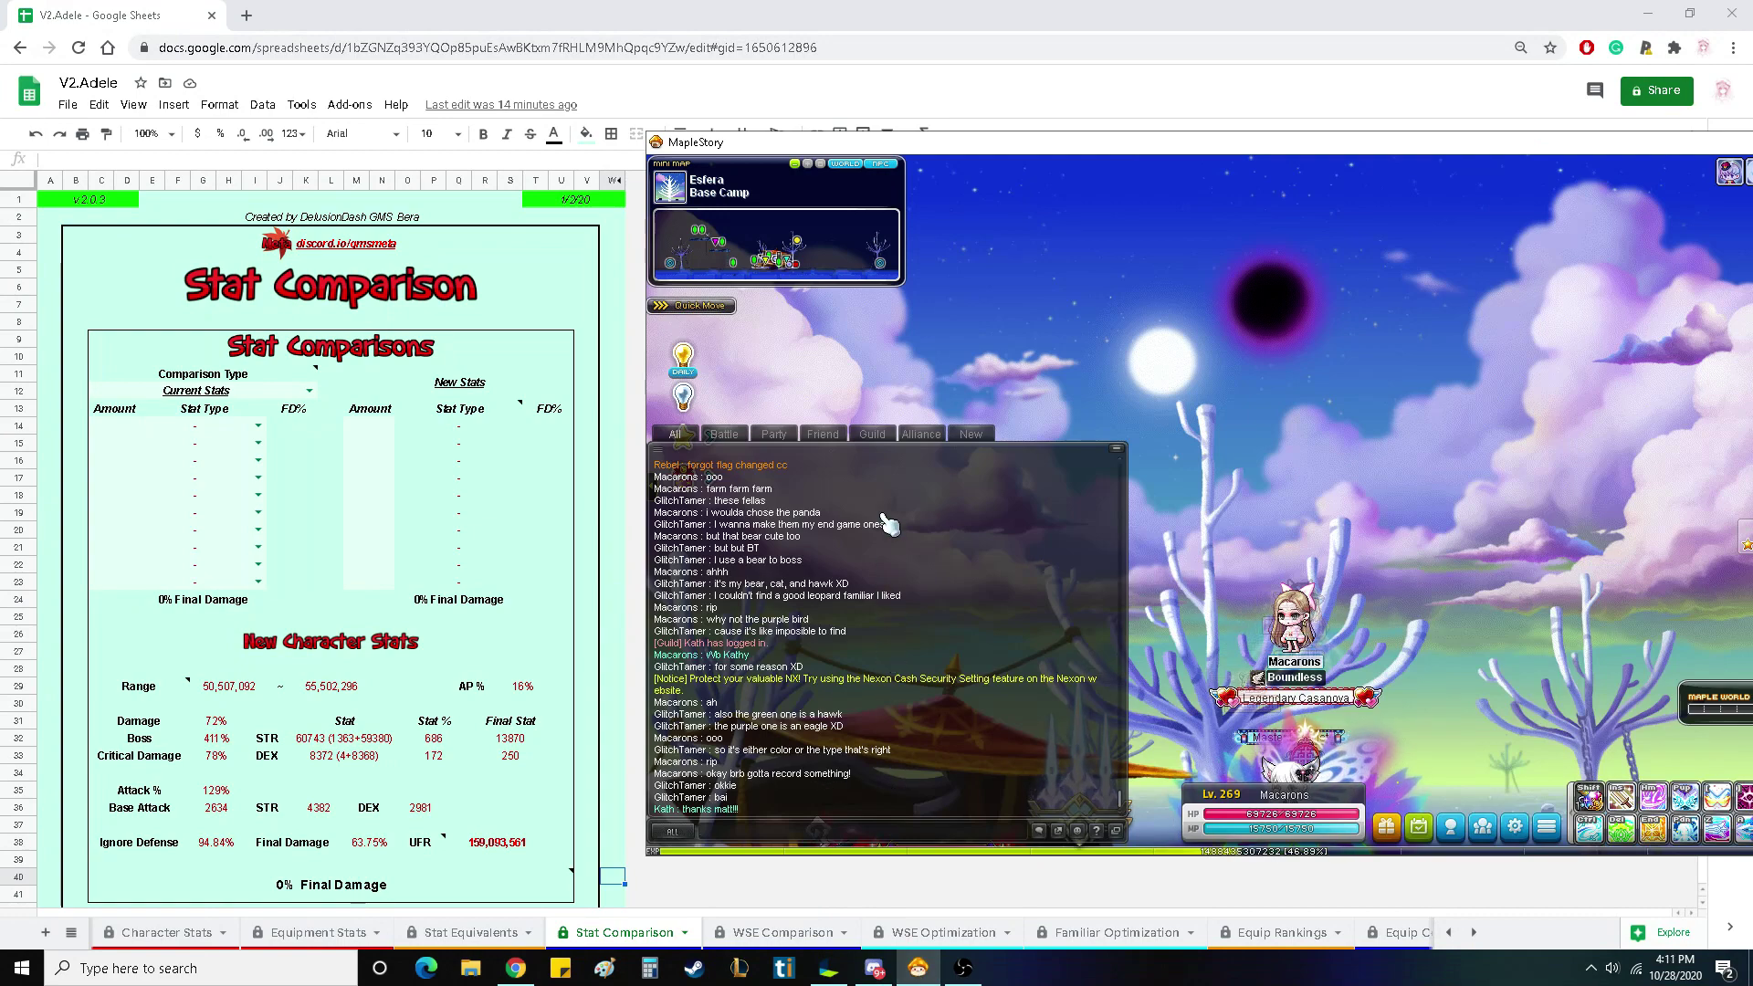
left_click_drag(828, 138, 813, 187)
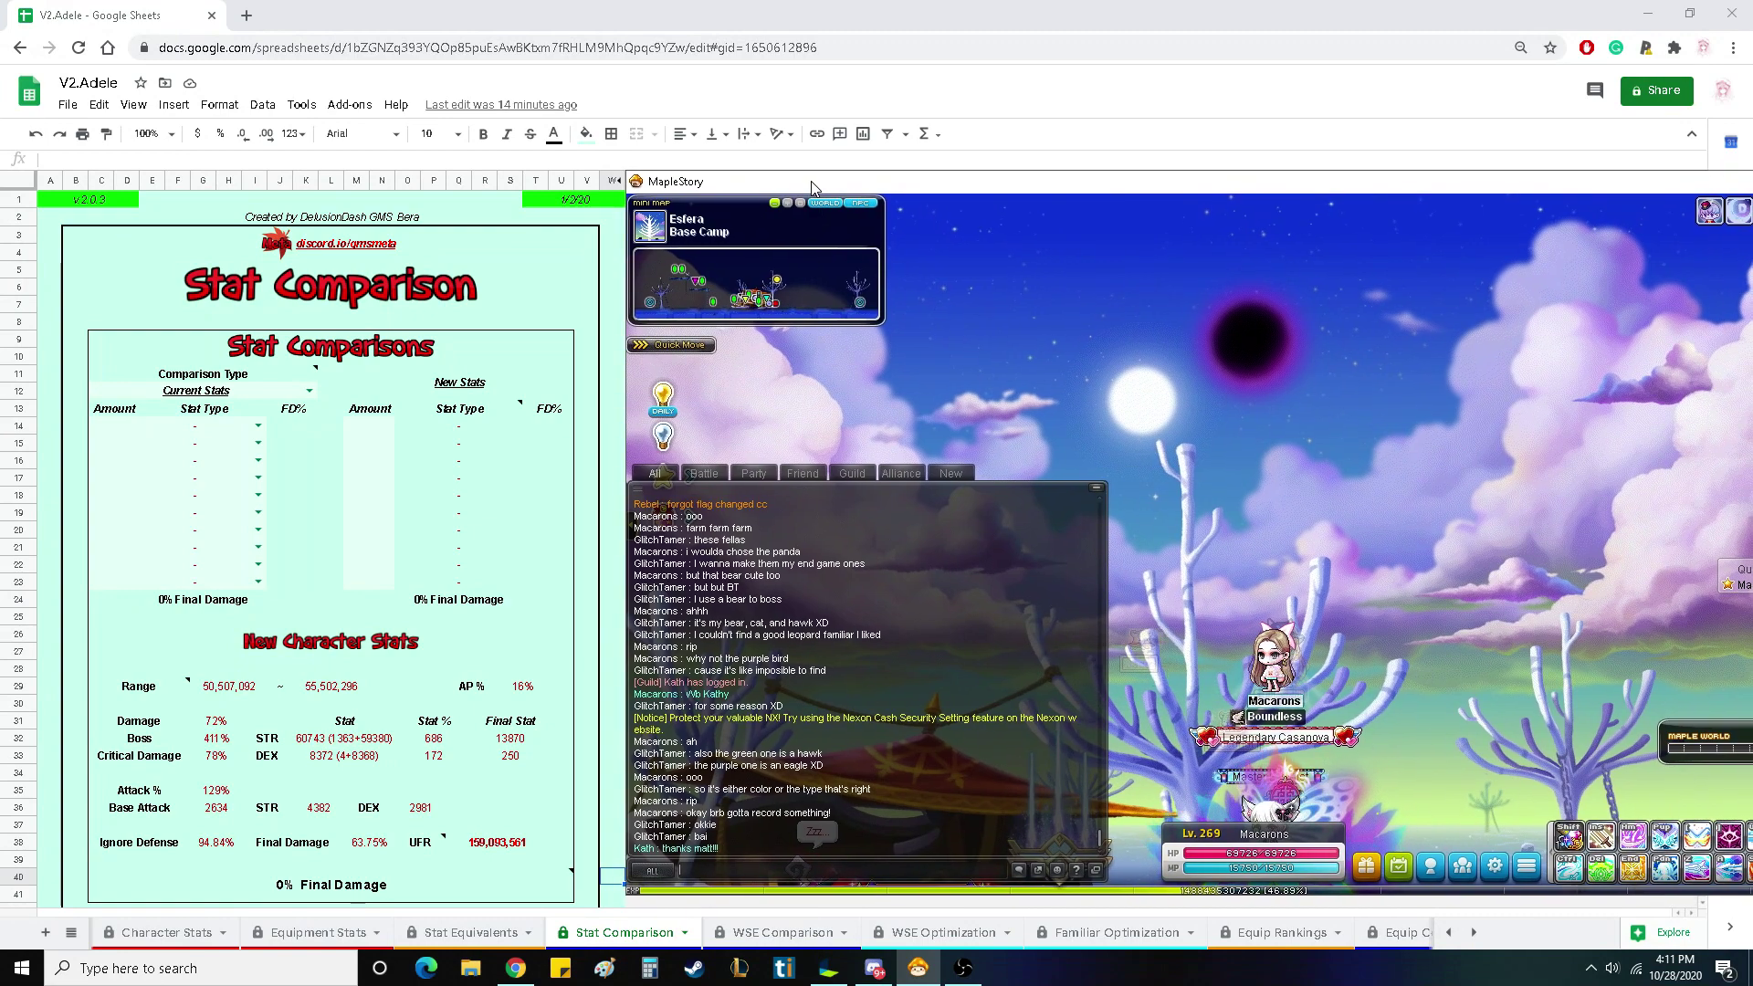
key("e")
mouse_move(1160, 575)
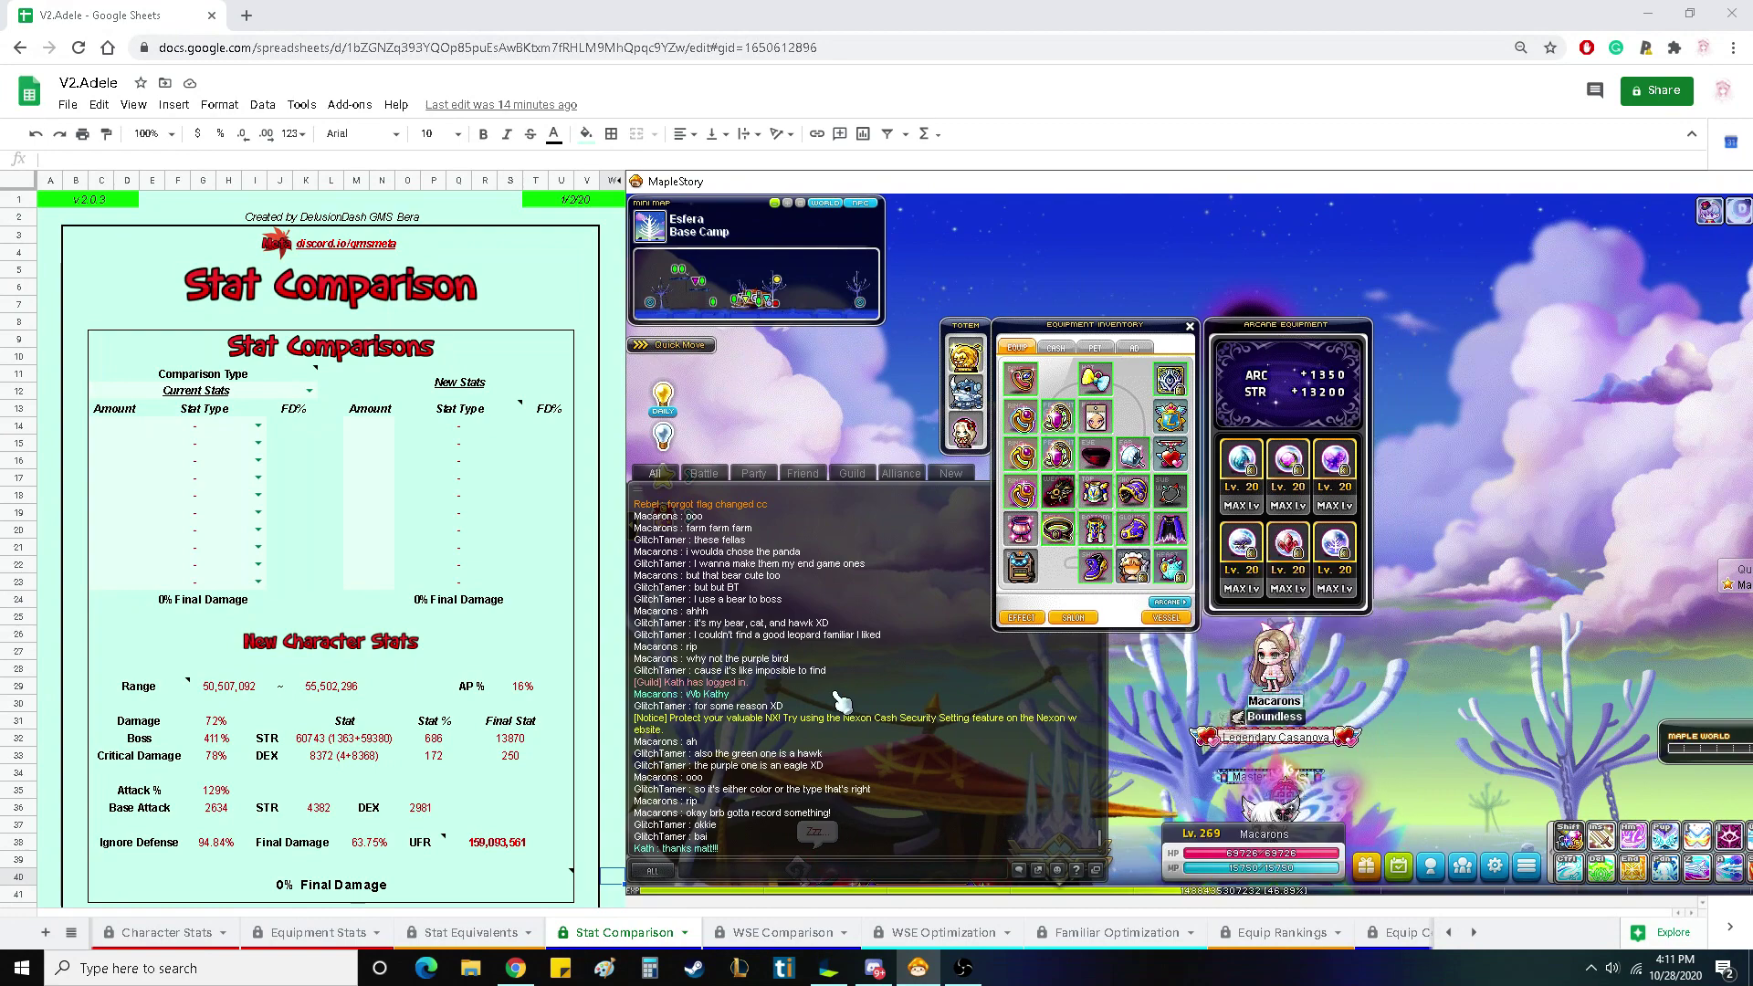
scroll(779, 705, "up", 4)
scroll(913, 708, "down", 2)
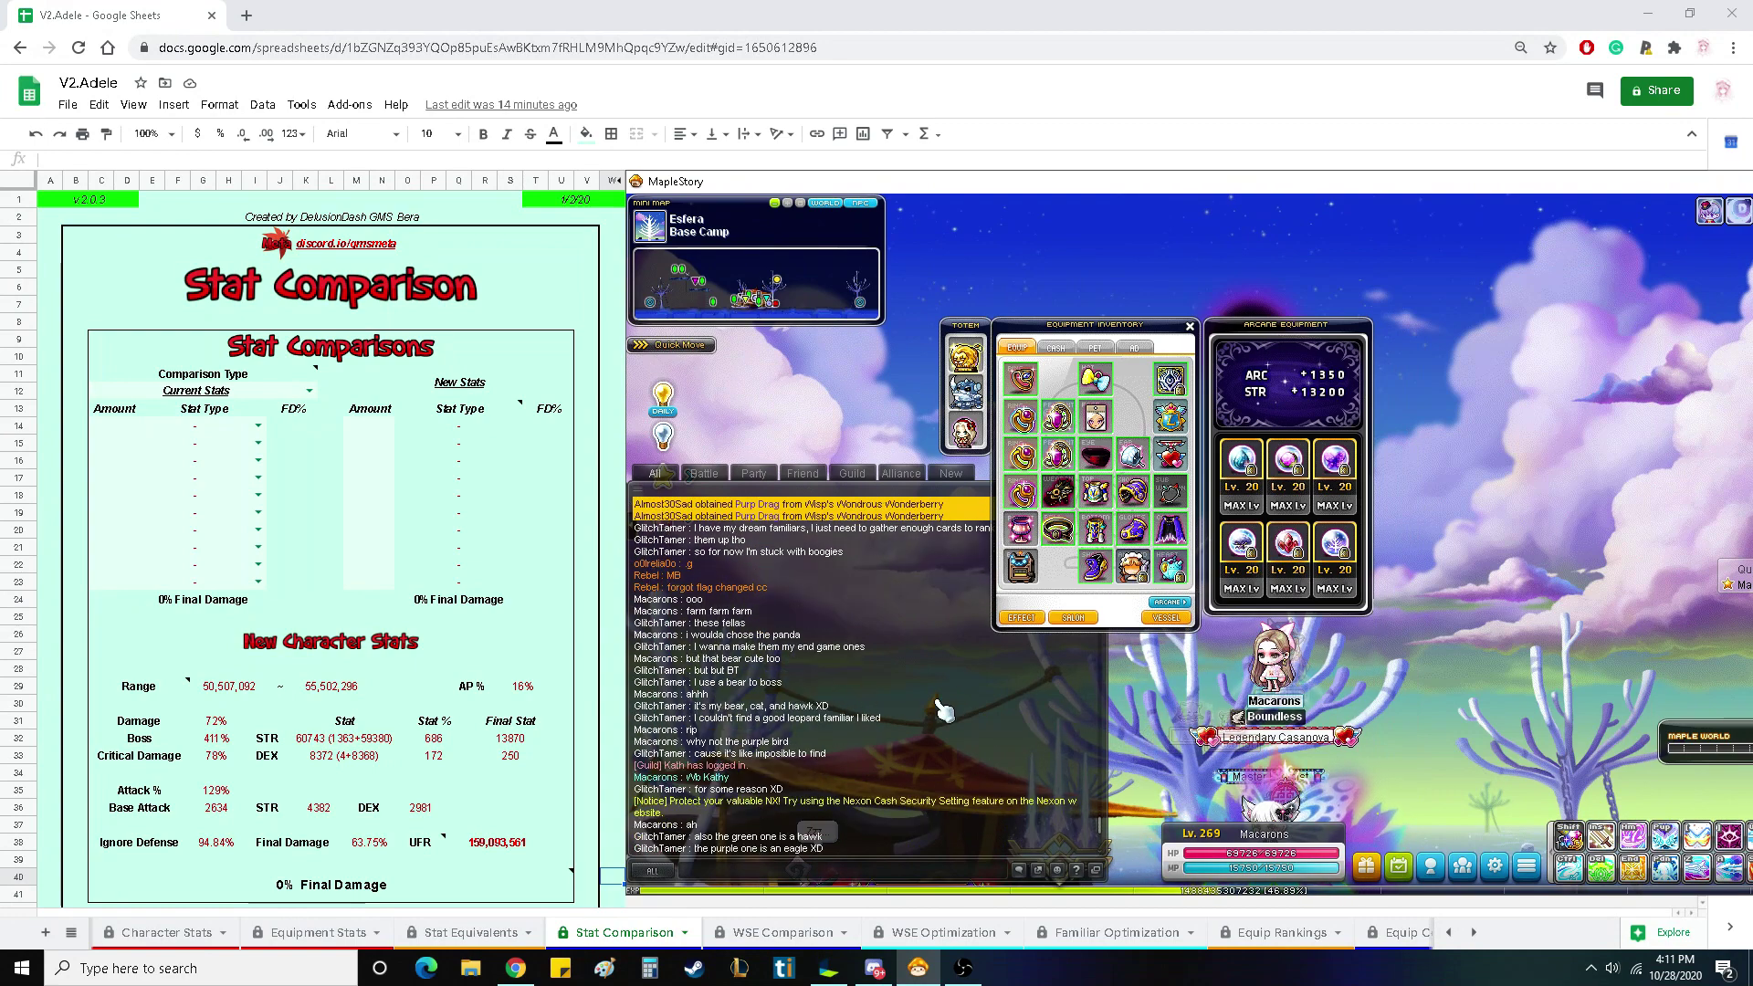
- Search the Maple Auction for "battle-roid" and exit the auction house
left_click(1543, 875)
left_click(1503, 717)
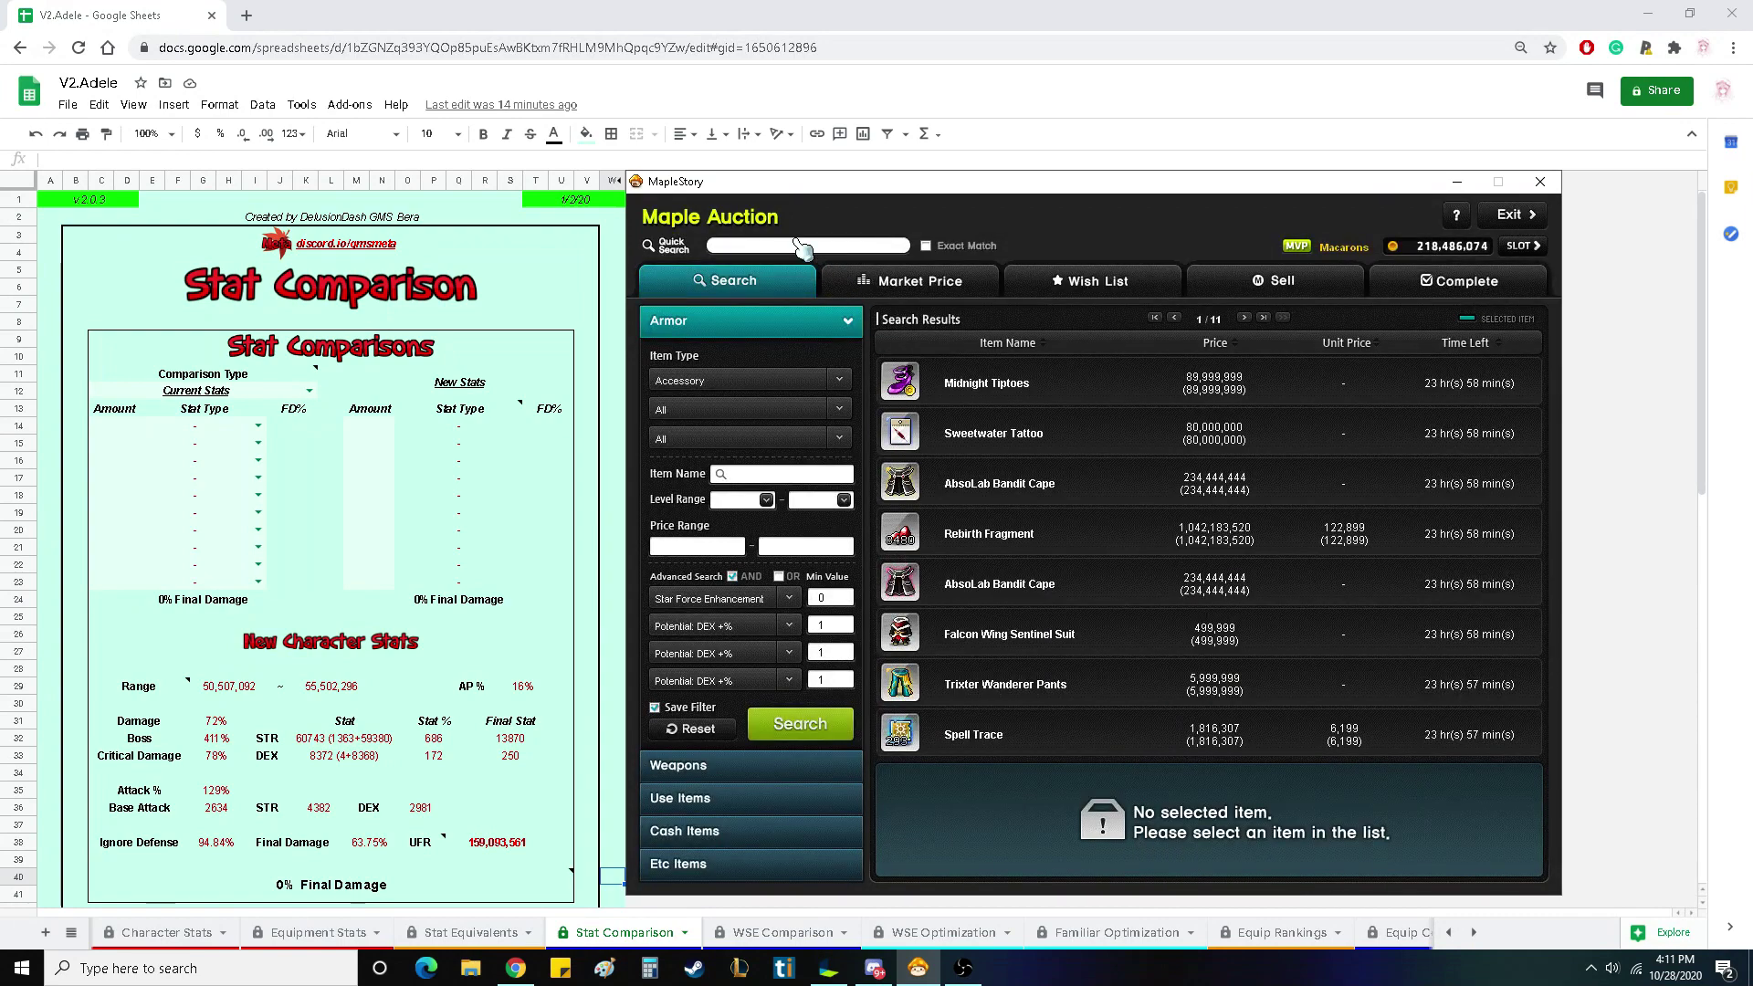
left_click(800, 249)
type("battle-roid")
key("Return")
key("Return")
mouse_move(924, 413)
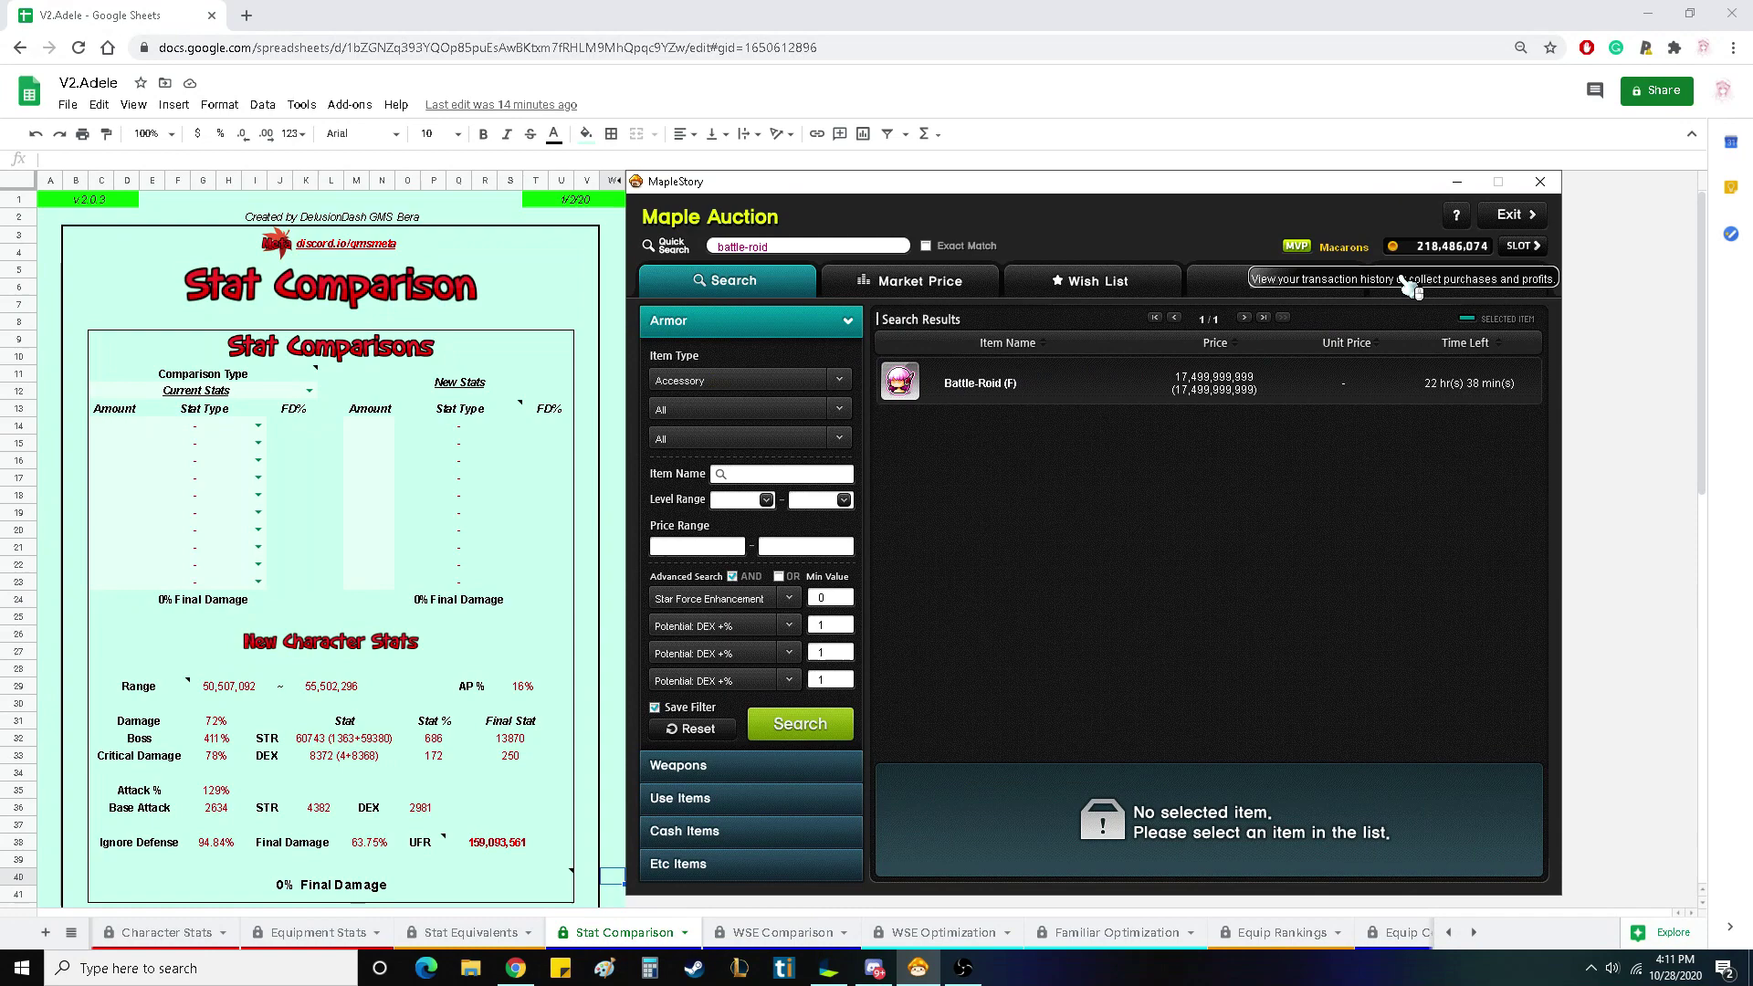
left_click(1448, 283)
left_click(1511, 214)
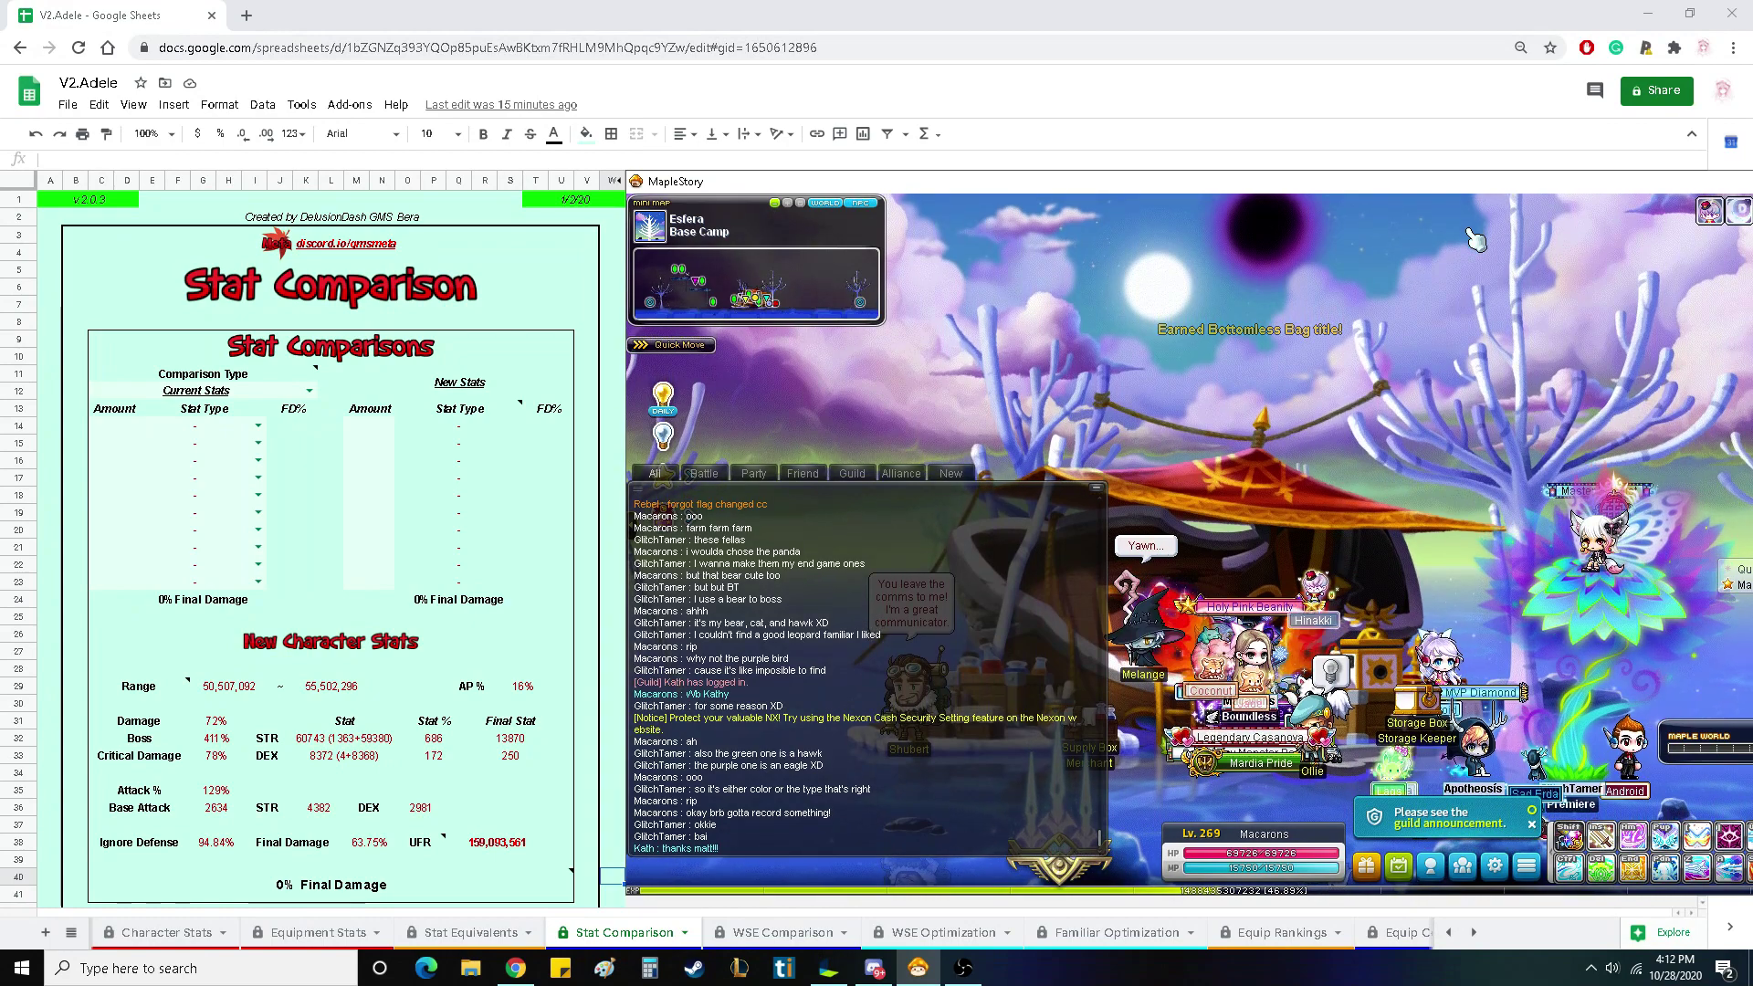
- Reopen the equipment inventory and send "ty!" in the game chat
key("alt")
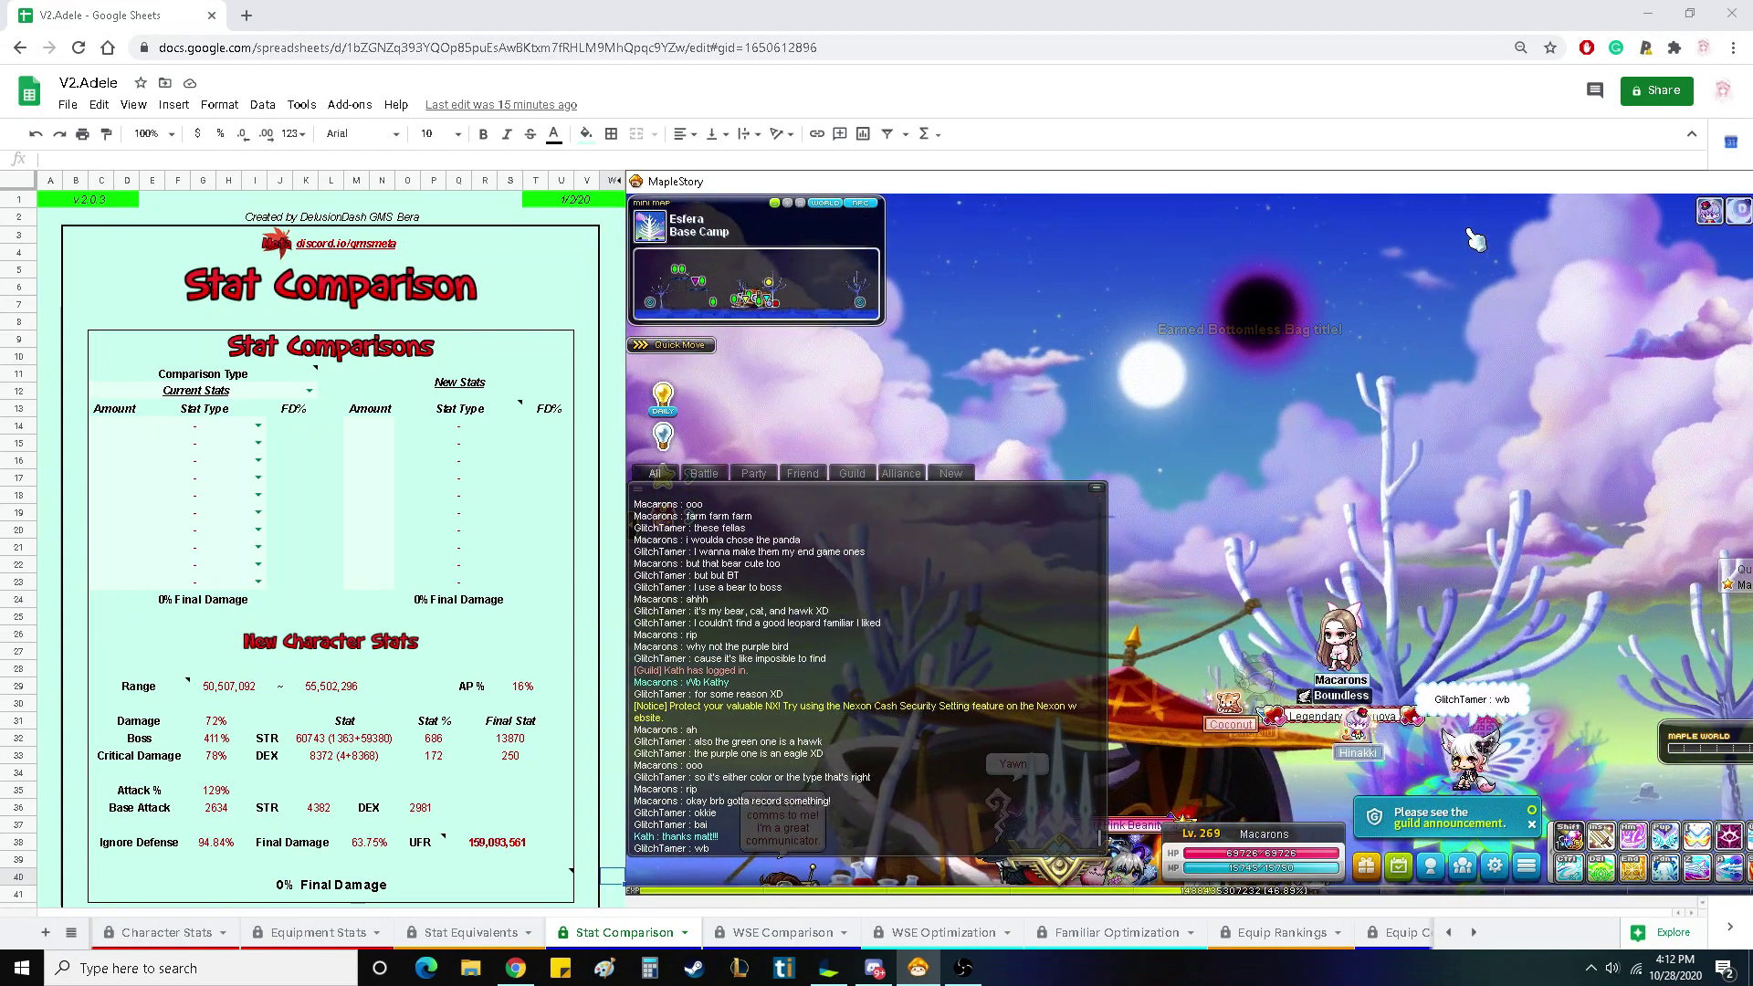
key("e")
key("Return")
type("ty!")
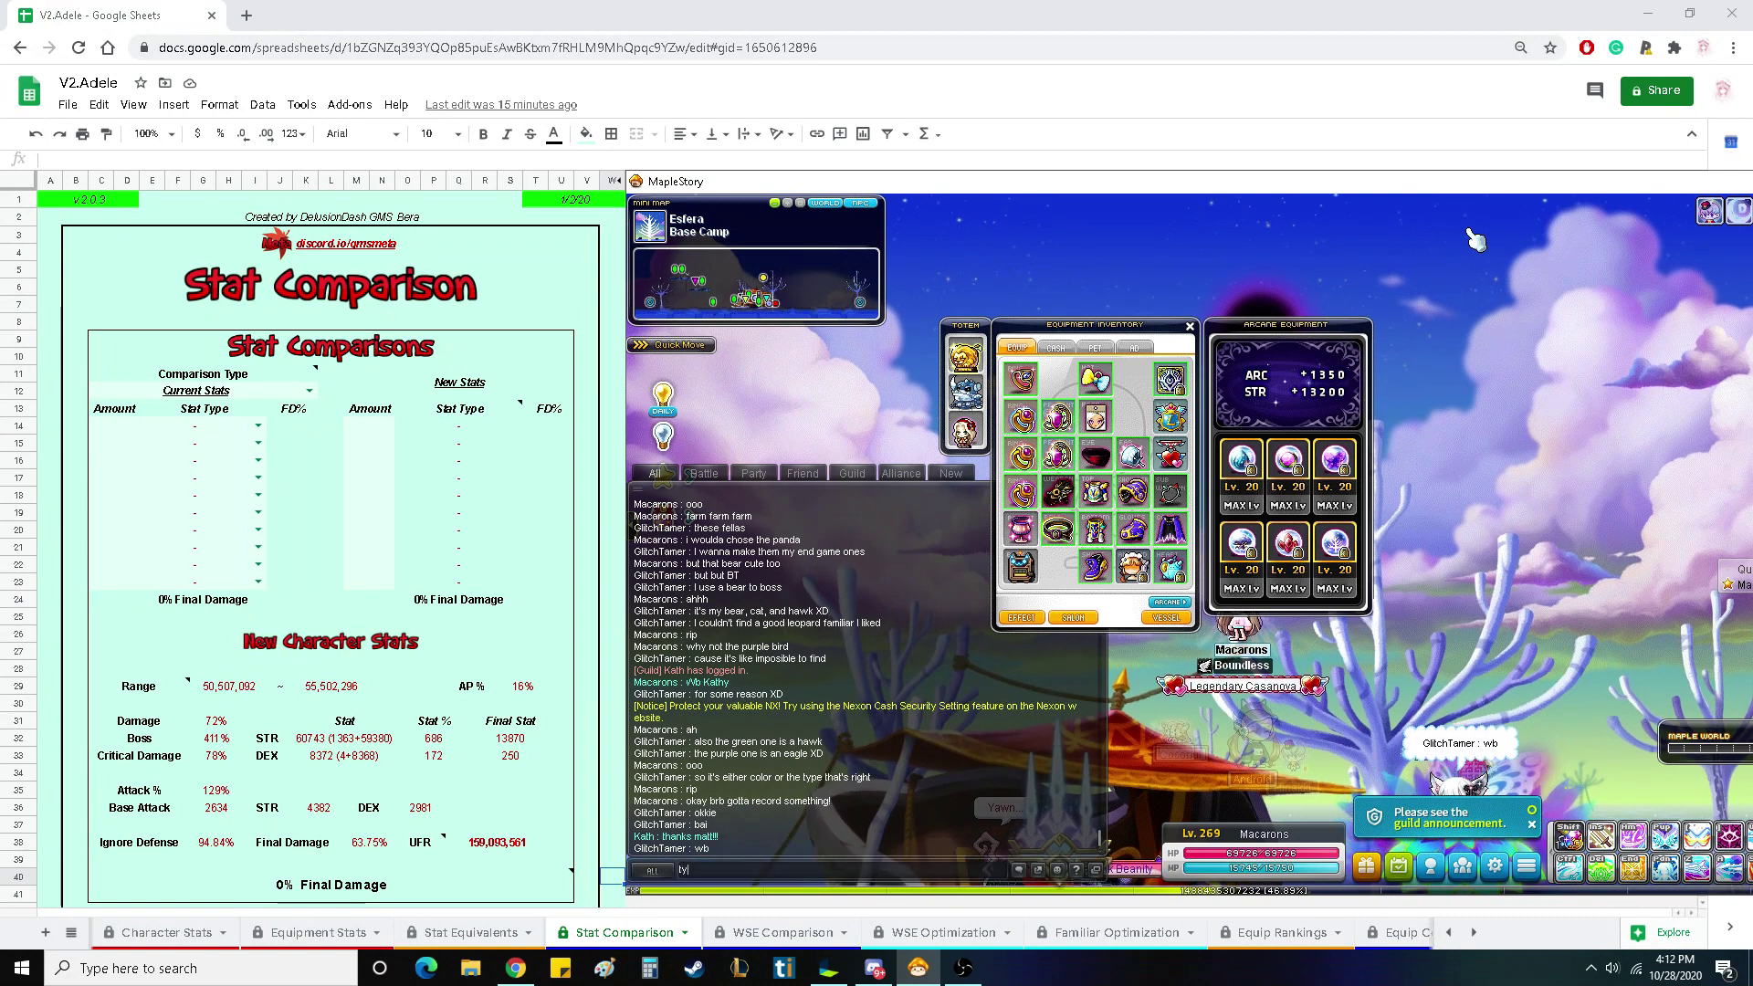
key("Return")
key("alt+Down")
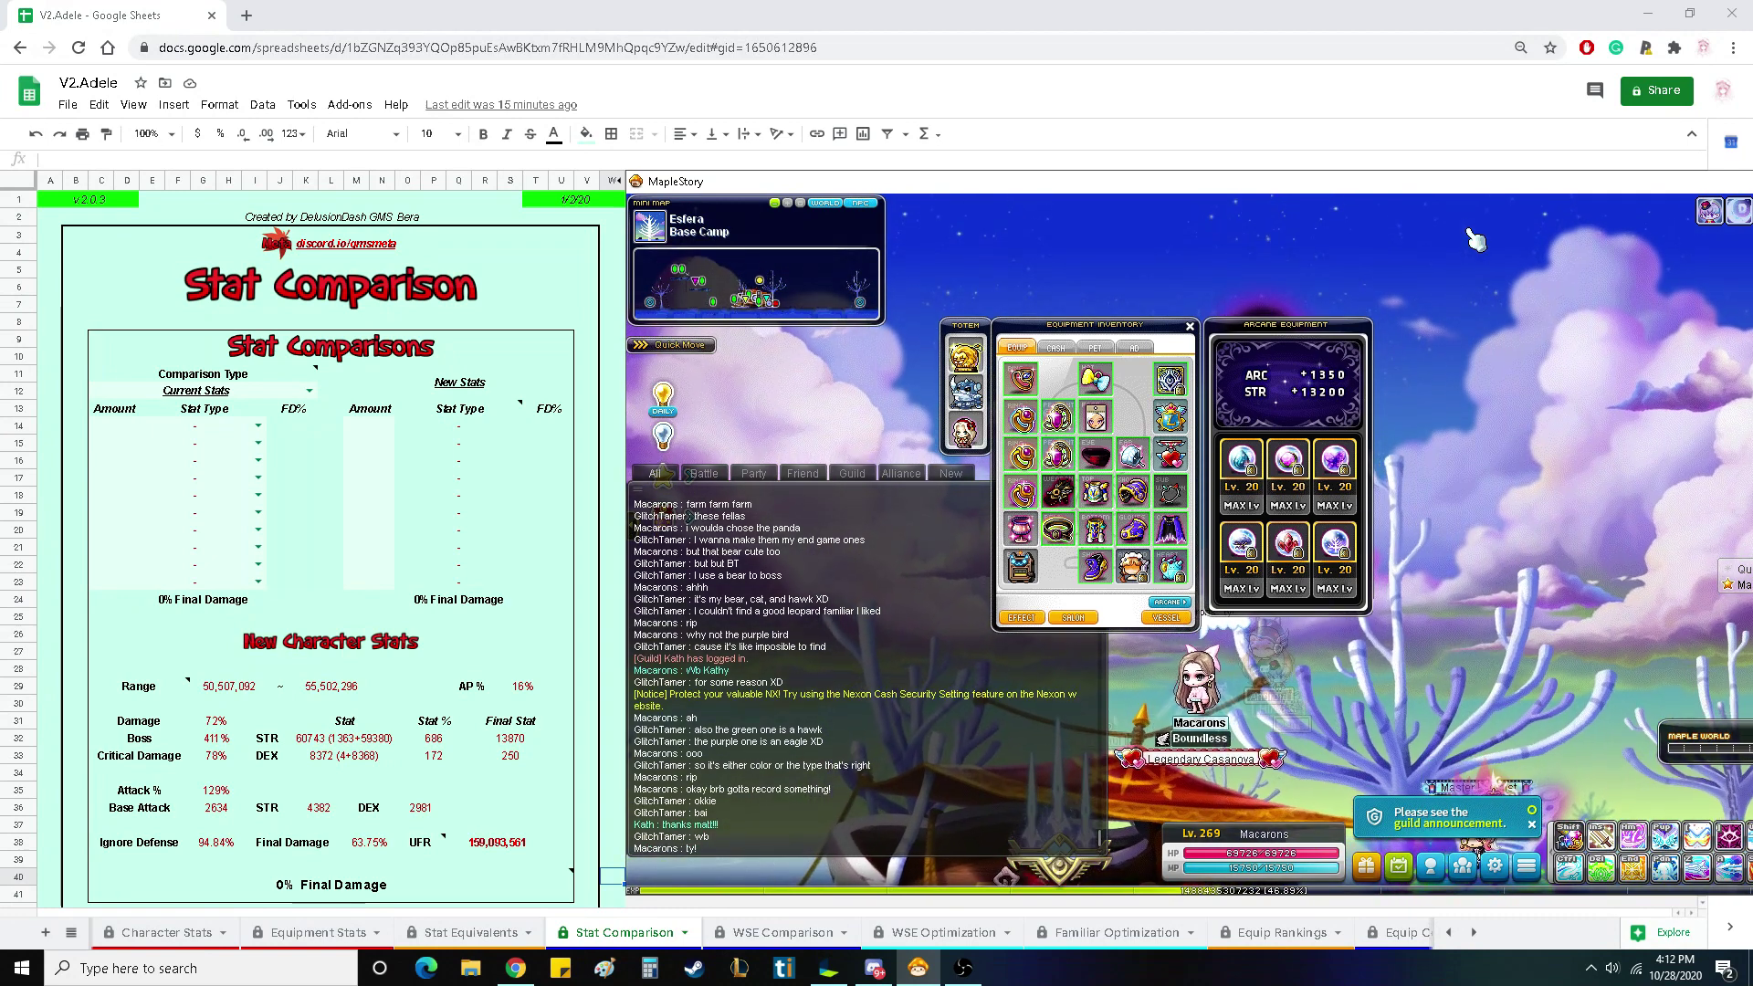
key("alt")
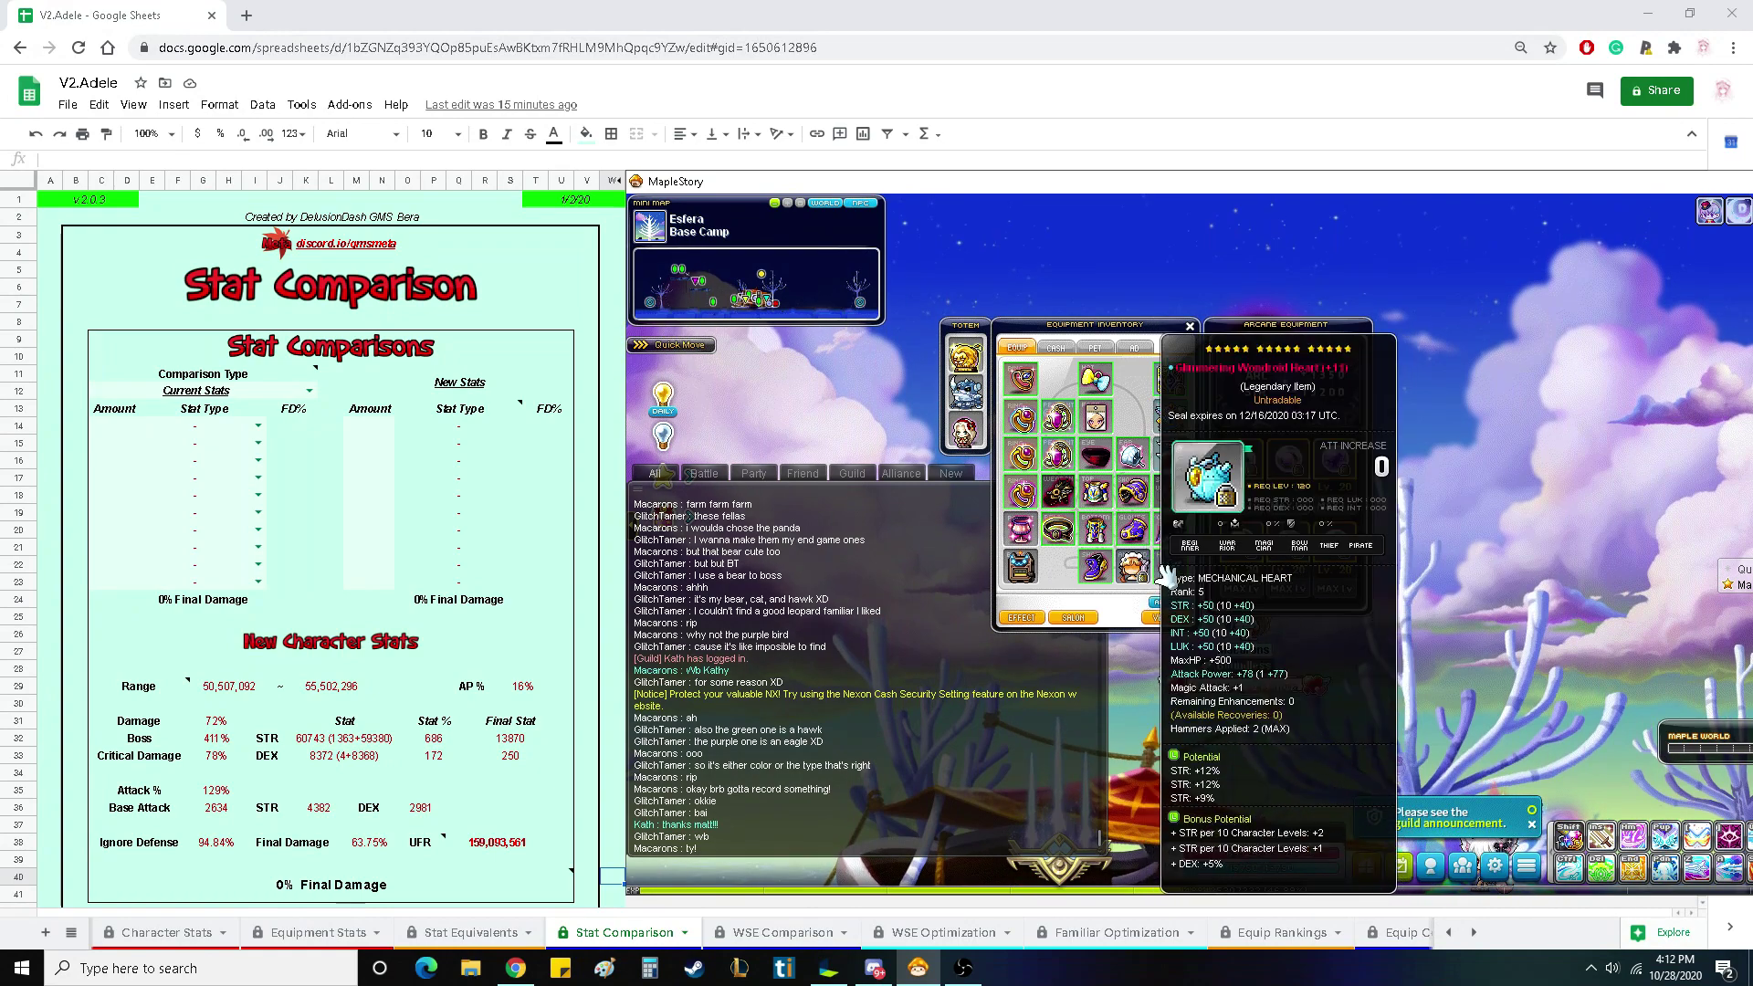
- Find the linked Outlaw Heart in the earlier chat messages and compare its stats with the equipped heart
scroll(809, 675, "up", 6)
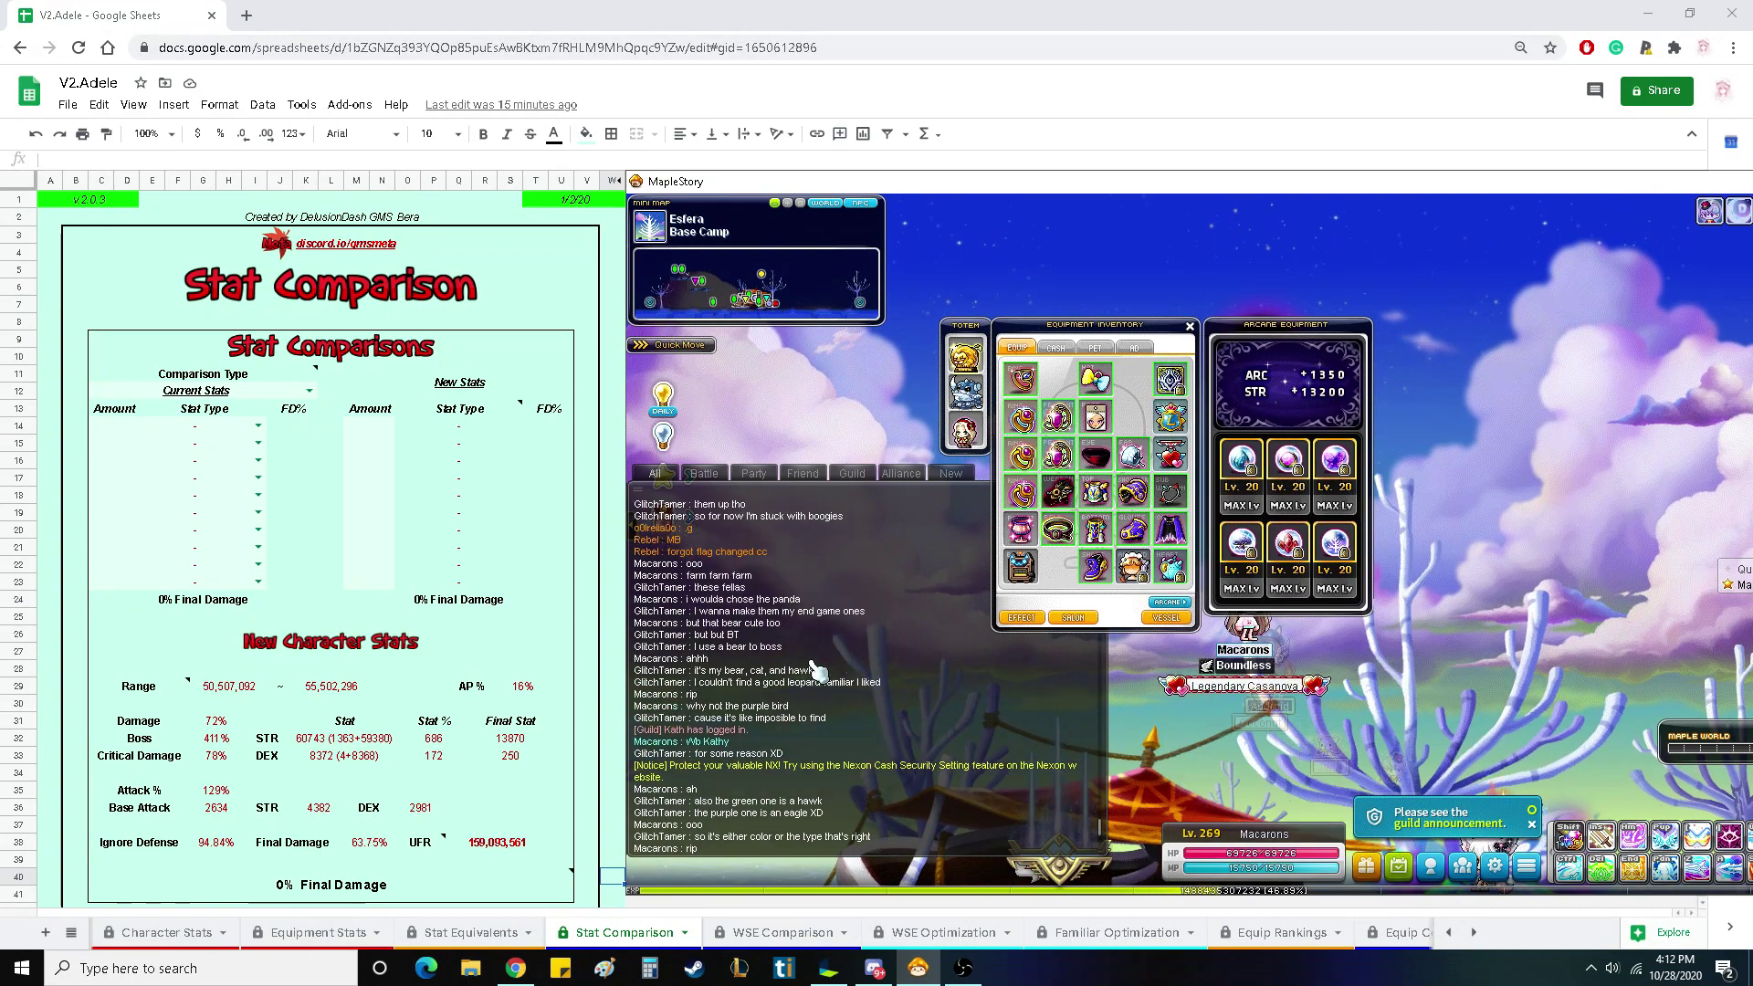
scroll(821, 655, "up", 7)
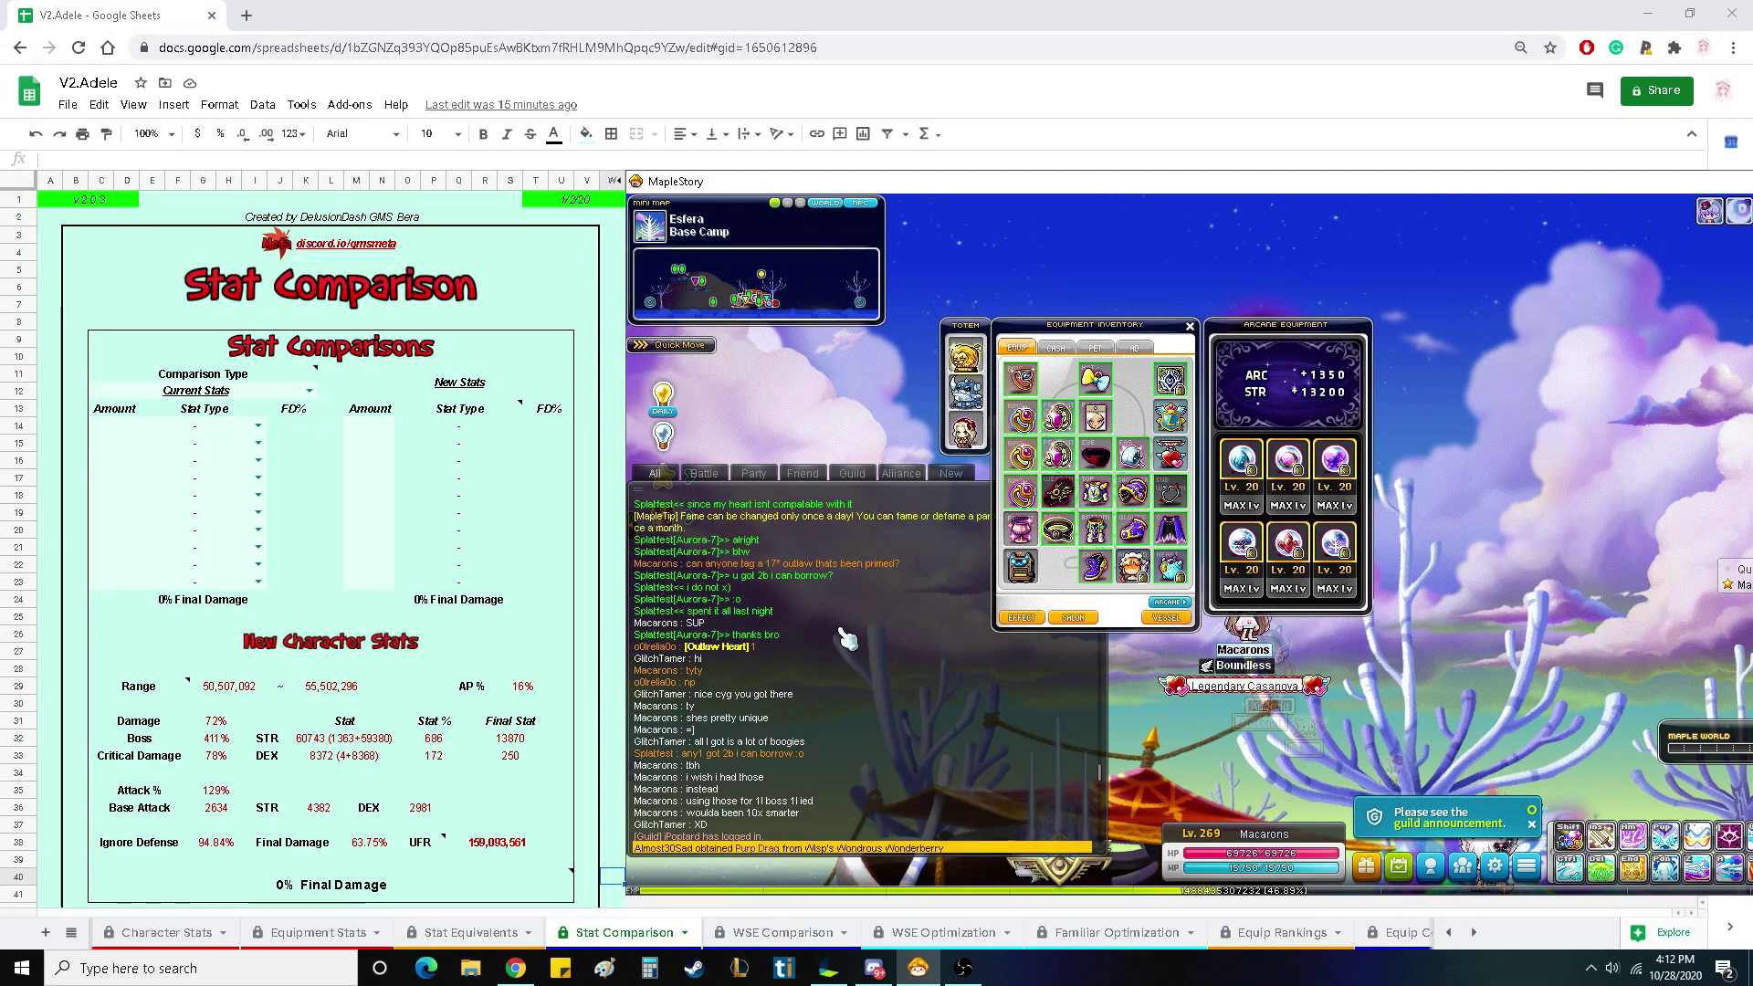
mouse_move(770, 665)
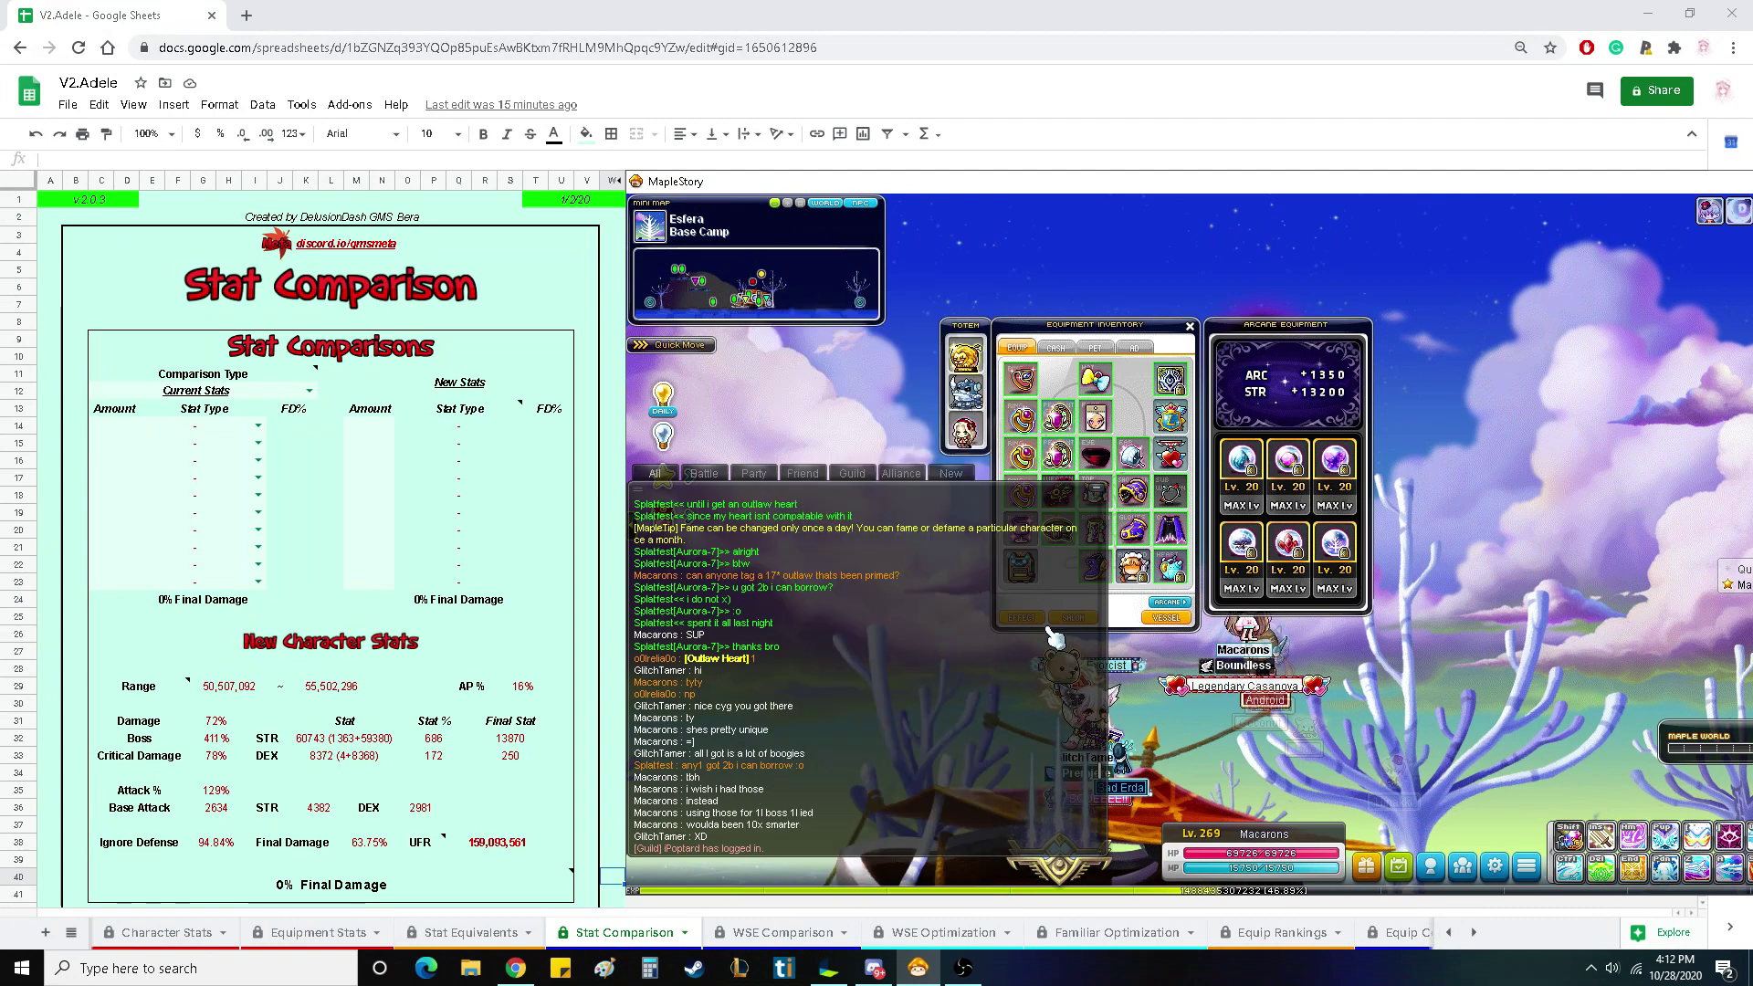
mouse_move(1187, 579)
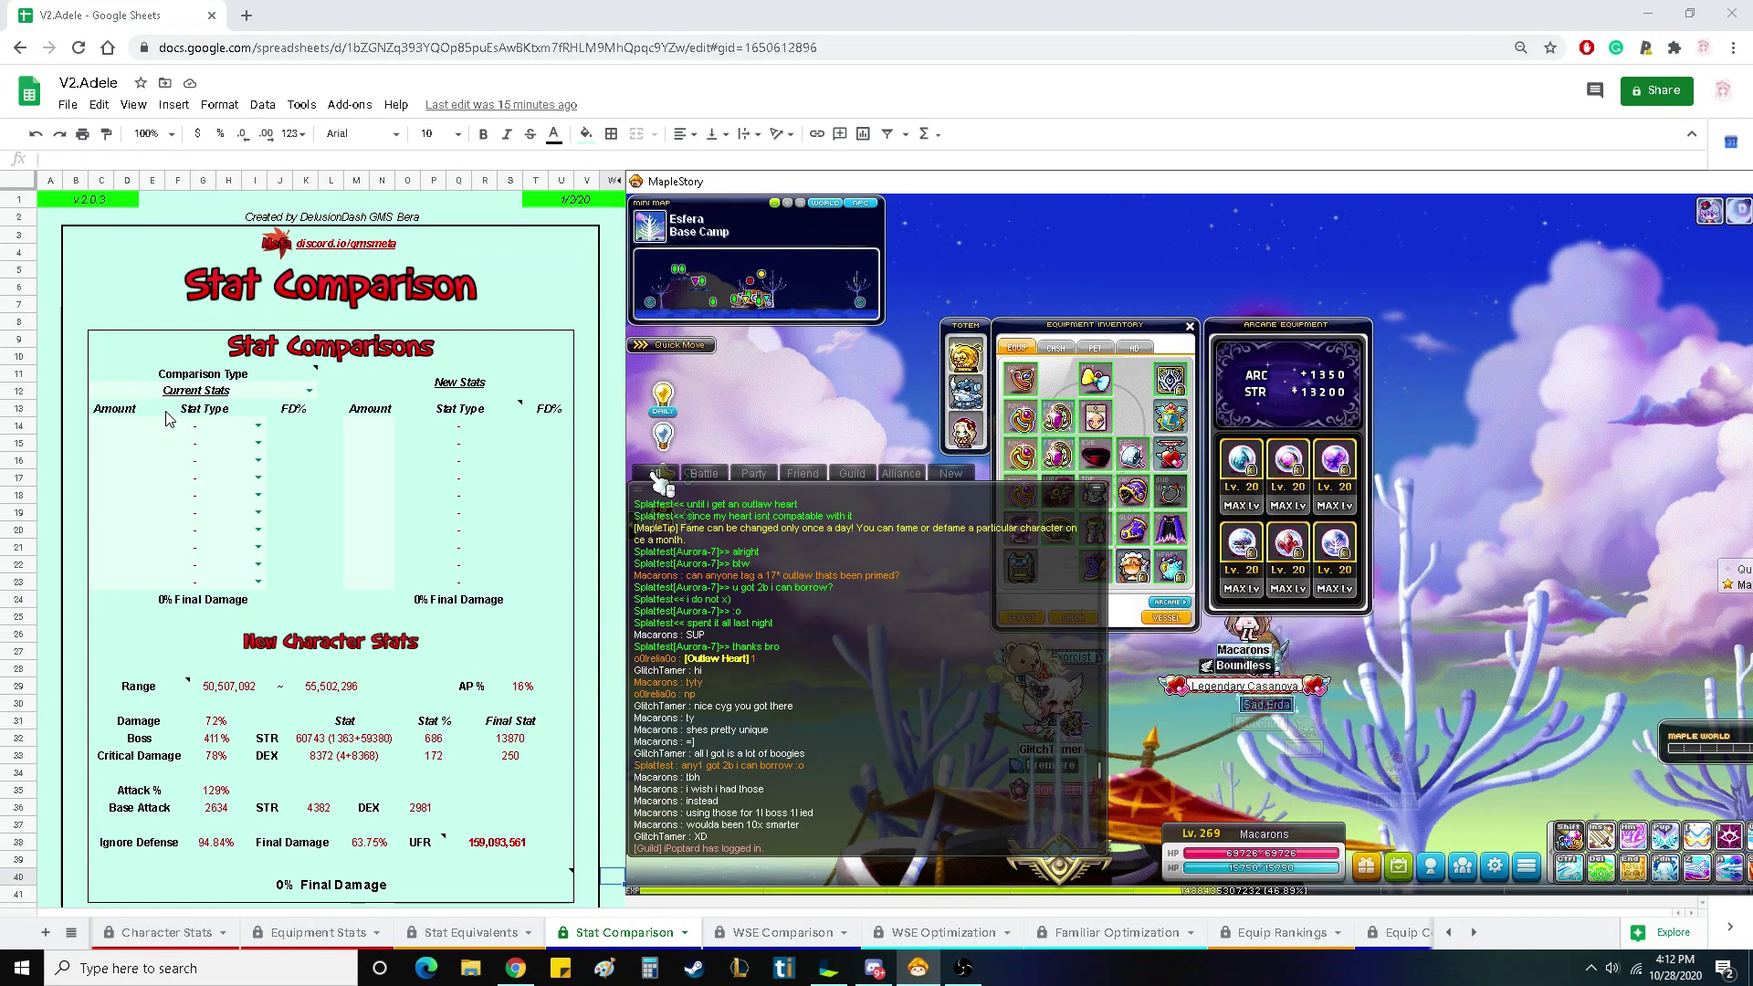
- Enter 50, 50 and 78 as the first three amounts under Current Stats in the sheet
left_click(125, 407)
left_click(135, 429)
type("50")
left_click(122, 447)
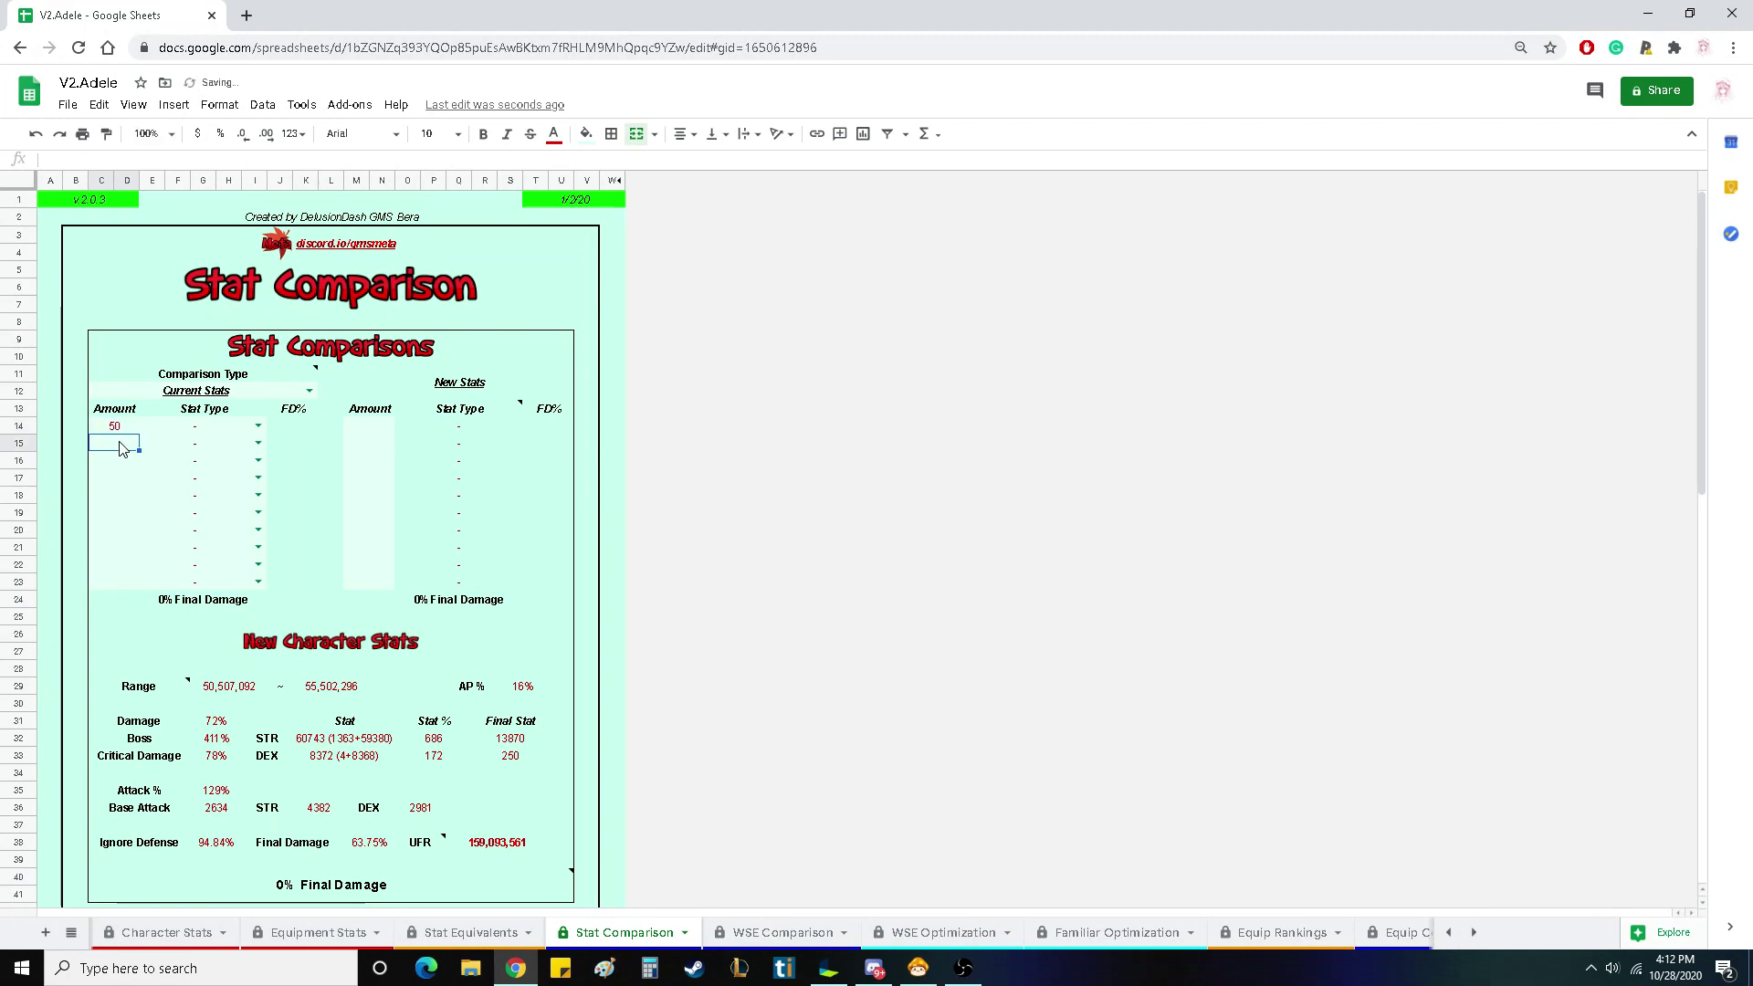
type("50")
left_click(124, 466)
type("78")
- Set the stat types of the first three Current Stats rows to STR, DEX and Attack
left_click(257, 427)
left_click(178, 479)
left_click(256, 444)
left_click(187, 483)
left_click(257, 461)
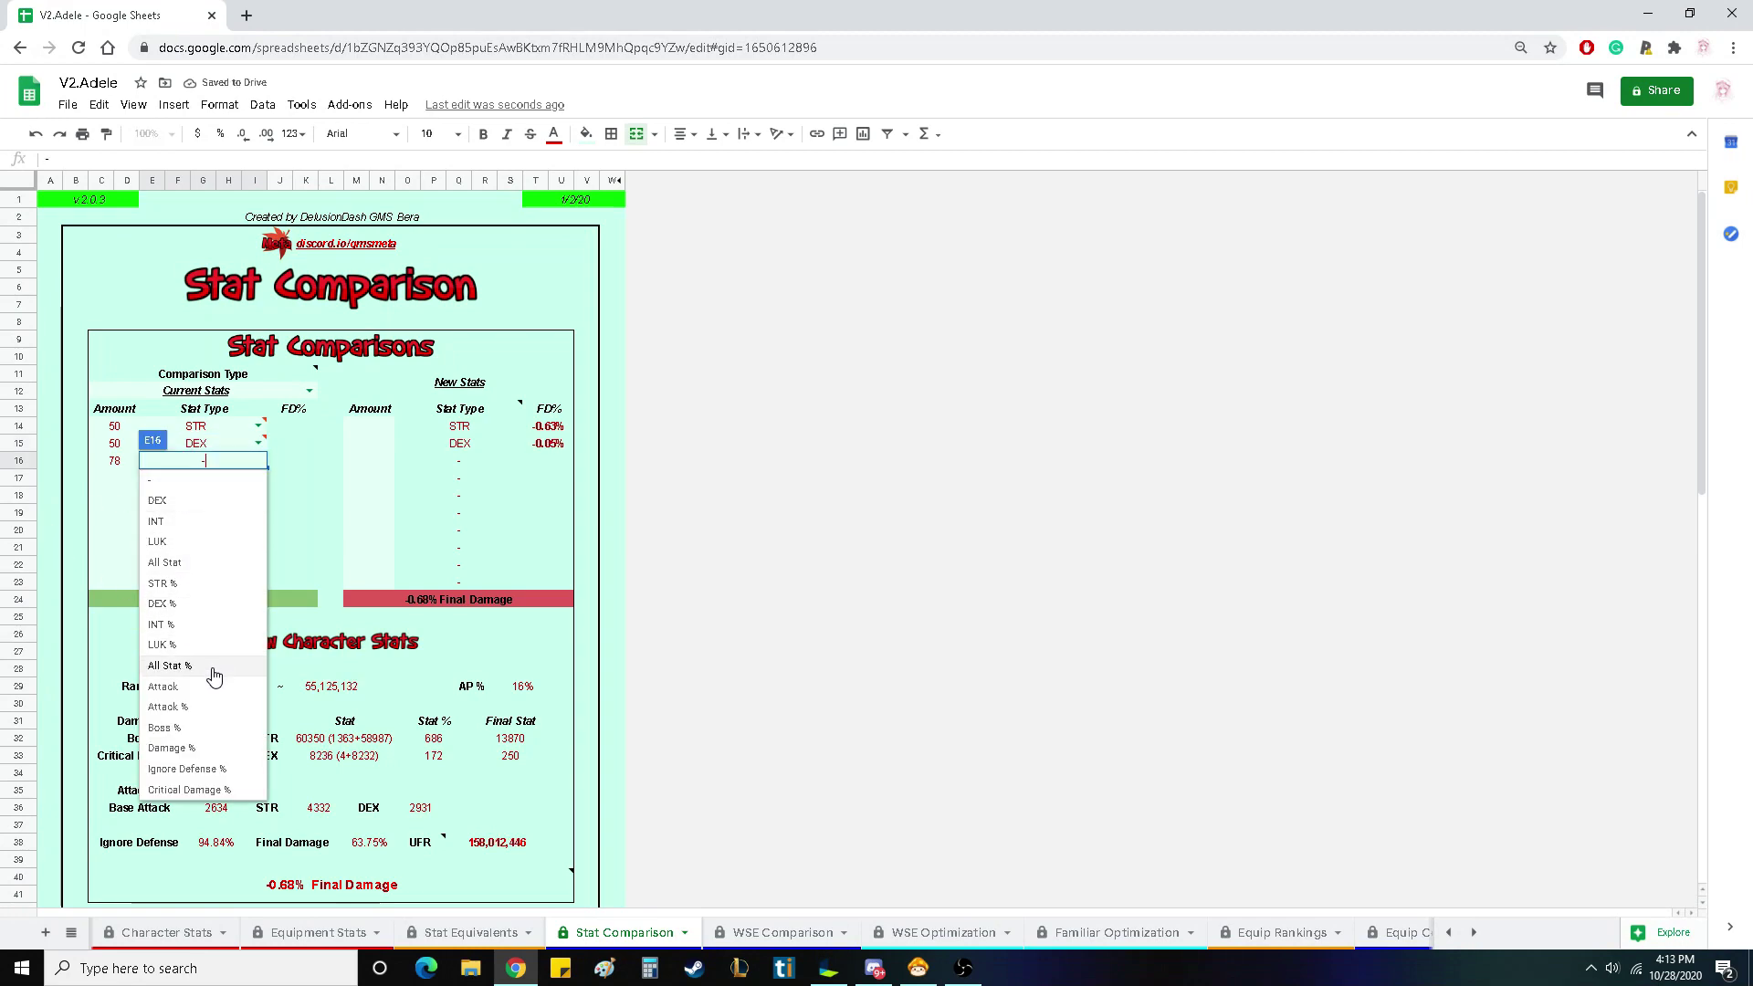
left_click(187, 687)
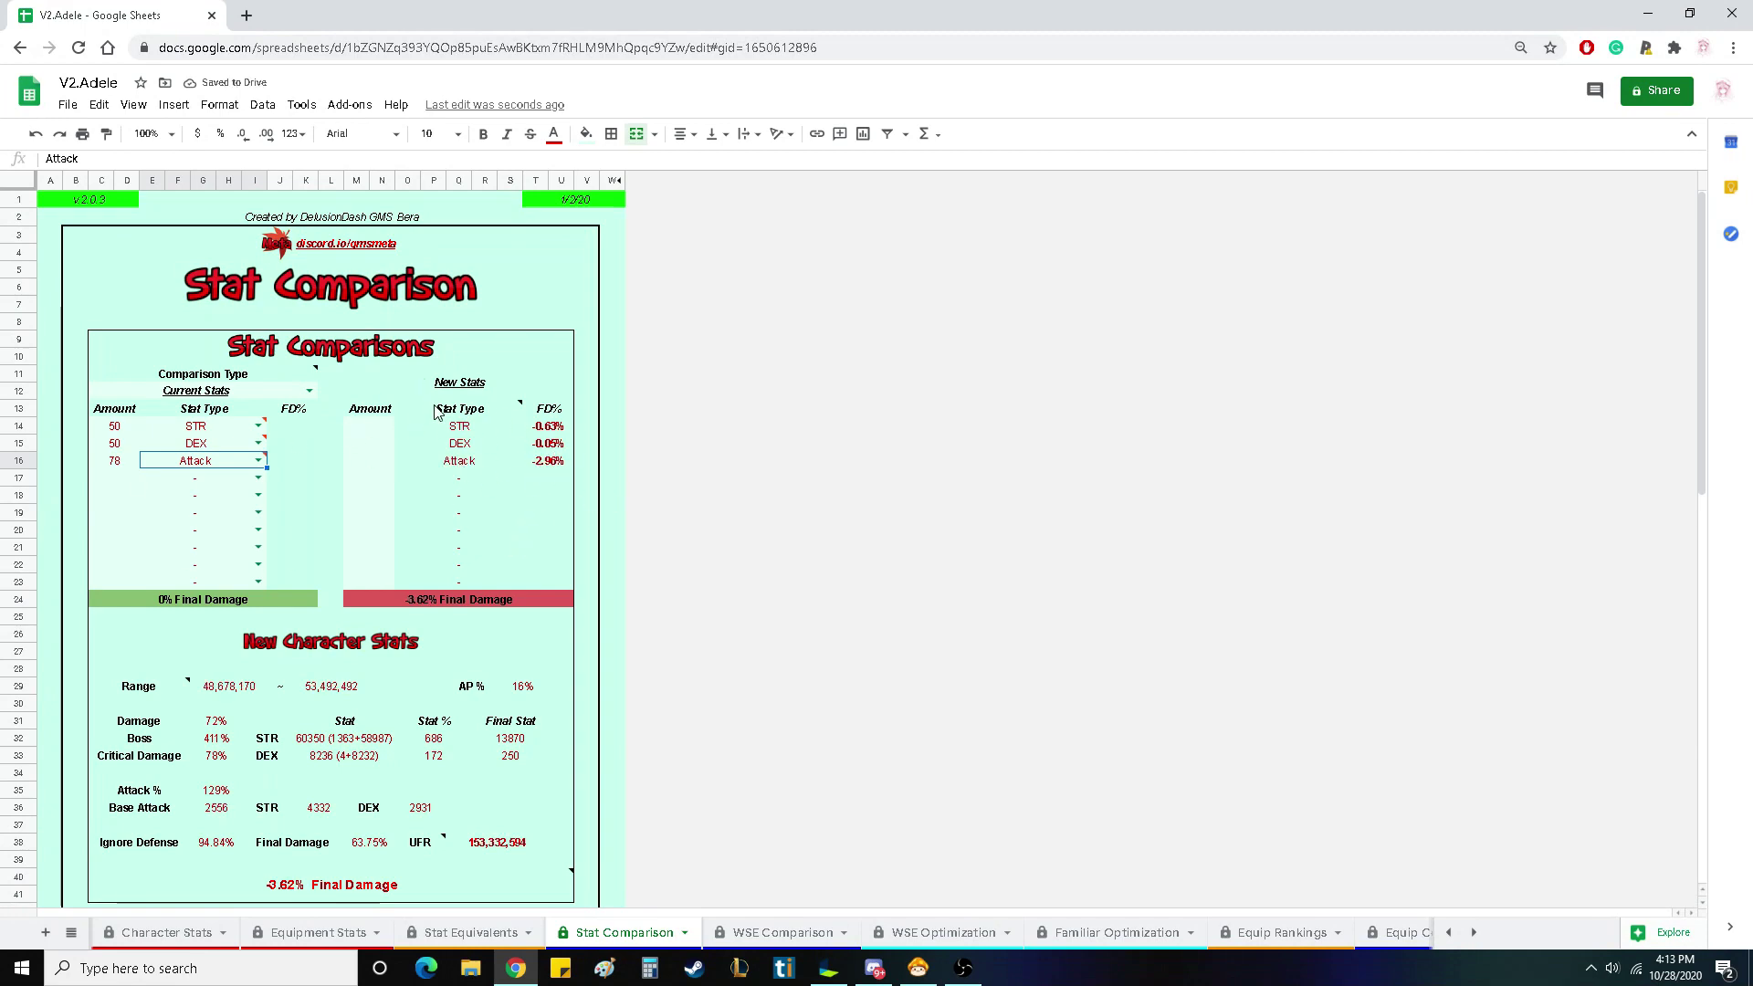
- Enter the Outlaw Heart's 103 STR, 103 DEX and 139 Attack as the New Stats amounts
left_click(918, 968)
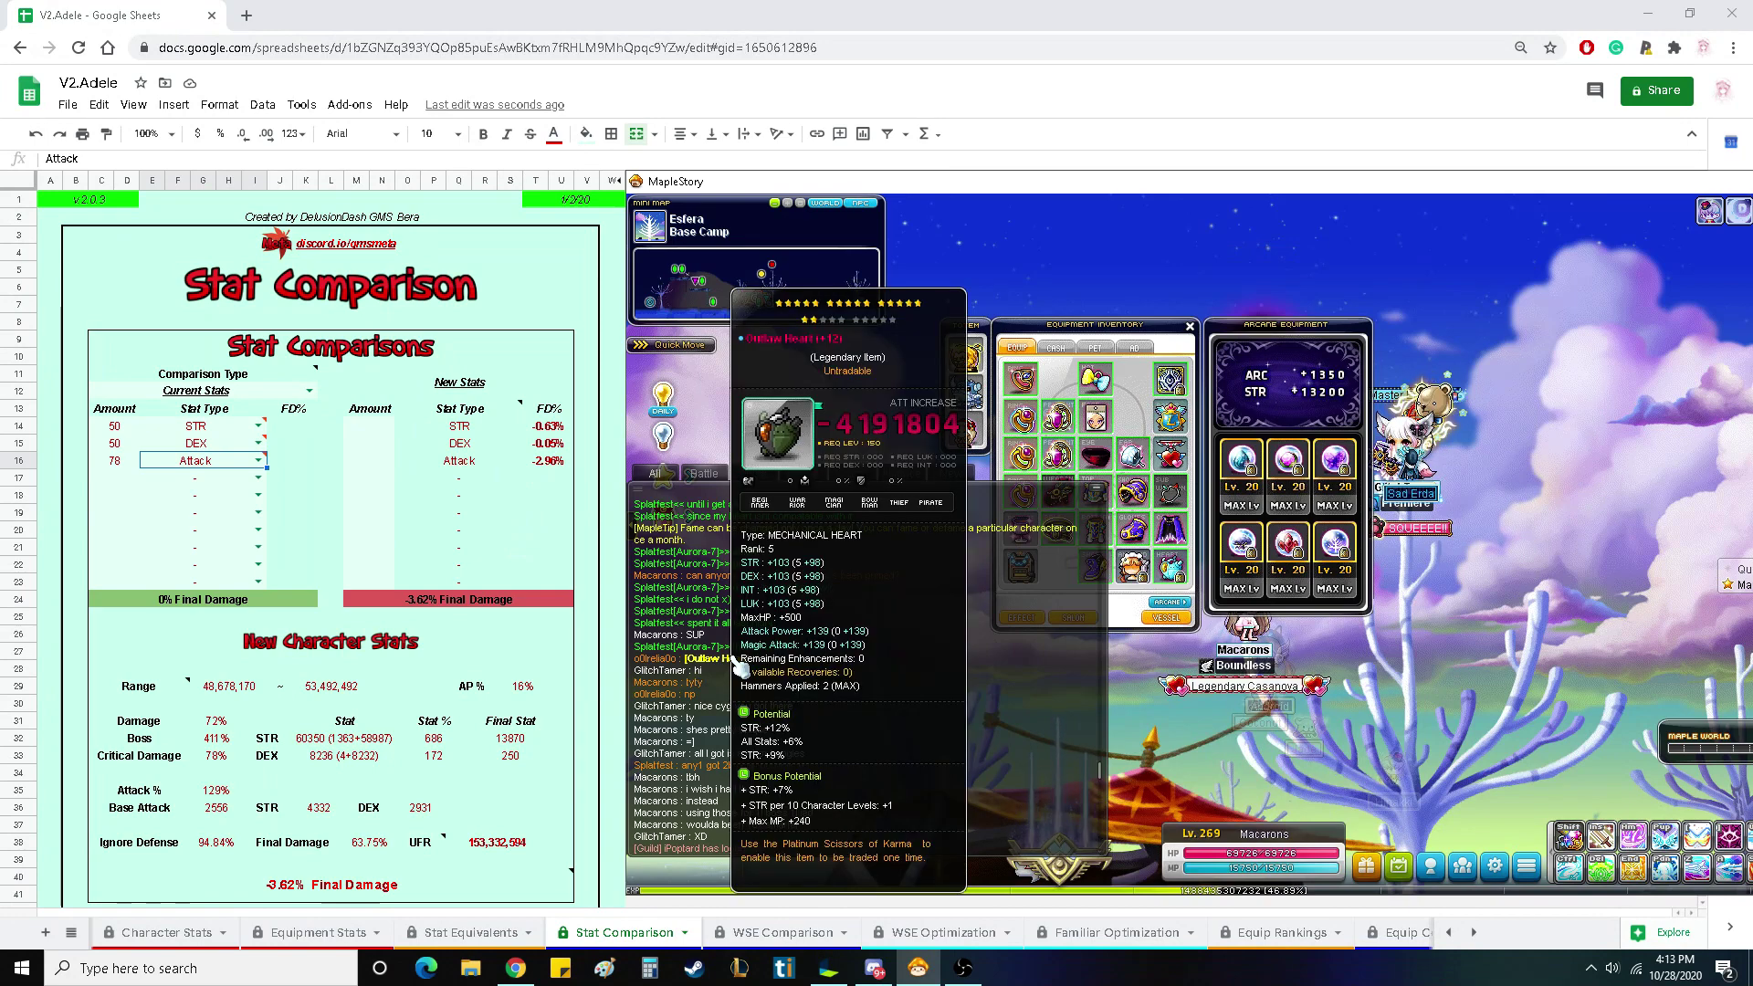
left_click(382, 426)
type("103")
key("Return")
type("103")
key("Return")
type("139")
left_click(450, 475)
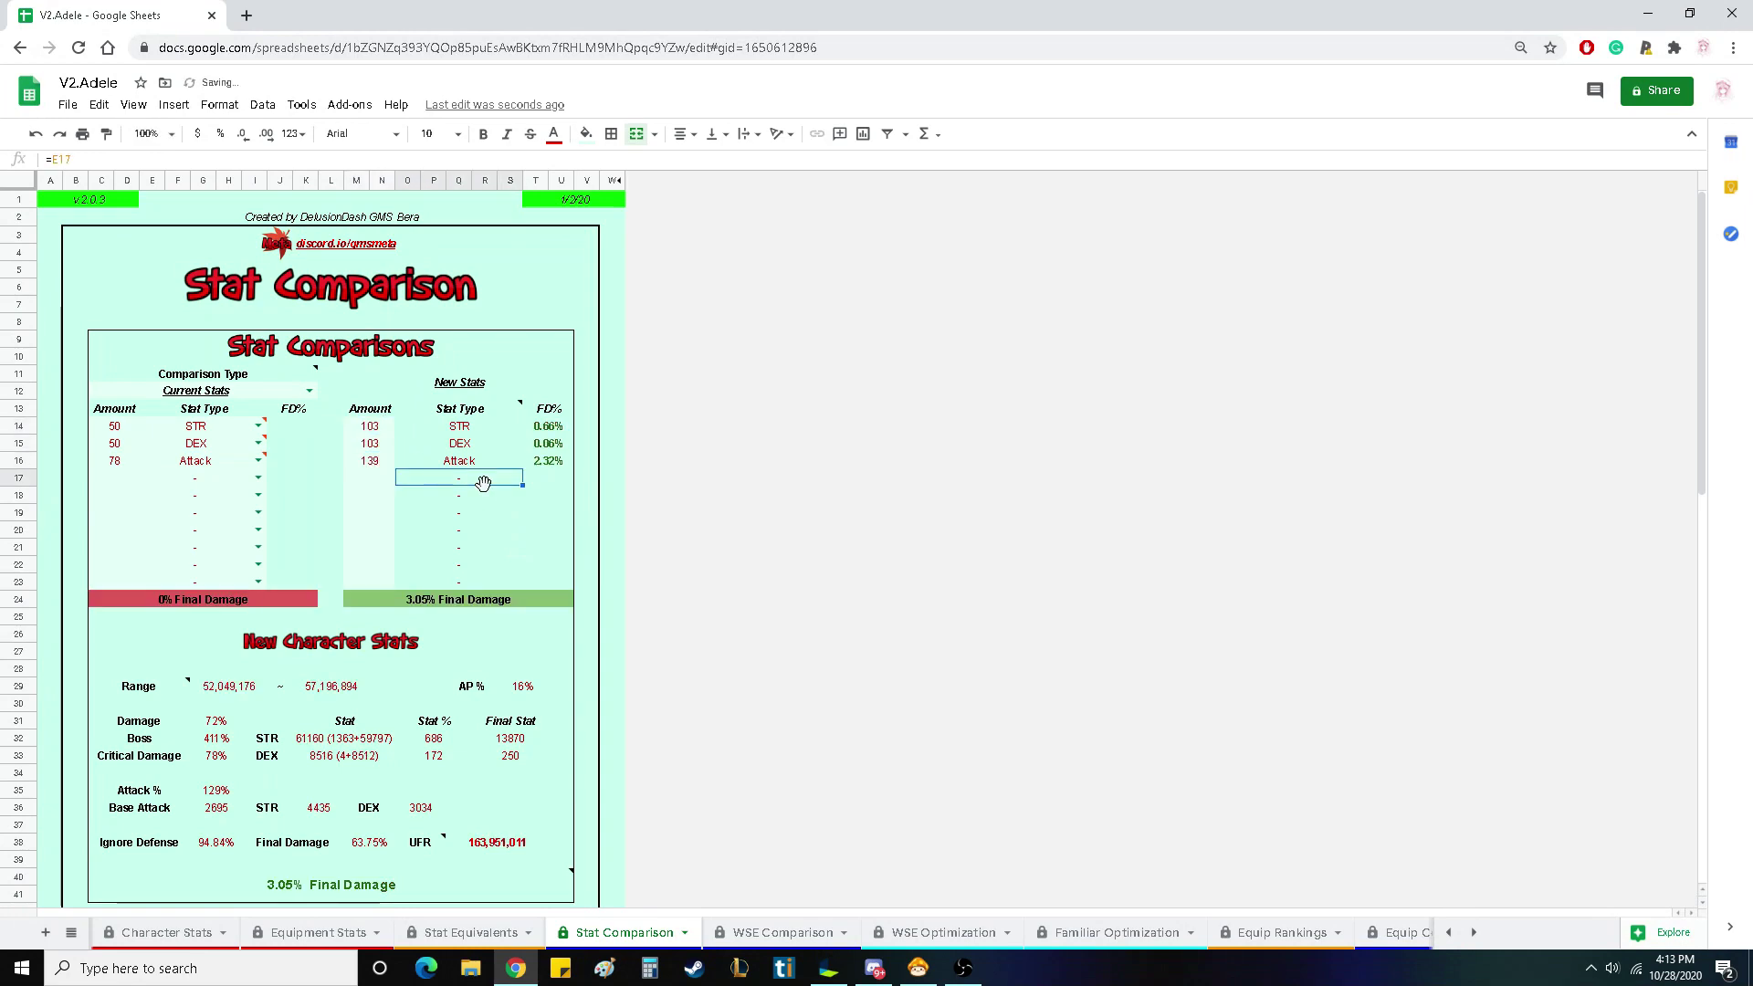
- Compare both hearts' potentials and add STR % with an amount of 33 as the fourth current stat
left_click(917, 968)
left_click(742, 660)
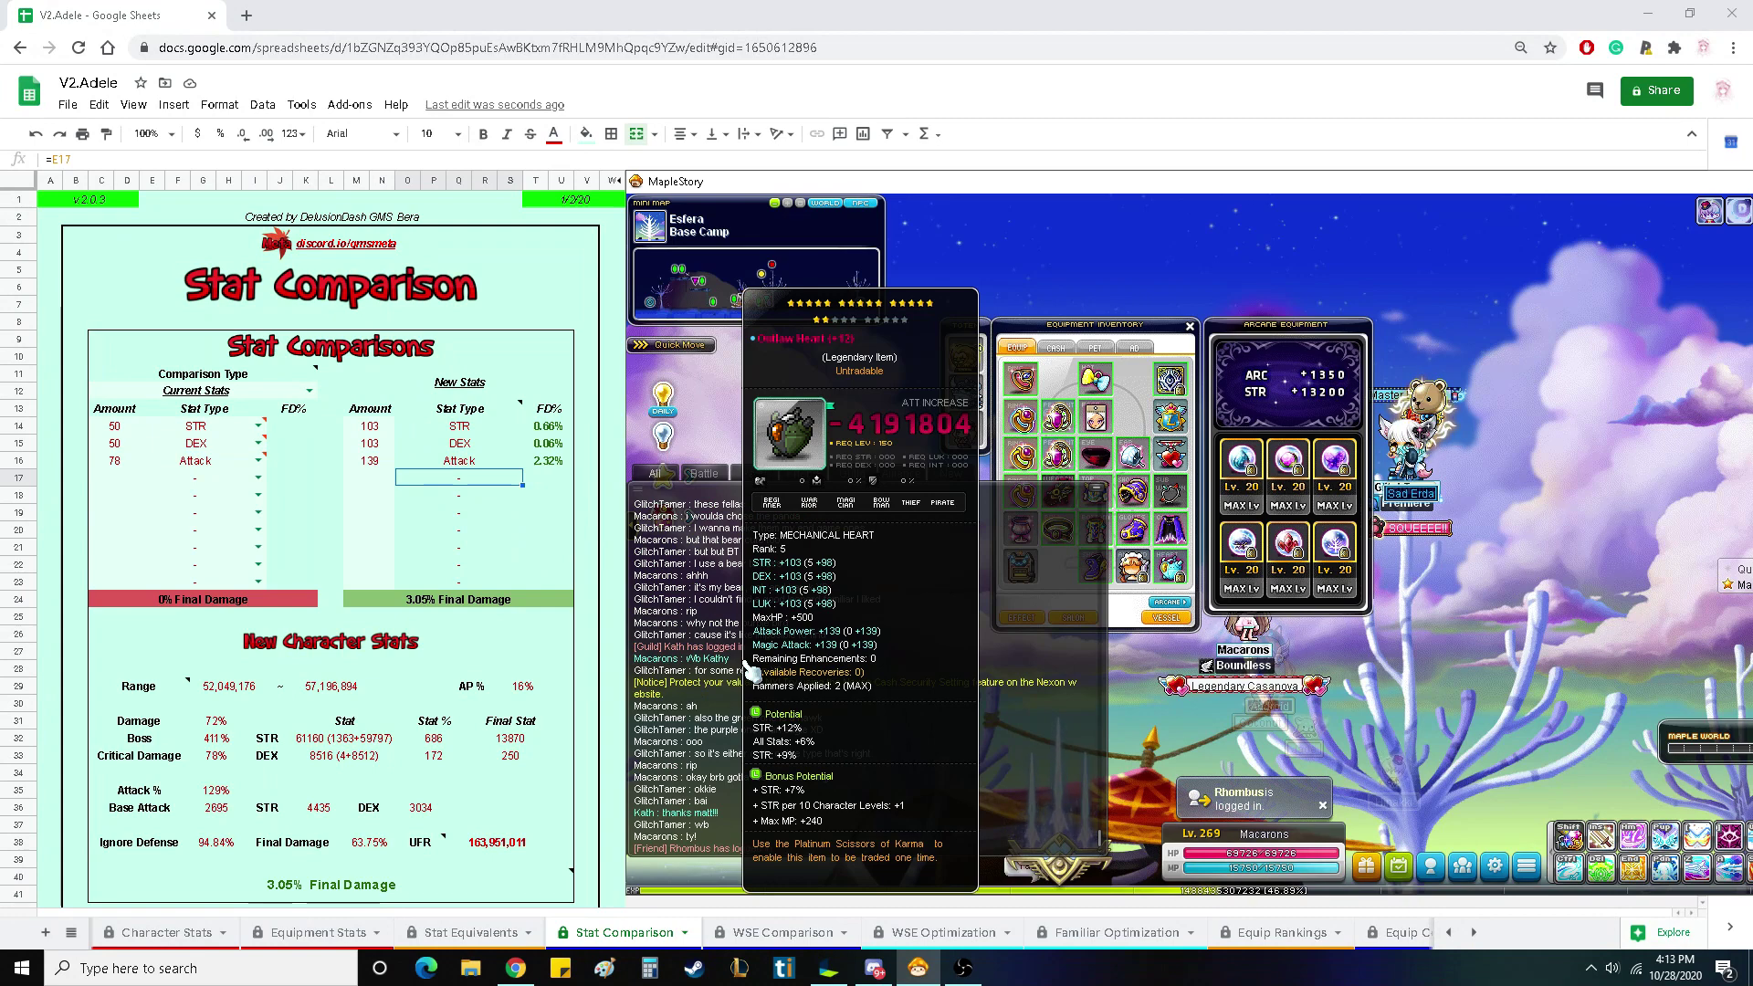
mouse_move(1191, 562)
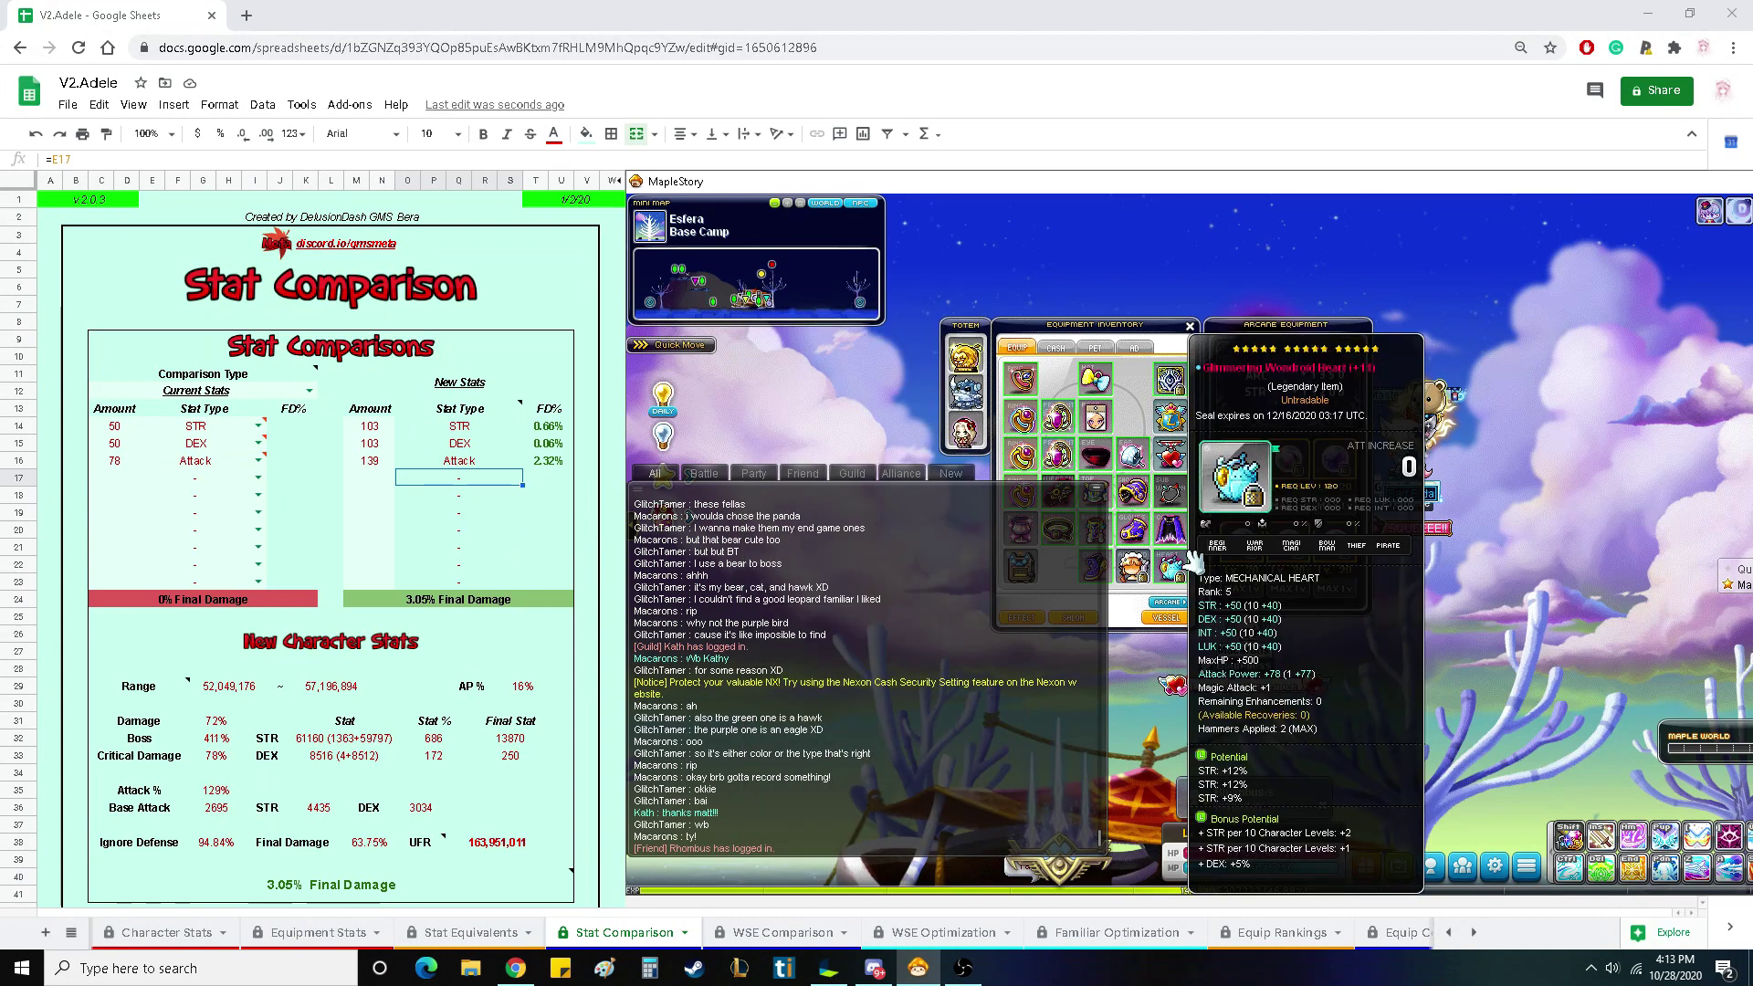
left_click(258, 477)
left_click(183, 579)
left_click(128, 478)
type("33")
left_click(259, 496)
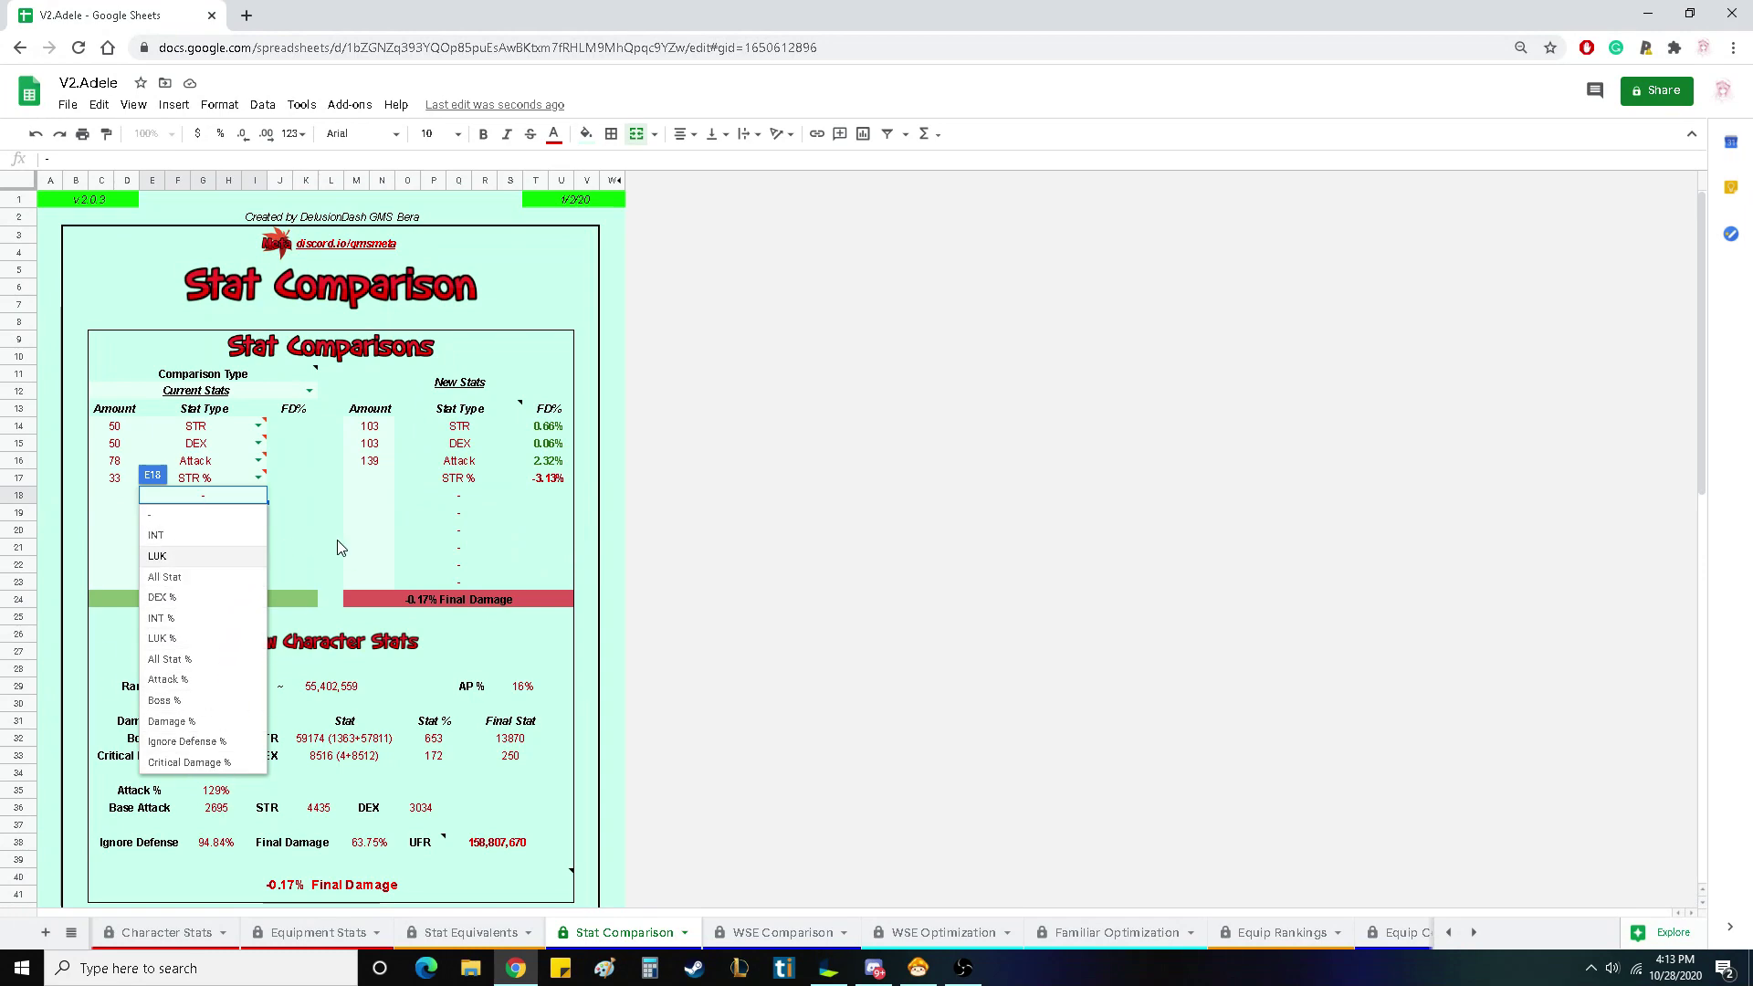
left_click(407, 547)
- Set the New Stats amount for STR % to 27
left_click(375, 477)
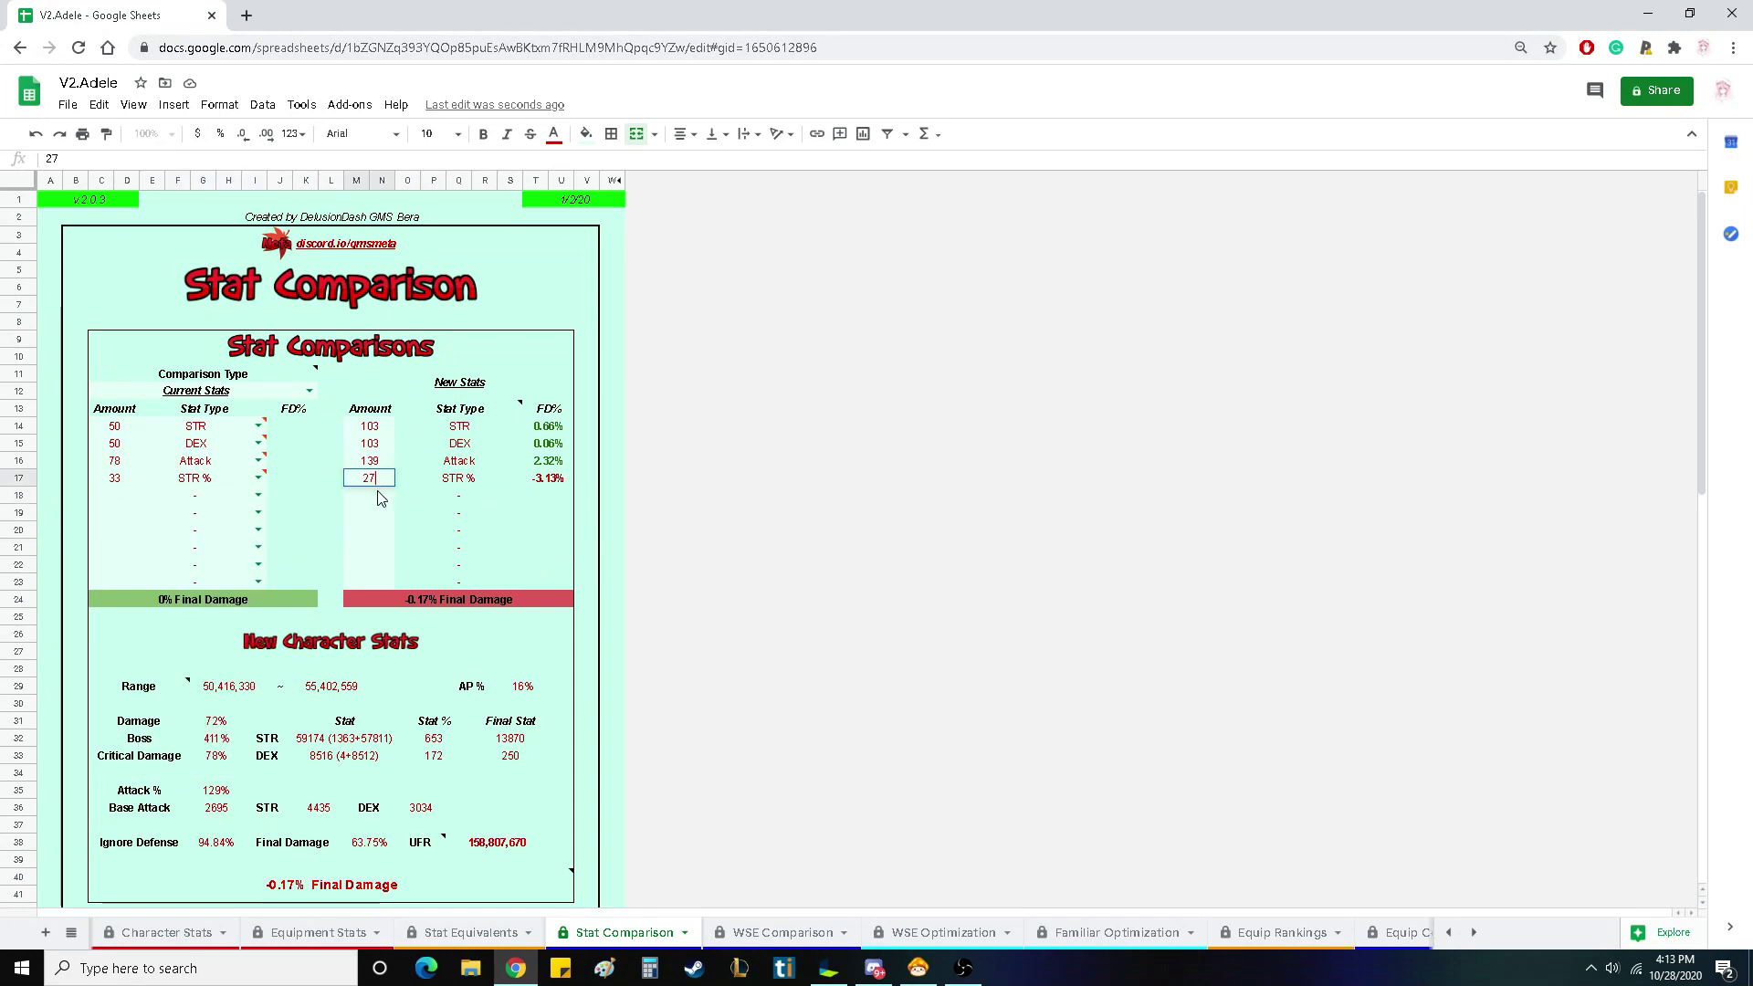
type("27")
left_click(481, 513)
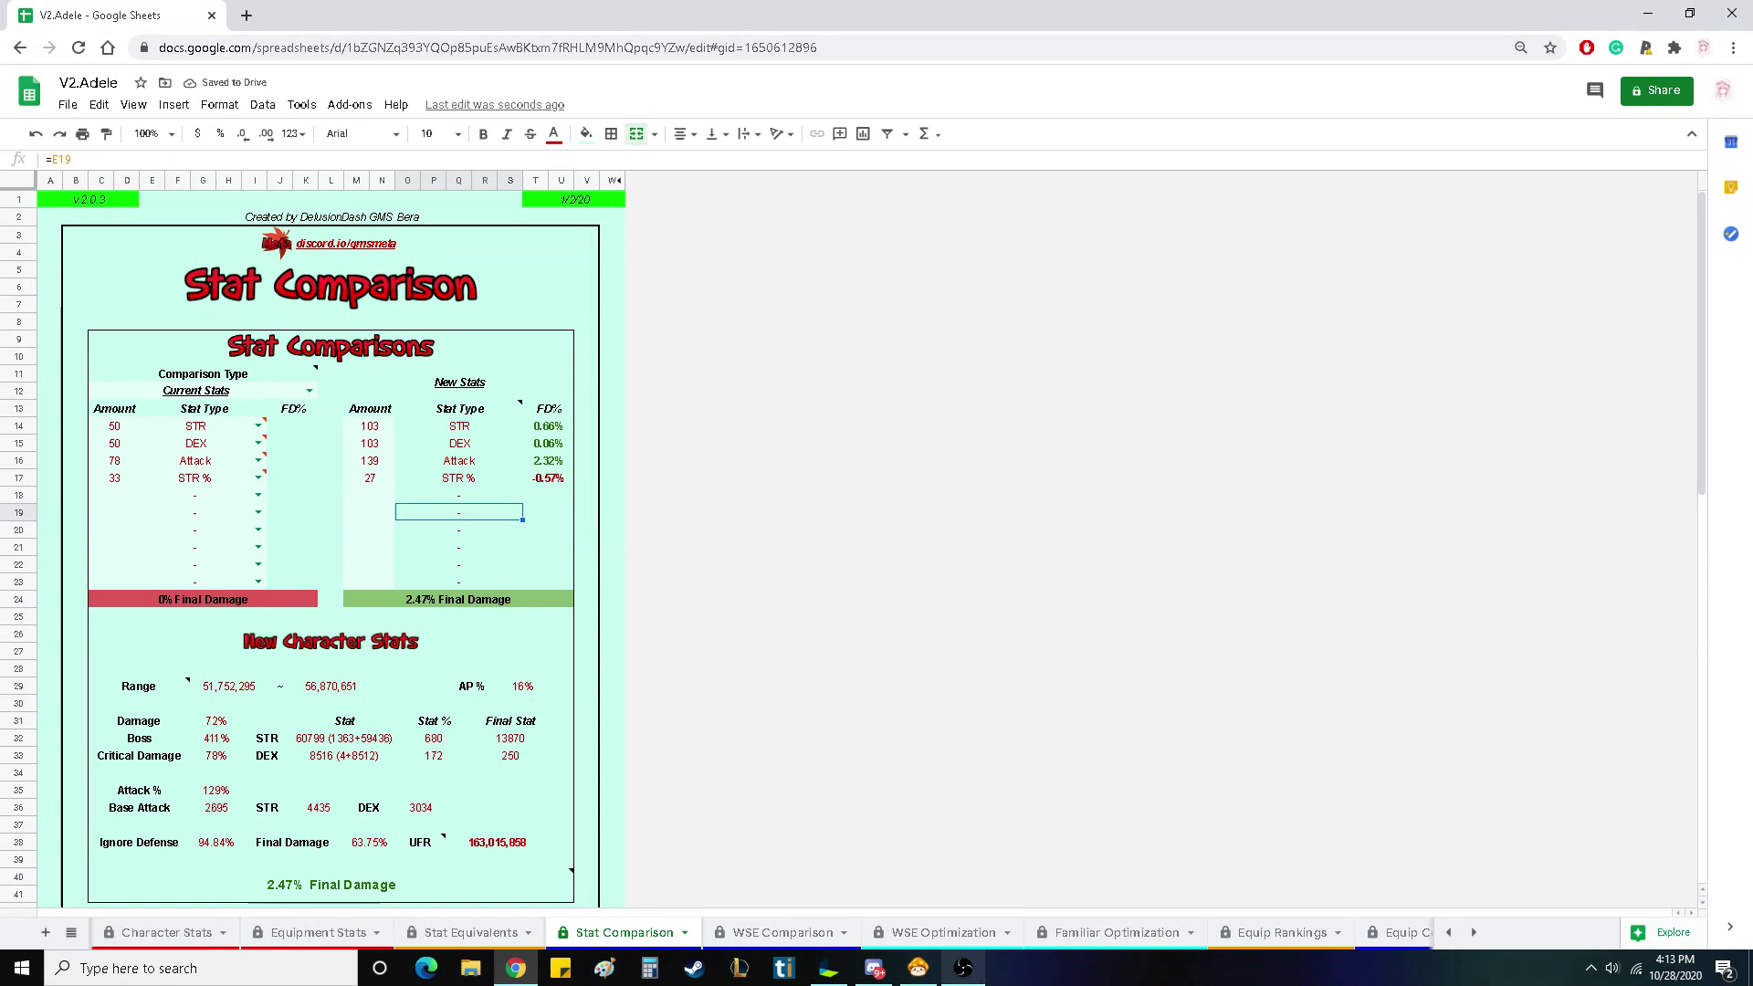
- Set the New Stats amount for STR % to 30
left_click(917, 967)
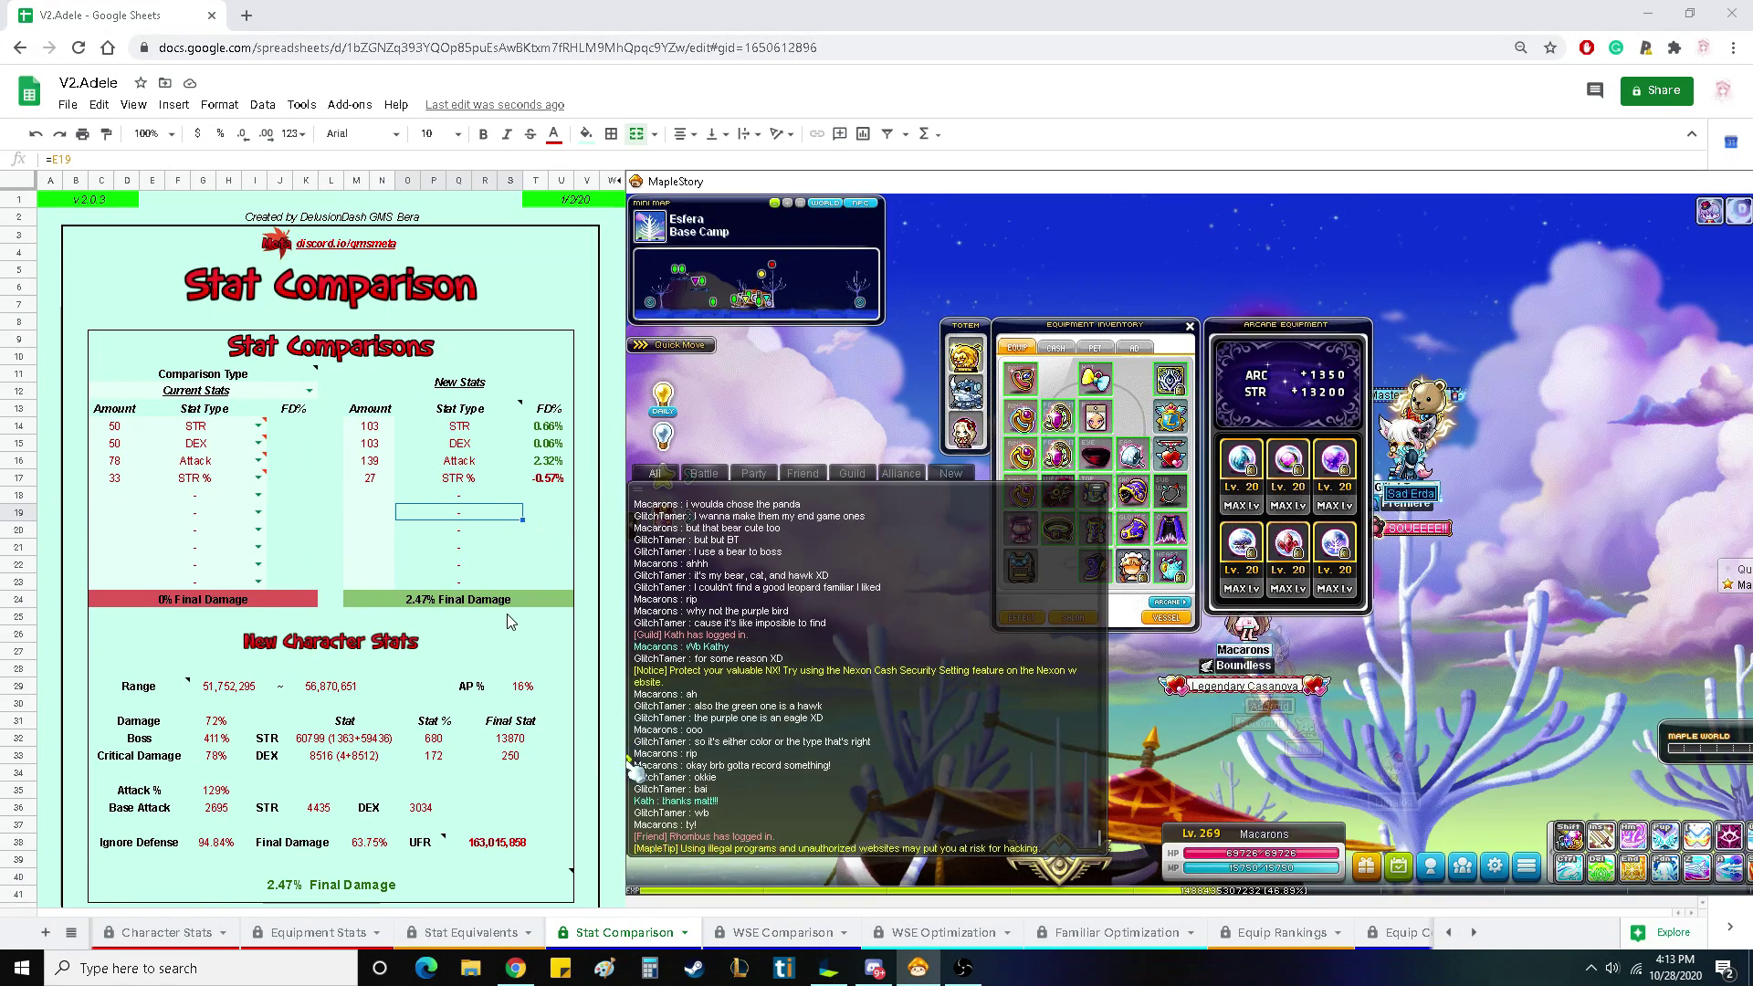
left_click(382, 480)
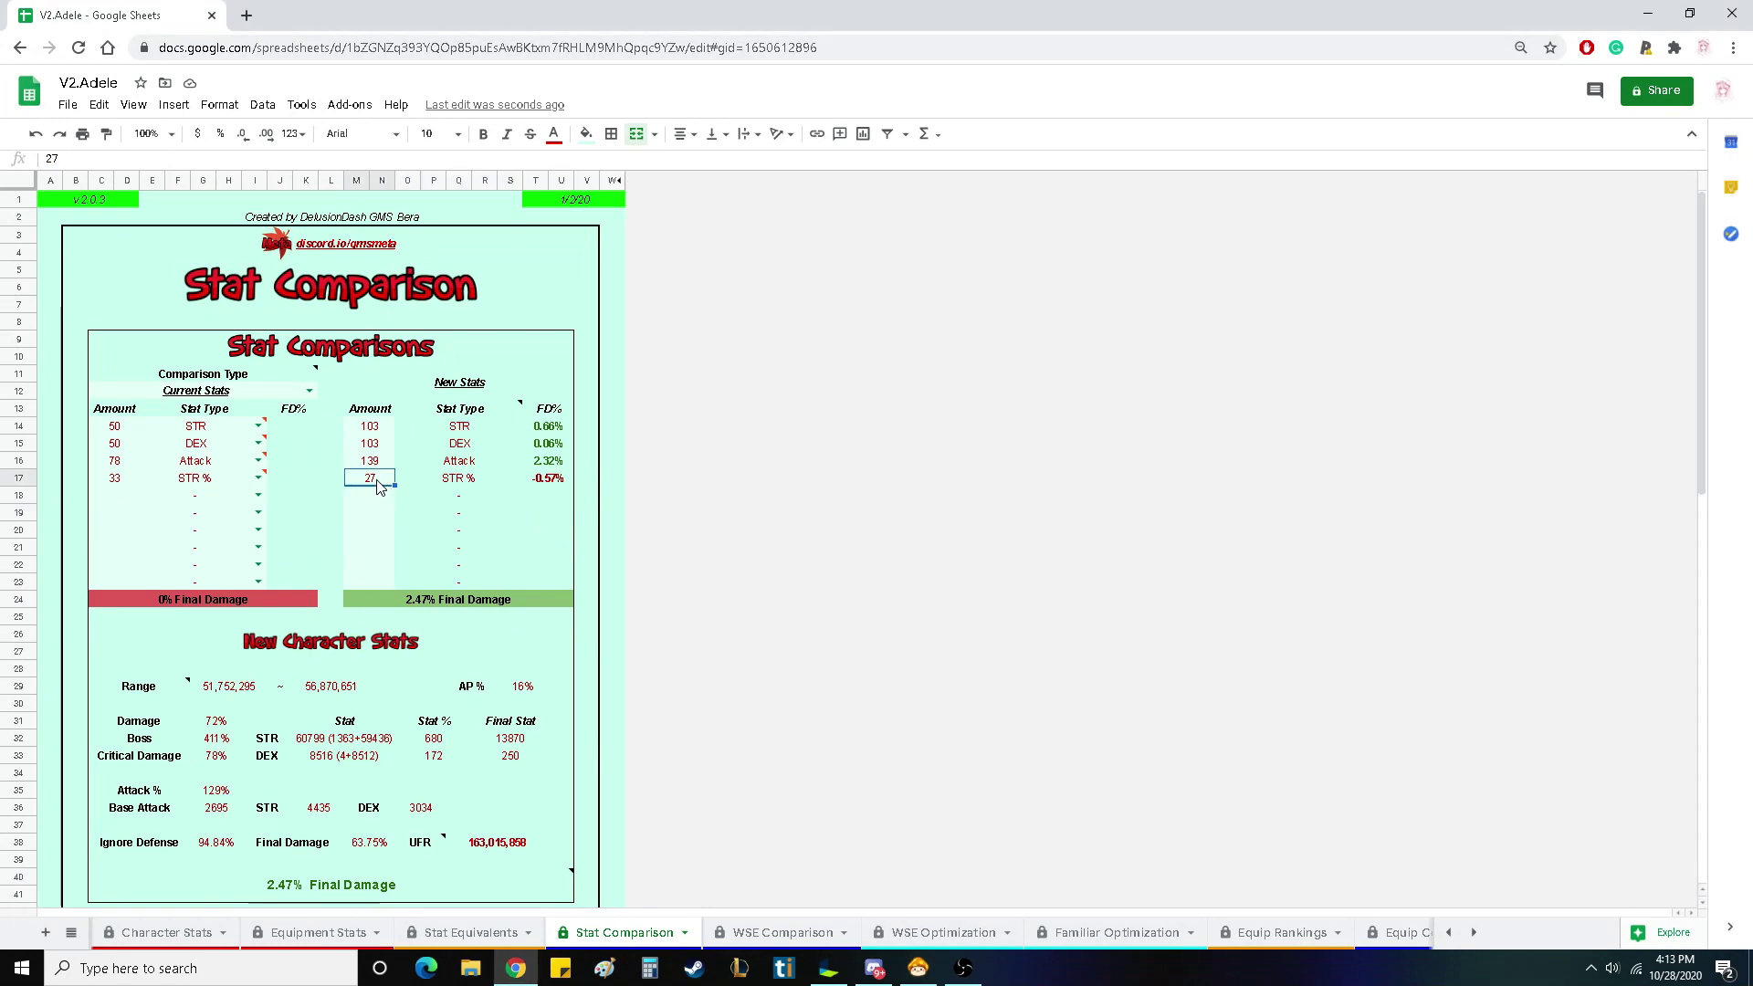
type("30")
left_click(498, 537)
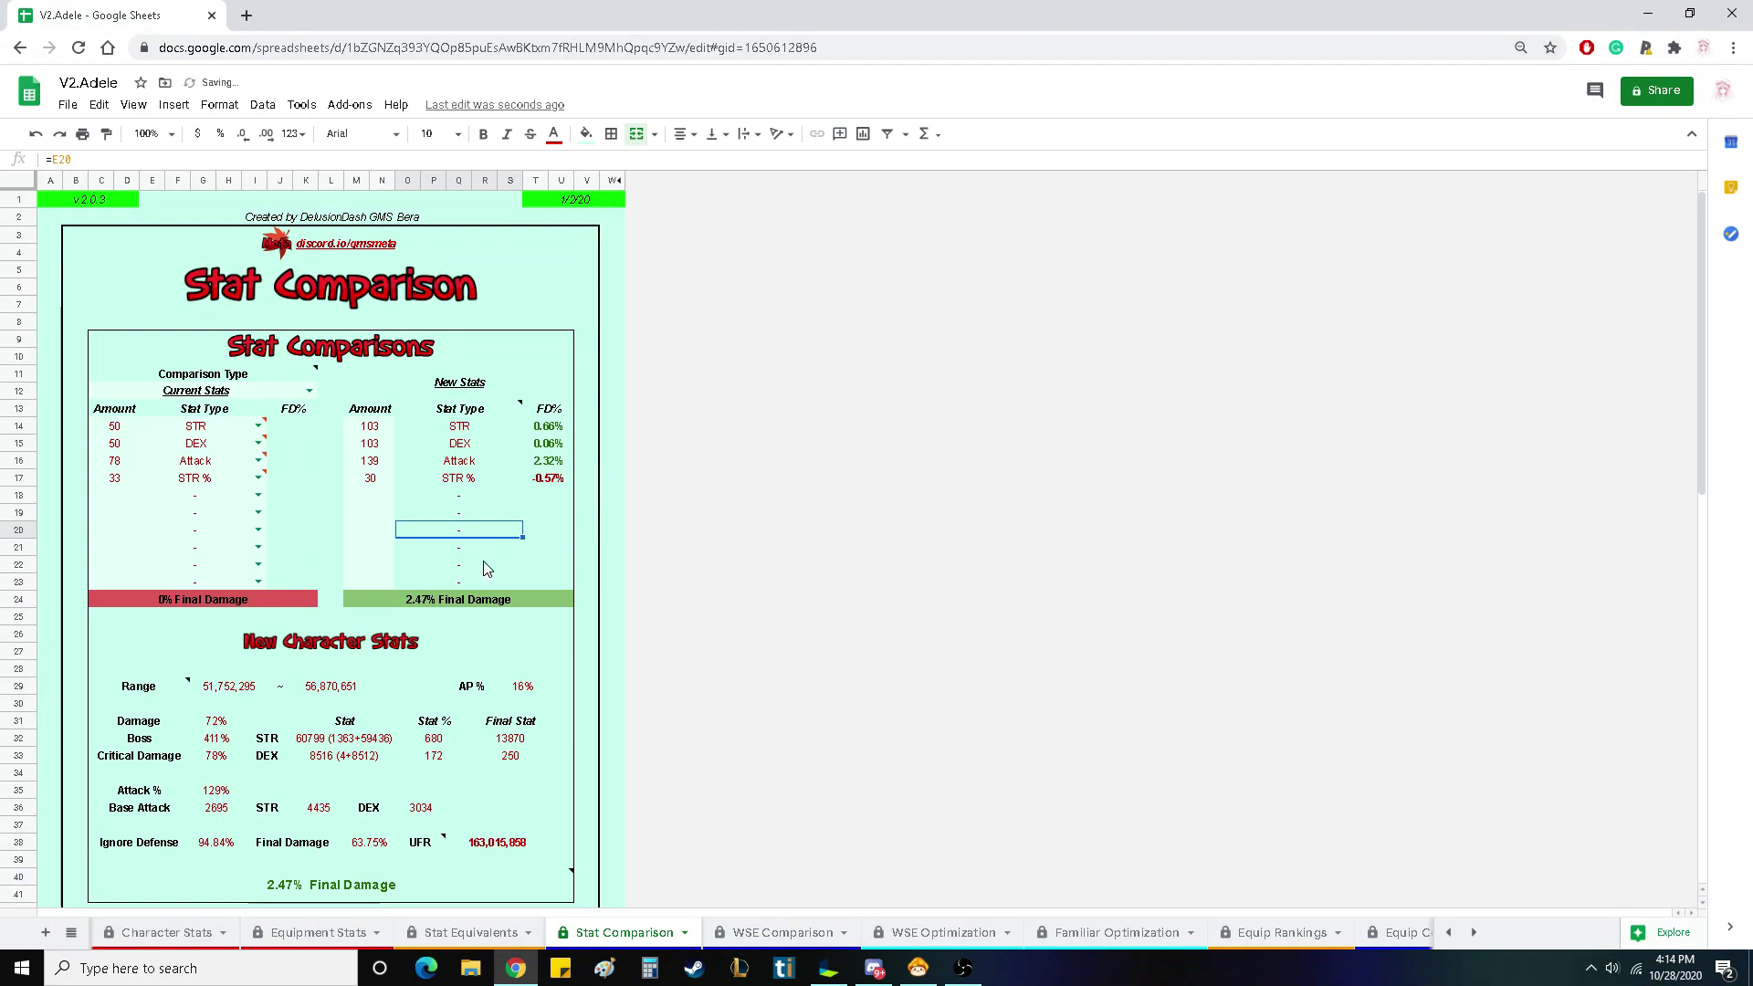
- Move the equipment inventory clear of the chat in MapleStory and examine the equipped heart's bonus potential
left_click(918, 968)
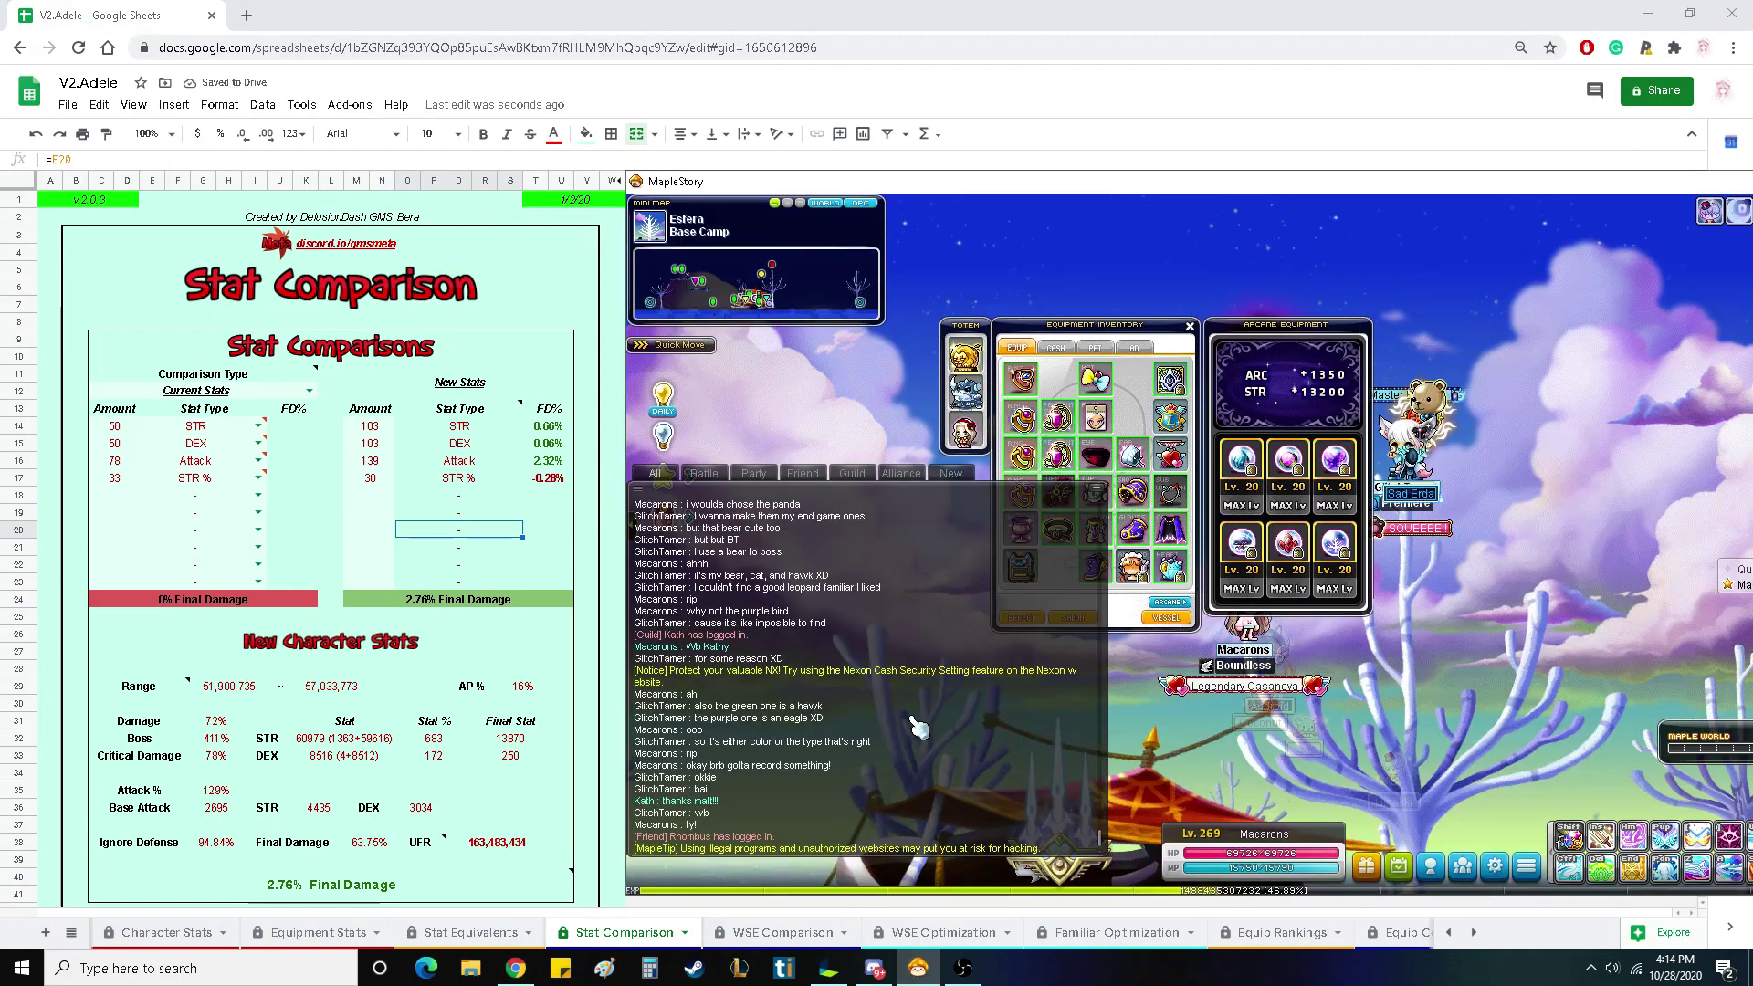
left_click_drag(1073, 325, 1188, 280)
mouse_move(1312, 446)
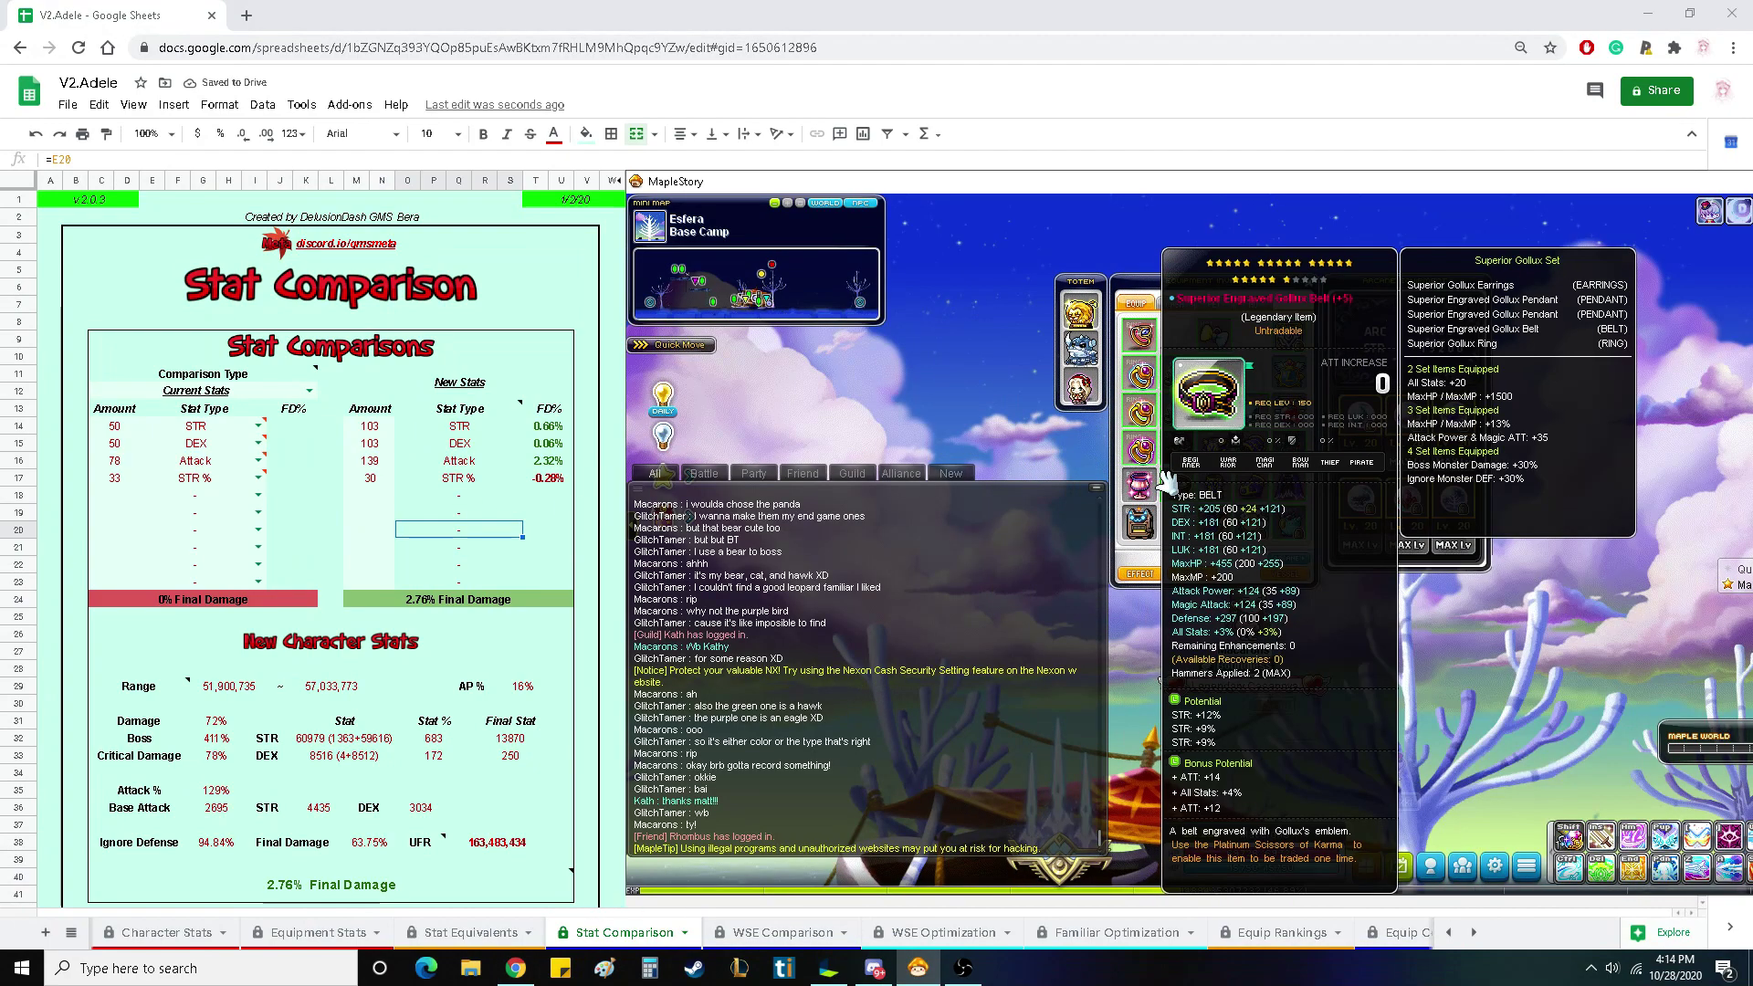
mouse_move(1294, 526)
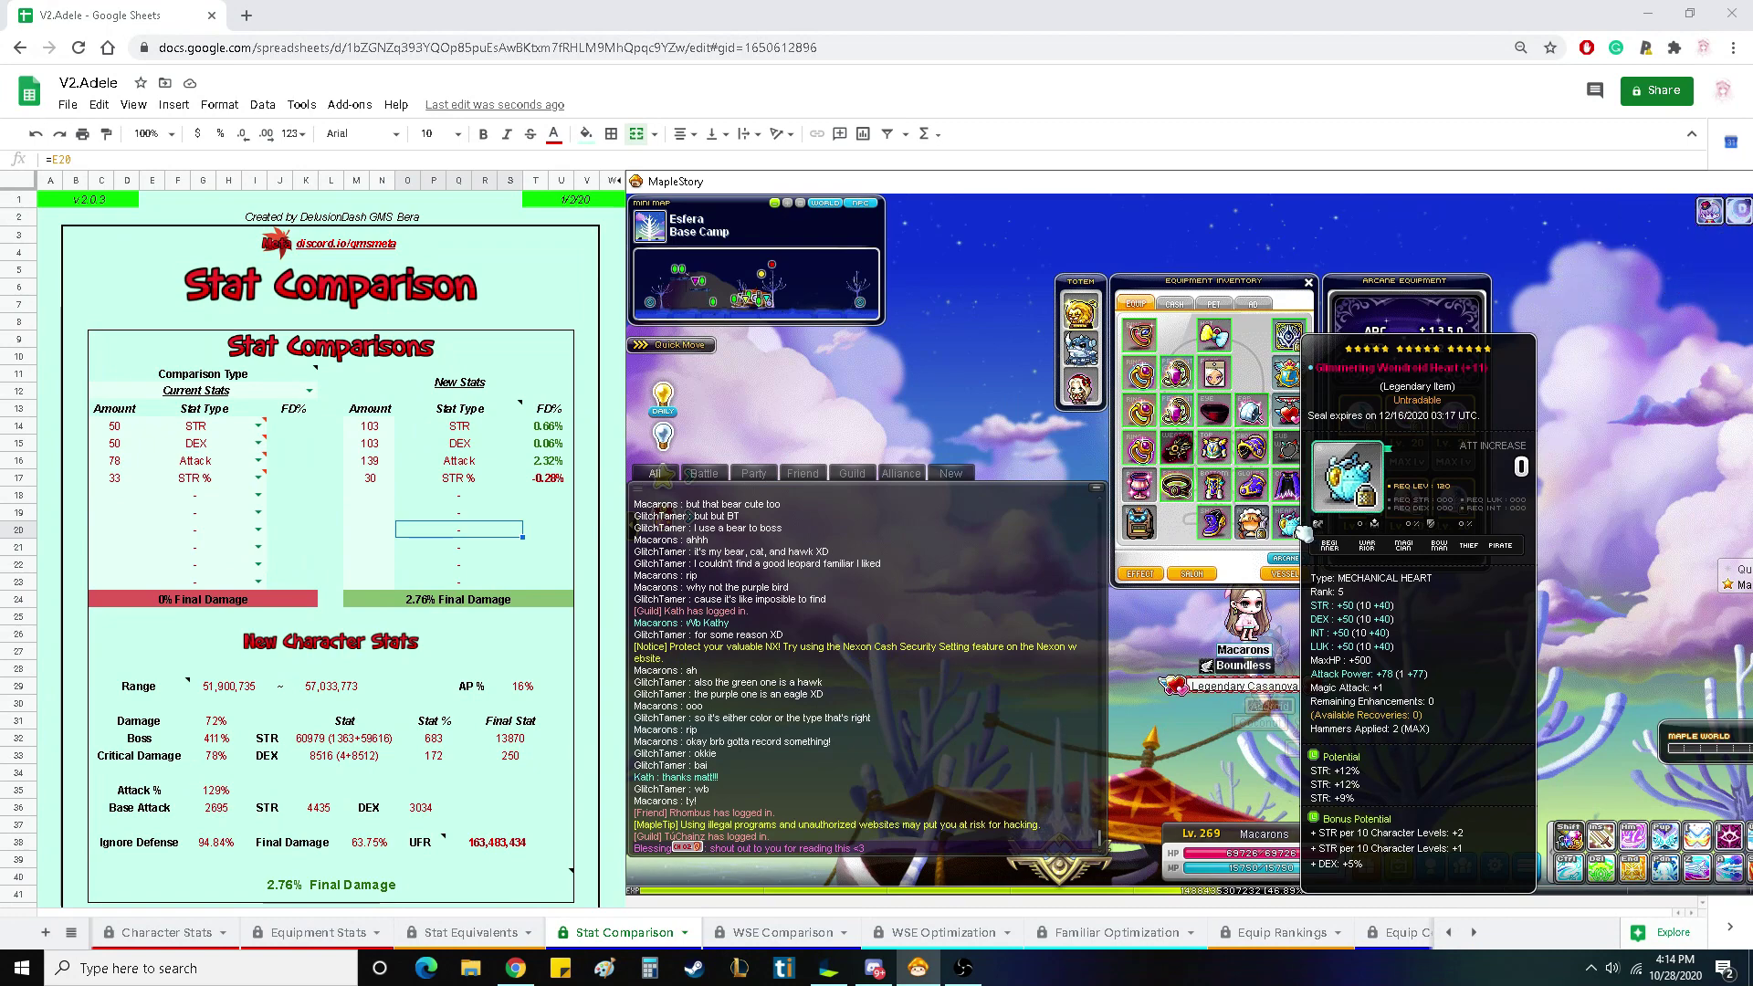
- Set the Current Stats amount for STR to 128
left_click(122, 432)
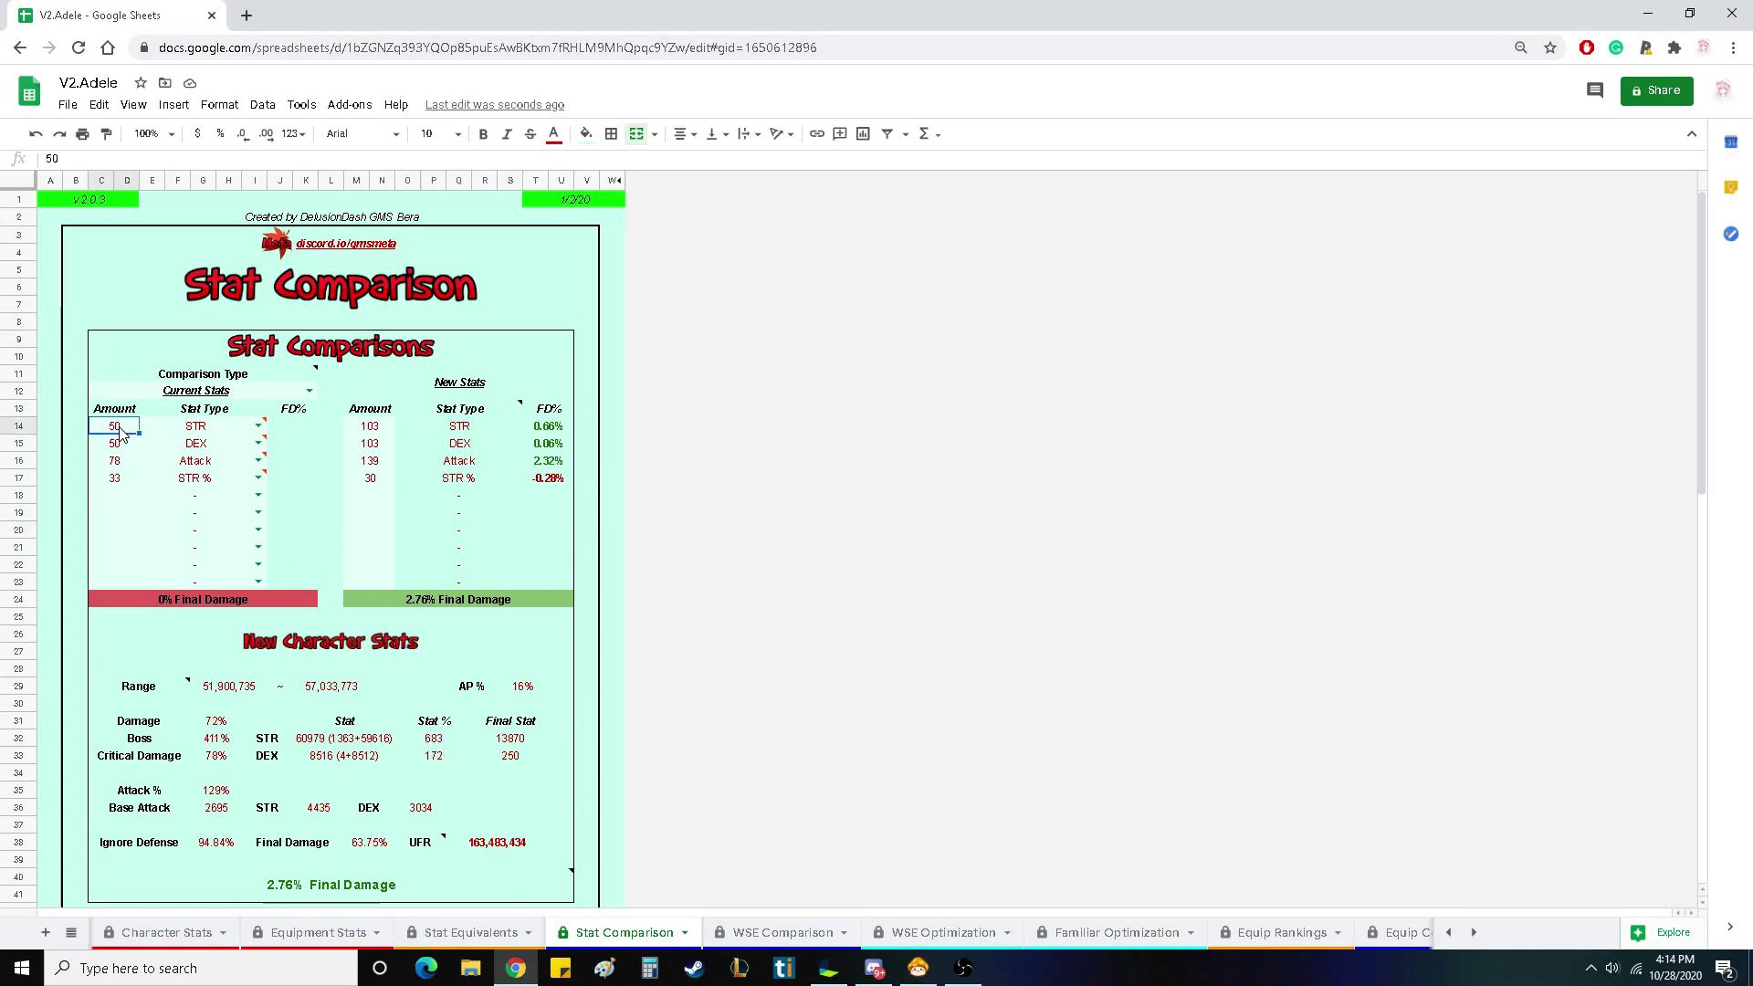
type("128")
left_click(379, 497)
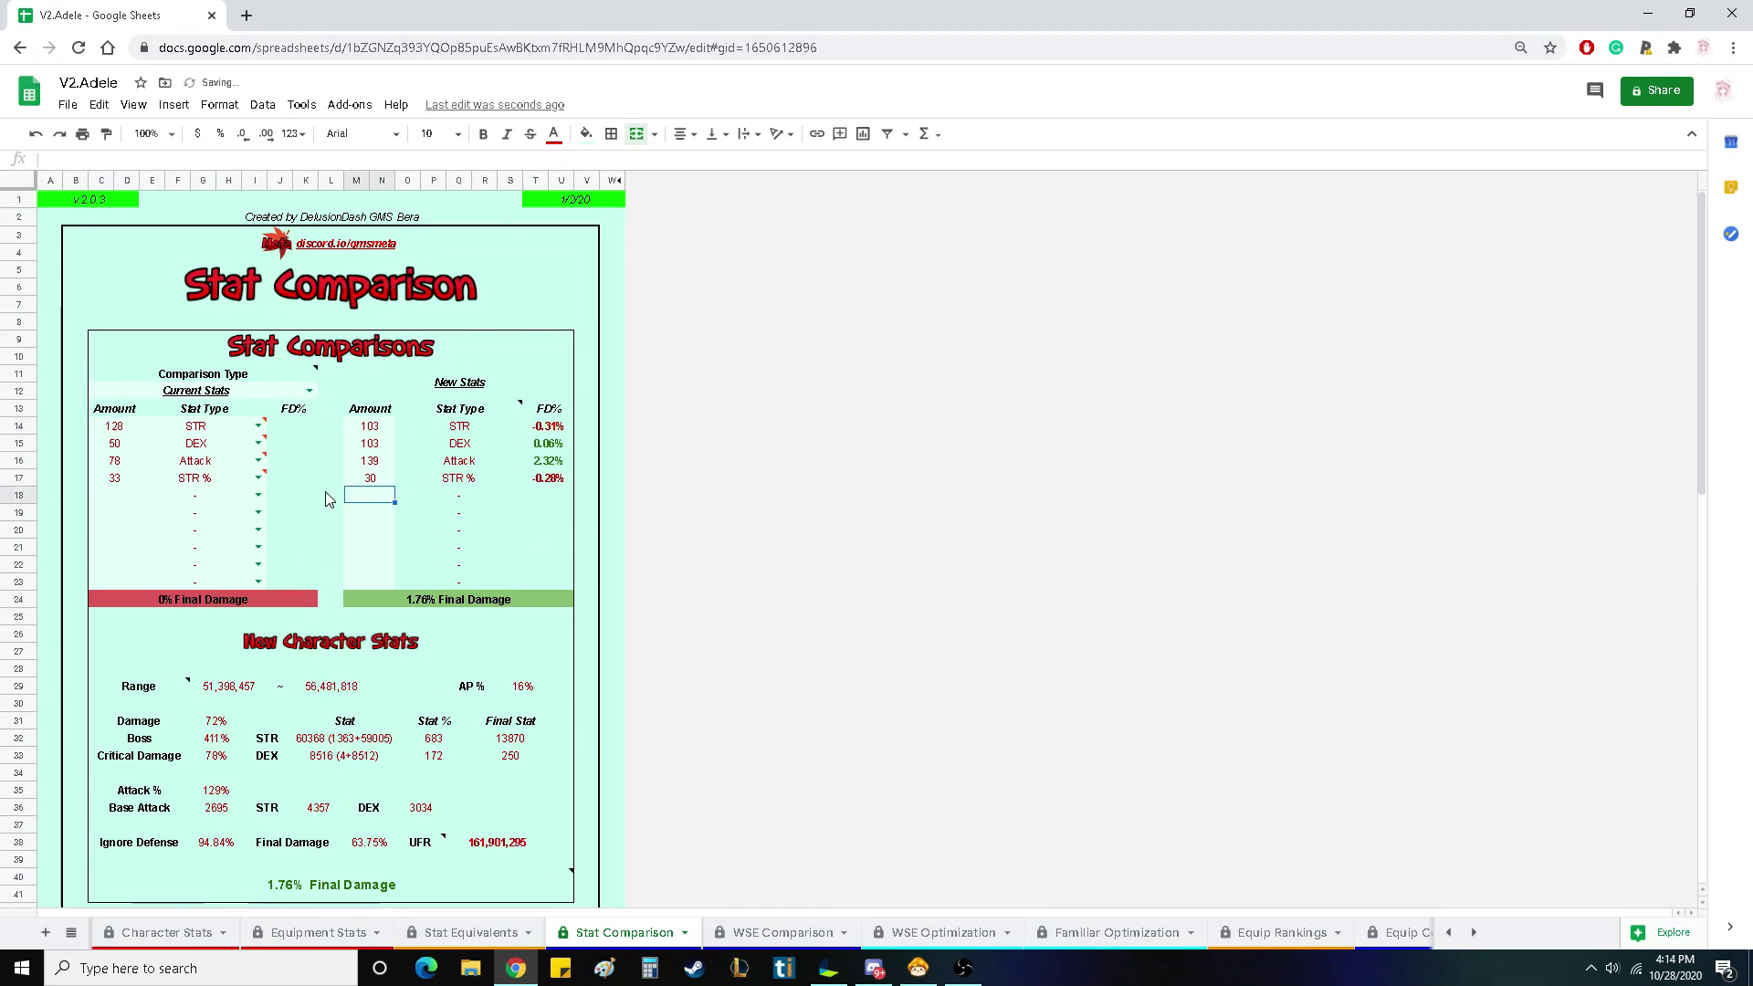
left_click(388, 486)
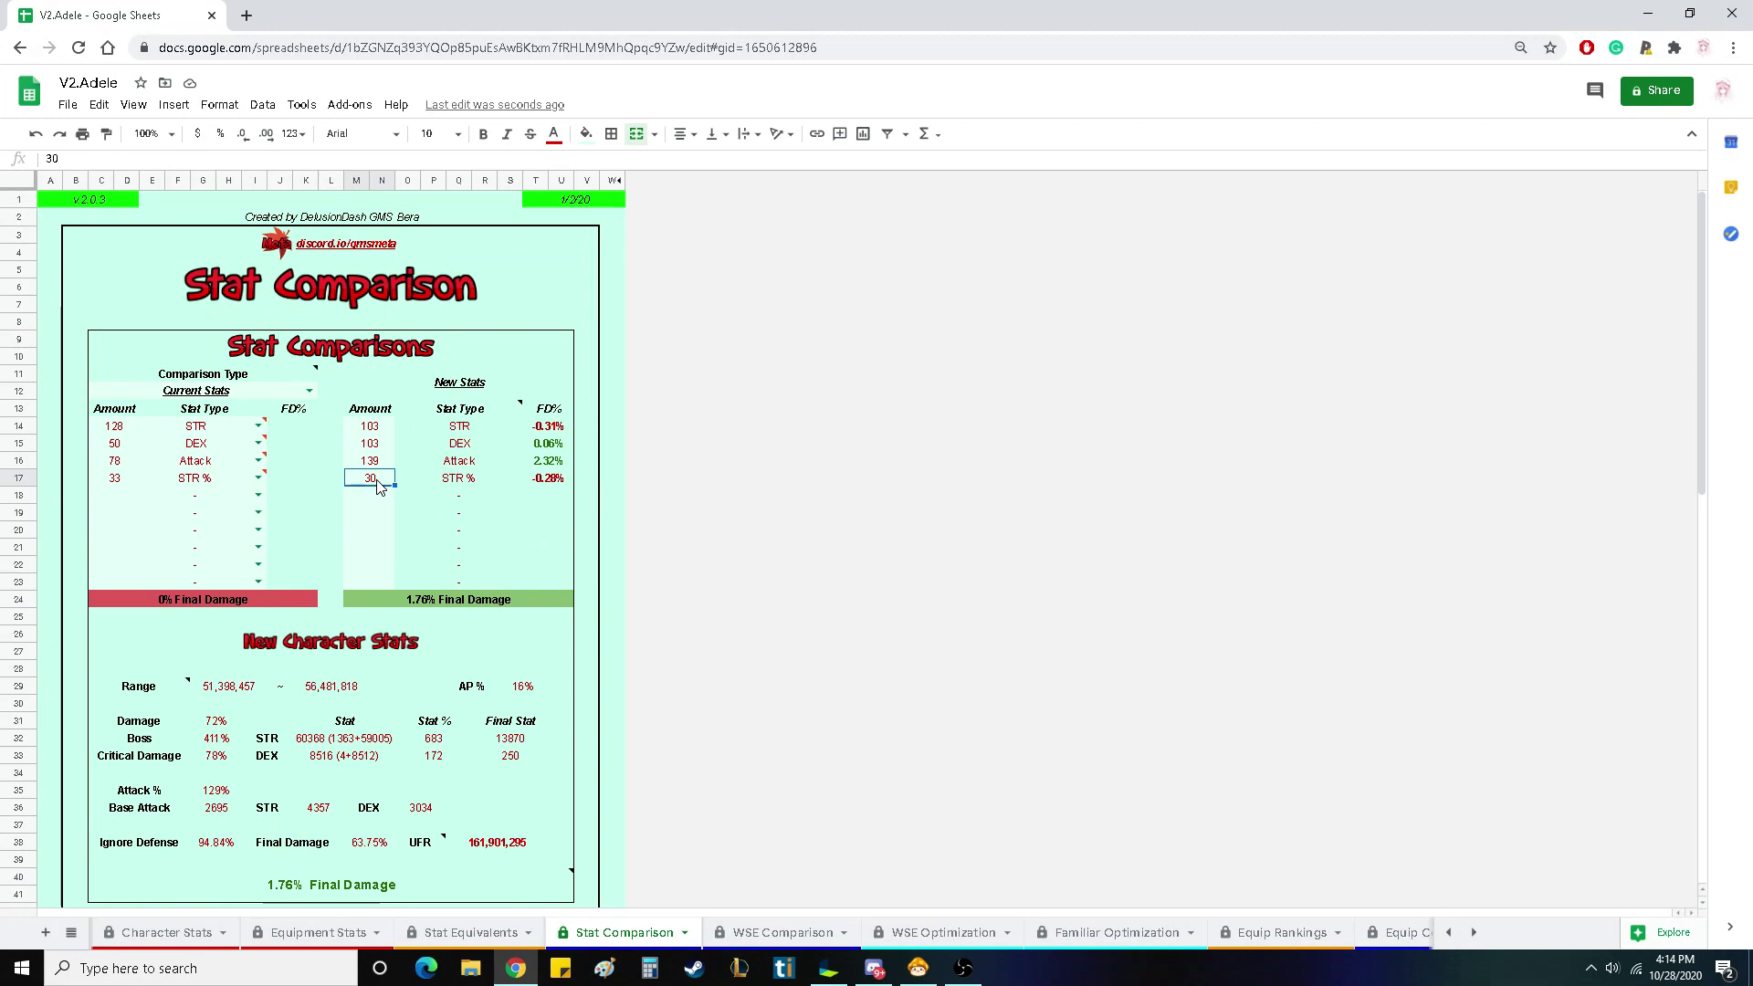
- Set the New Stats amount for STR % to 40
type("40")
left_click(475, 508)
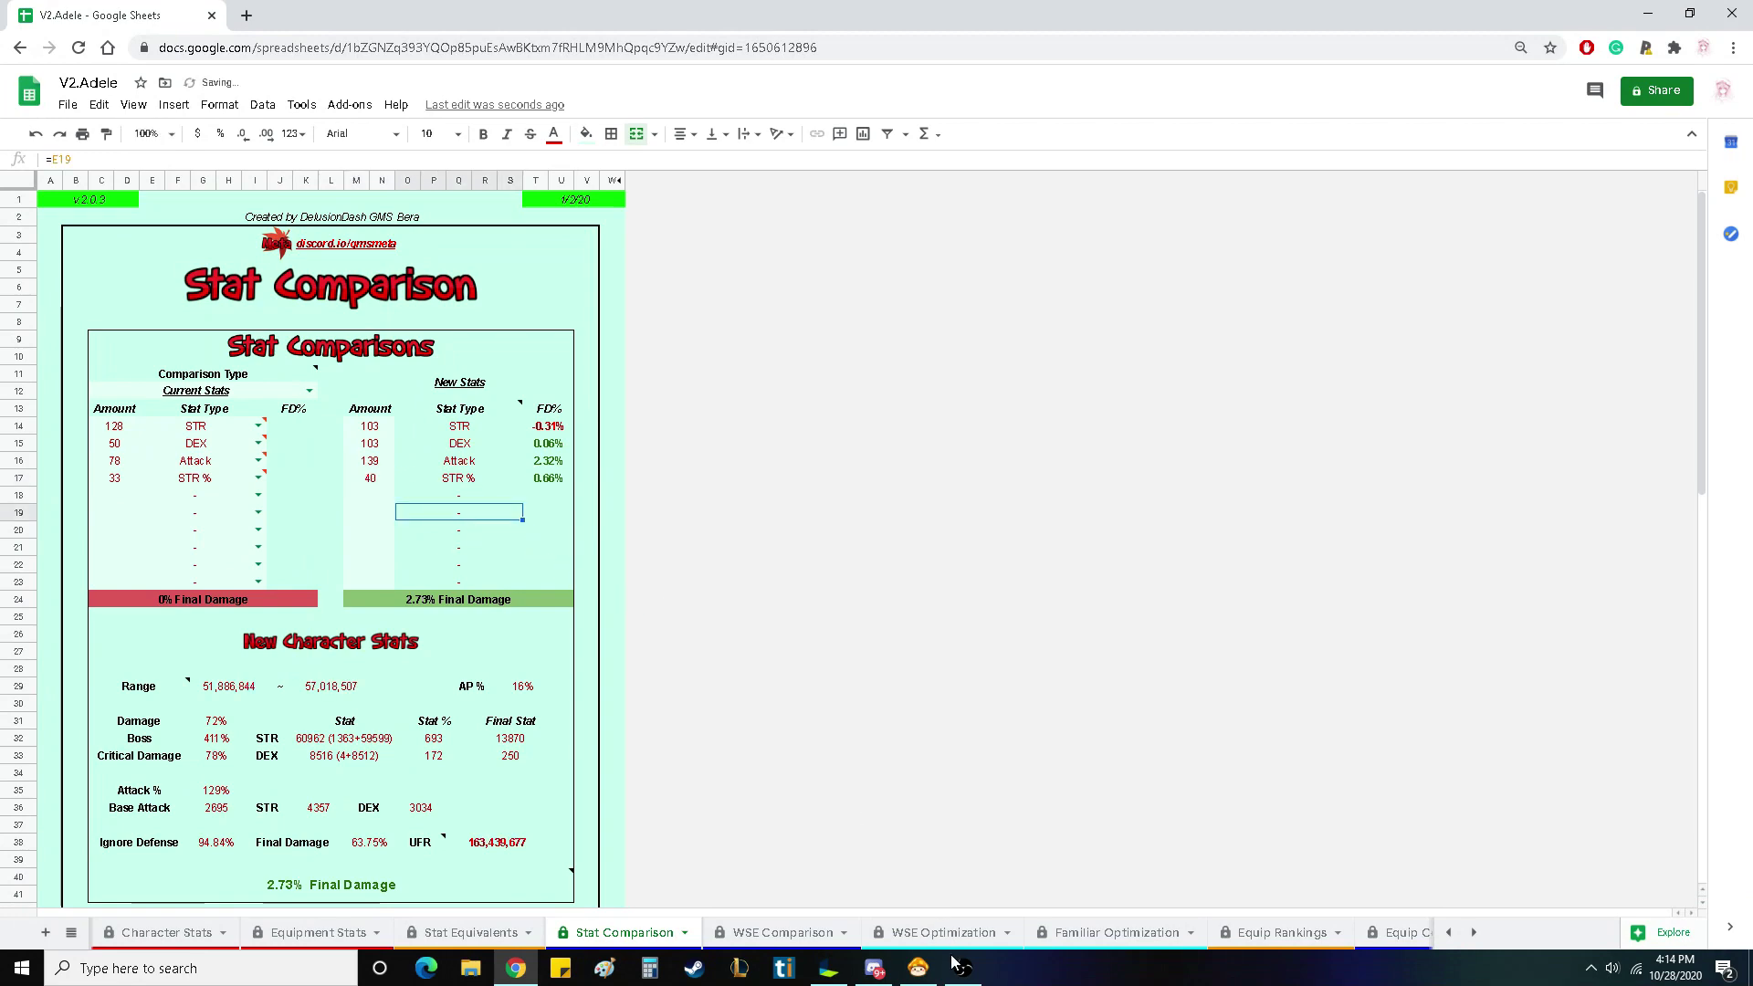
- Switch to MapleStory and check the equipped items in the equipment inventory
left_click(919, 968)
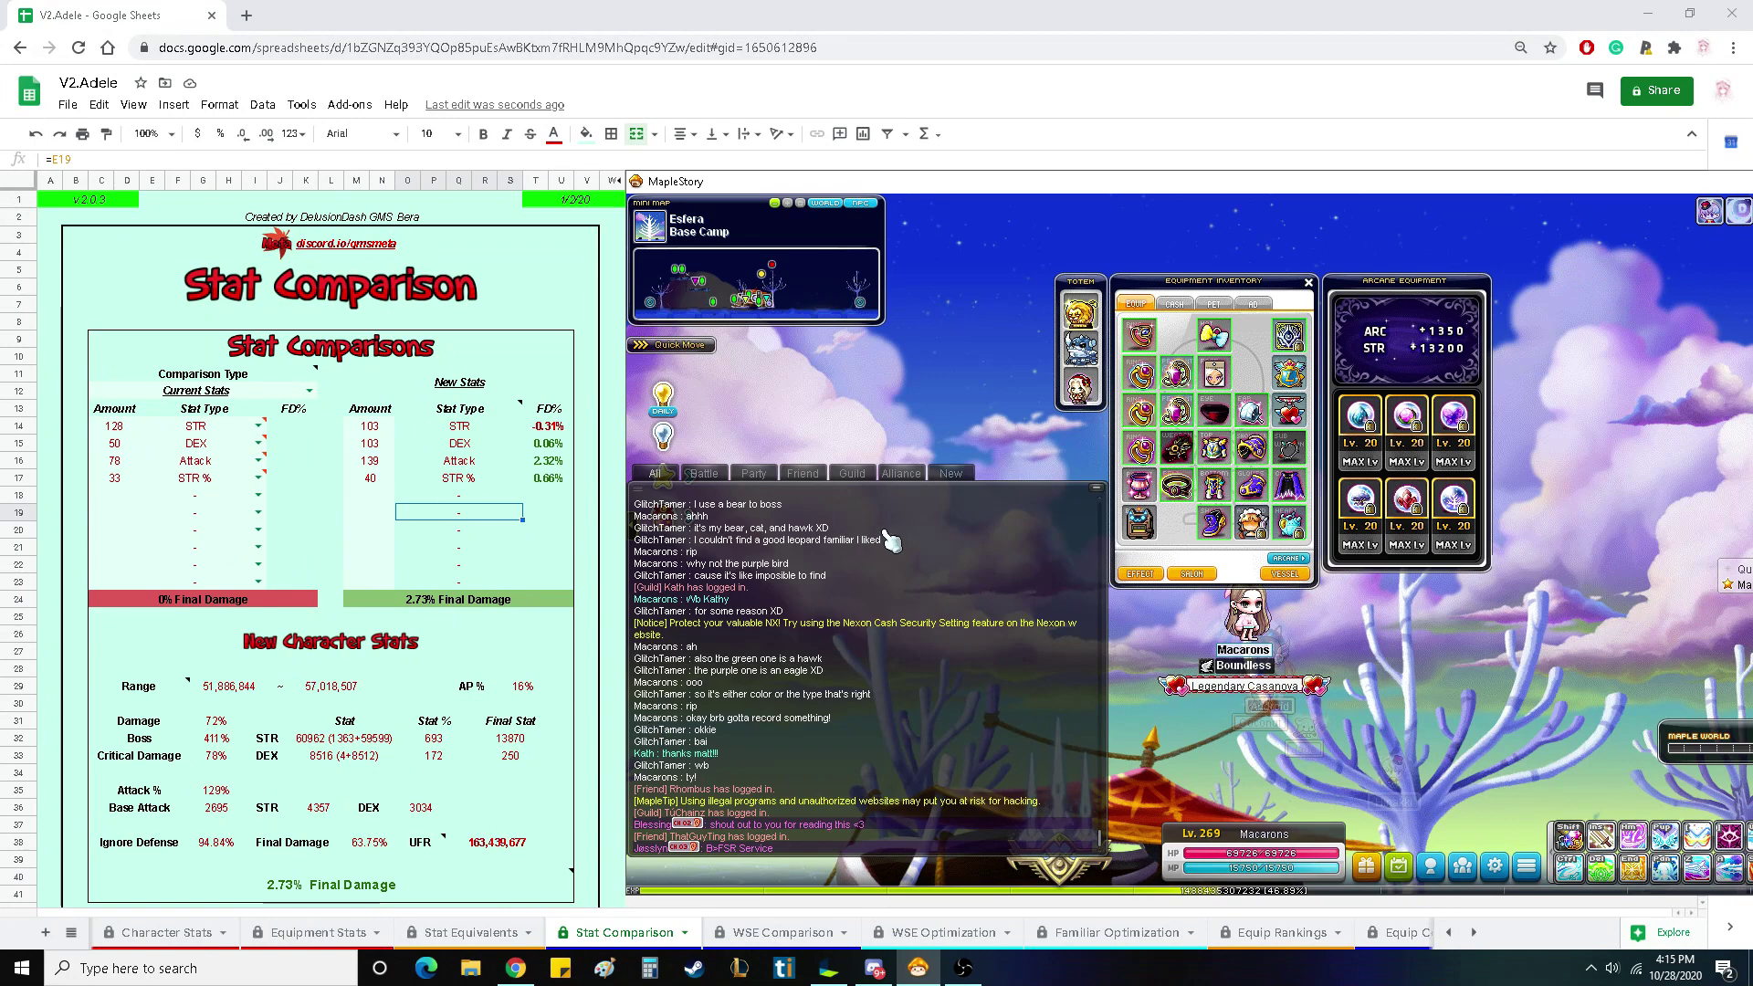
mouse_move(1128, 480)
mouse_move(263, 427)
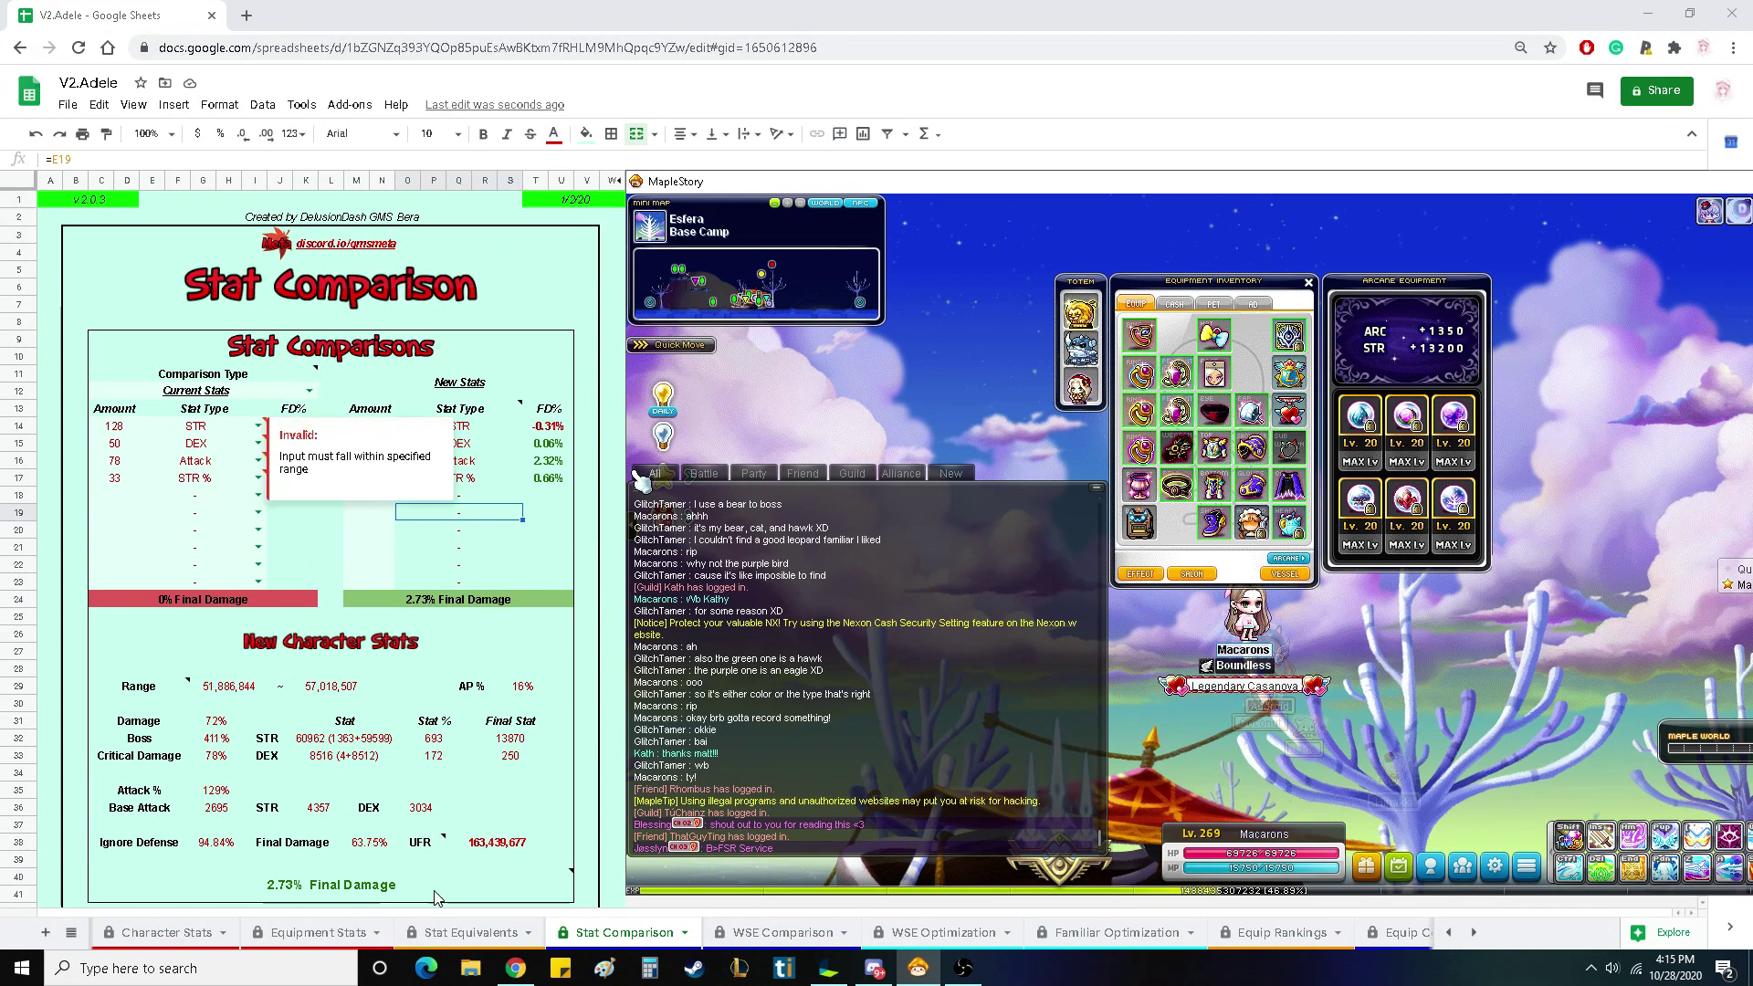
- Review the Comparison Type options in the Stat Comparison sheet and choose Current Stats
left_click(163, 430)
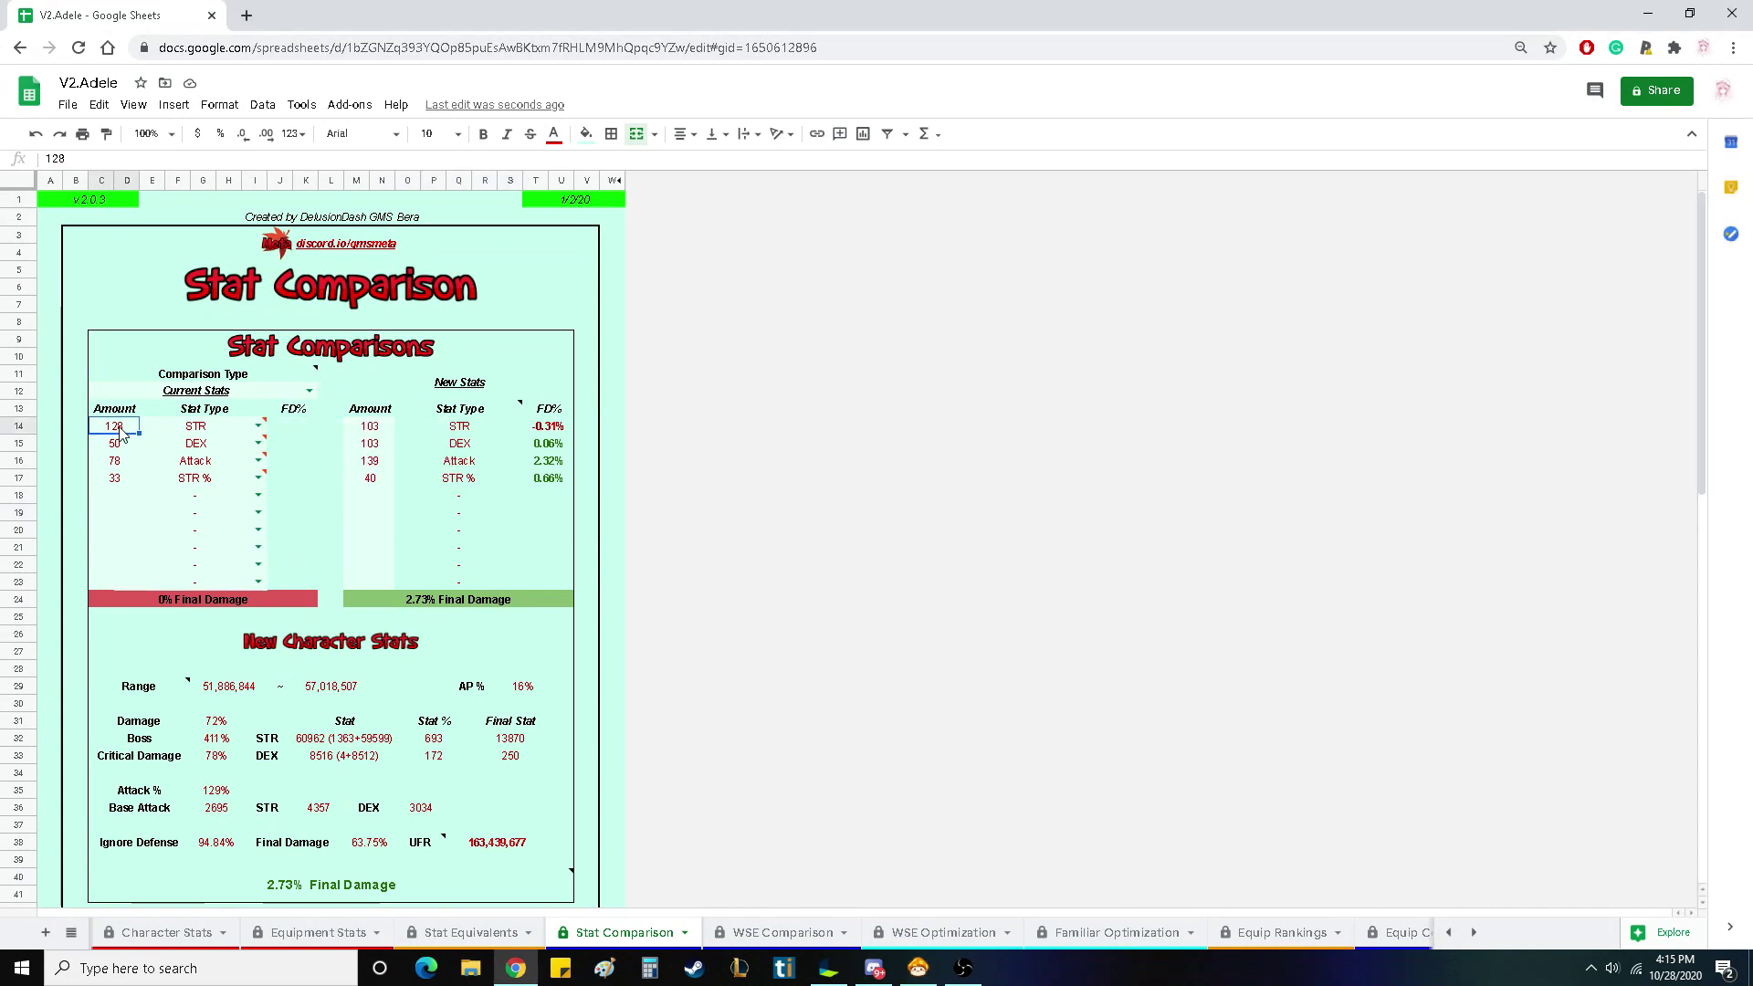
left_click(313, 391)
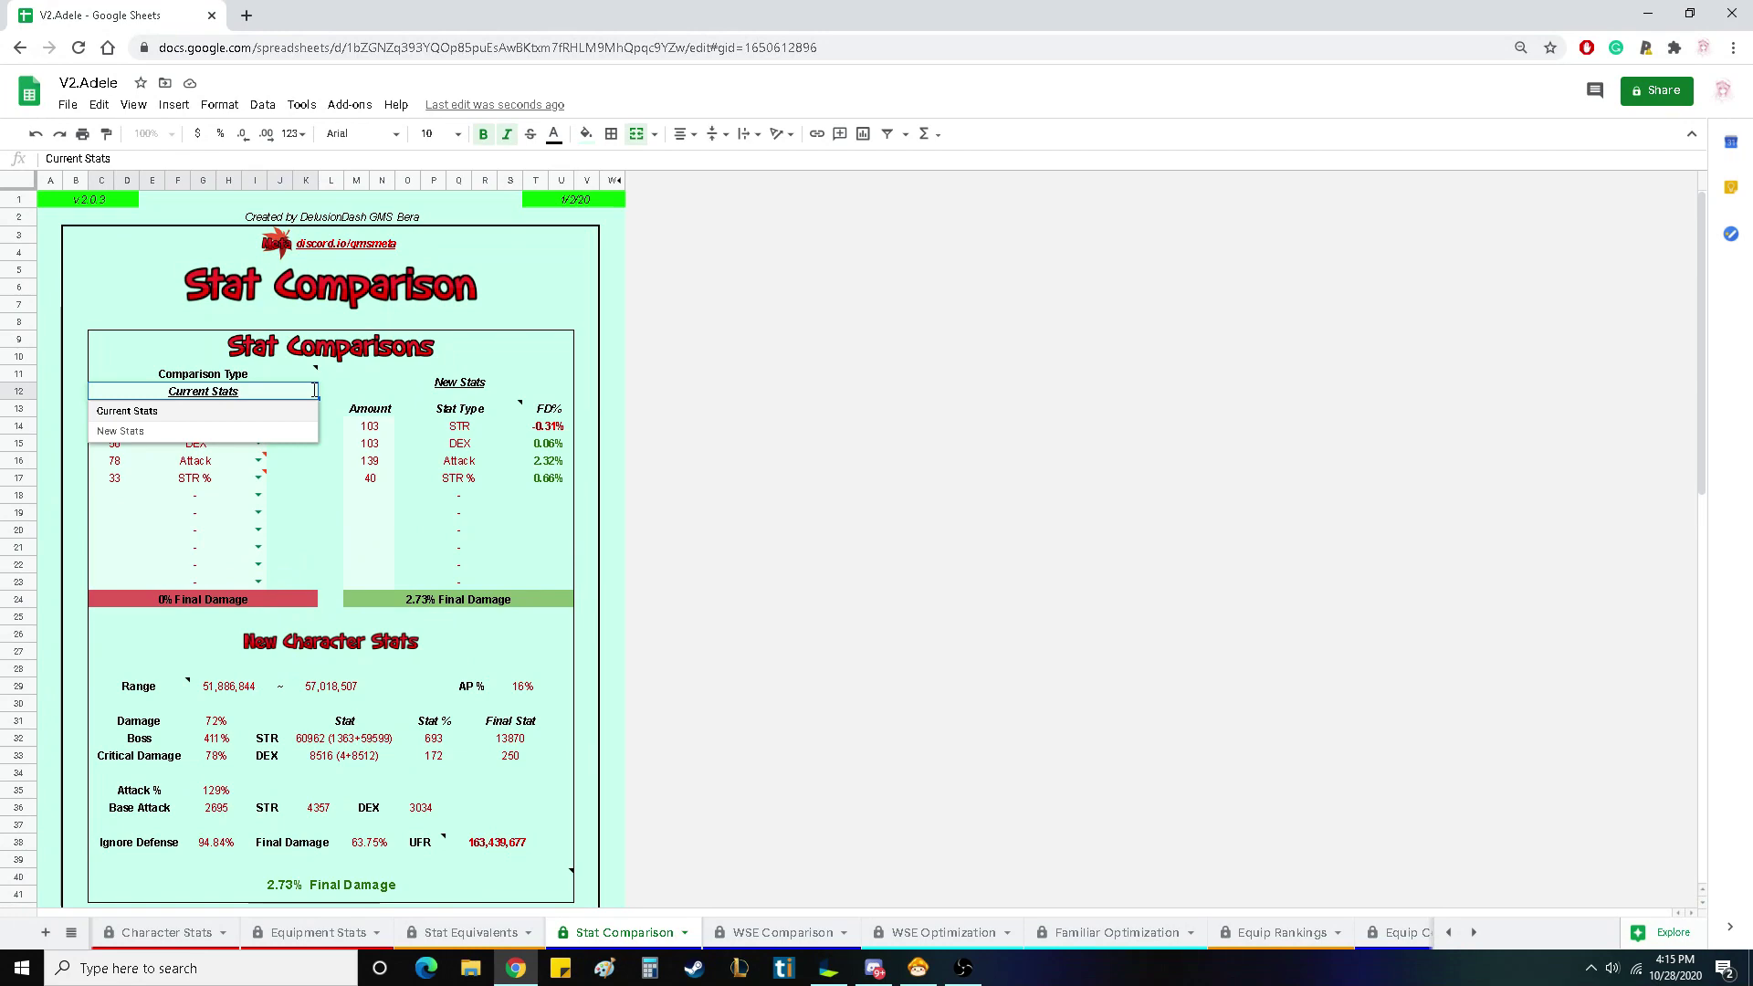
left_click(236, 416)
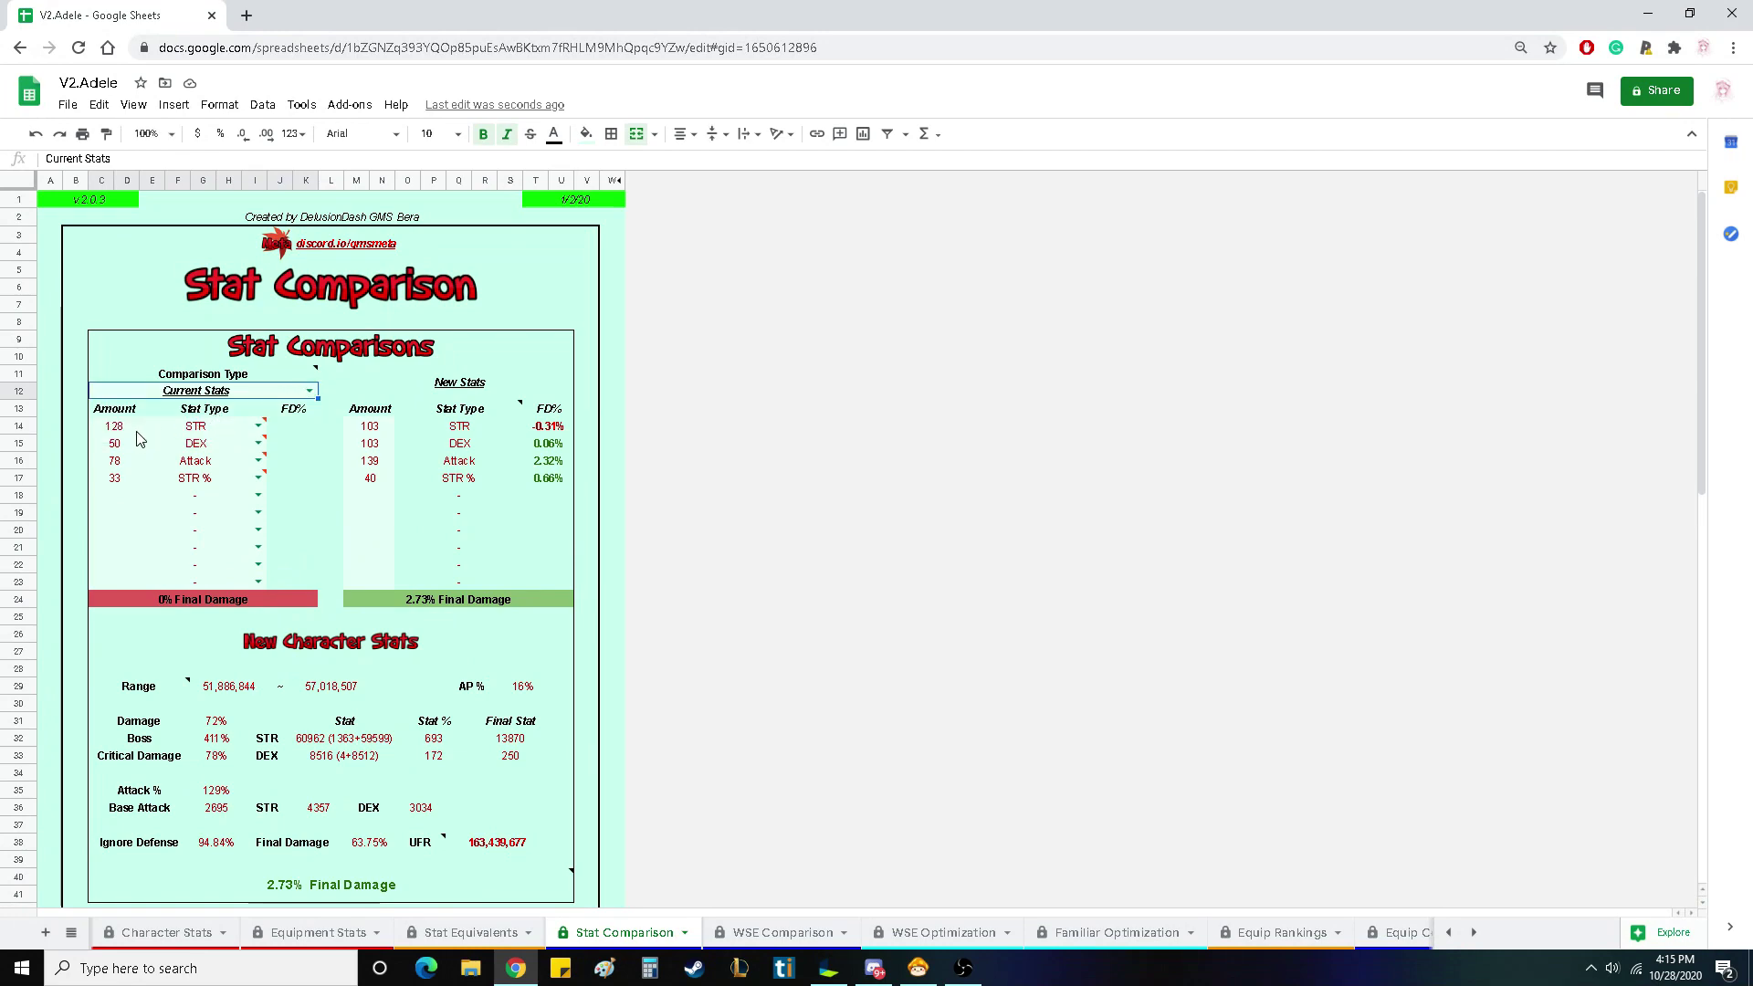
- Check the equipped Bladecaster's potential in MapleStory, and set the compared stat types to Attack % and Damage %, clearing the remaining rows' types
left_click(918, 968)
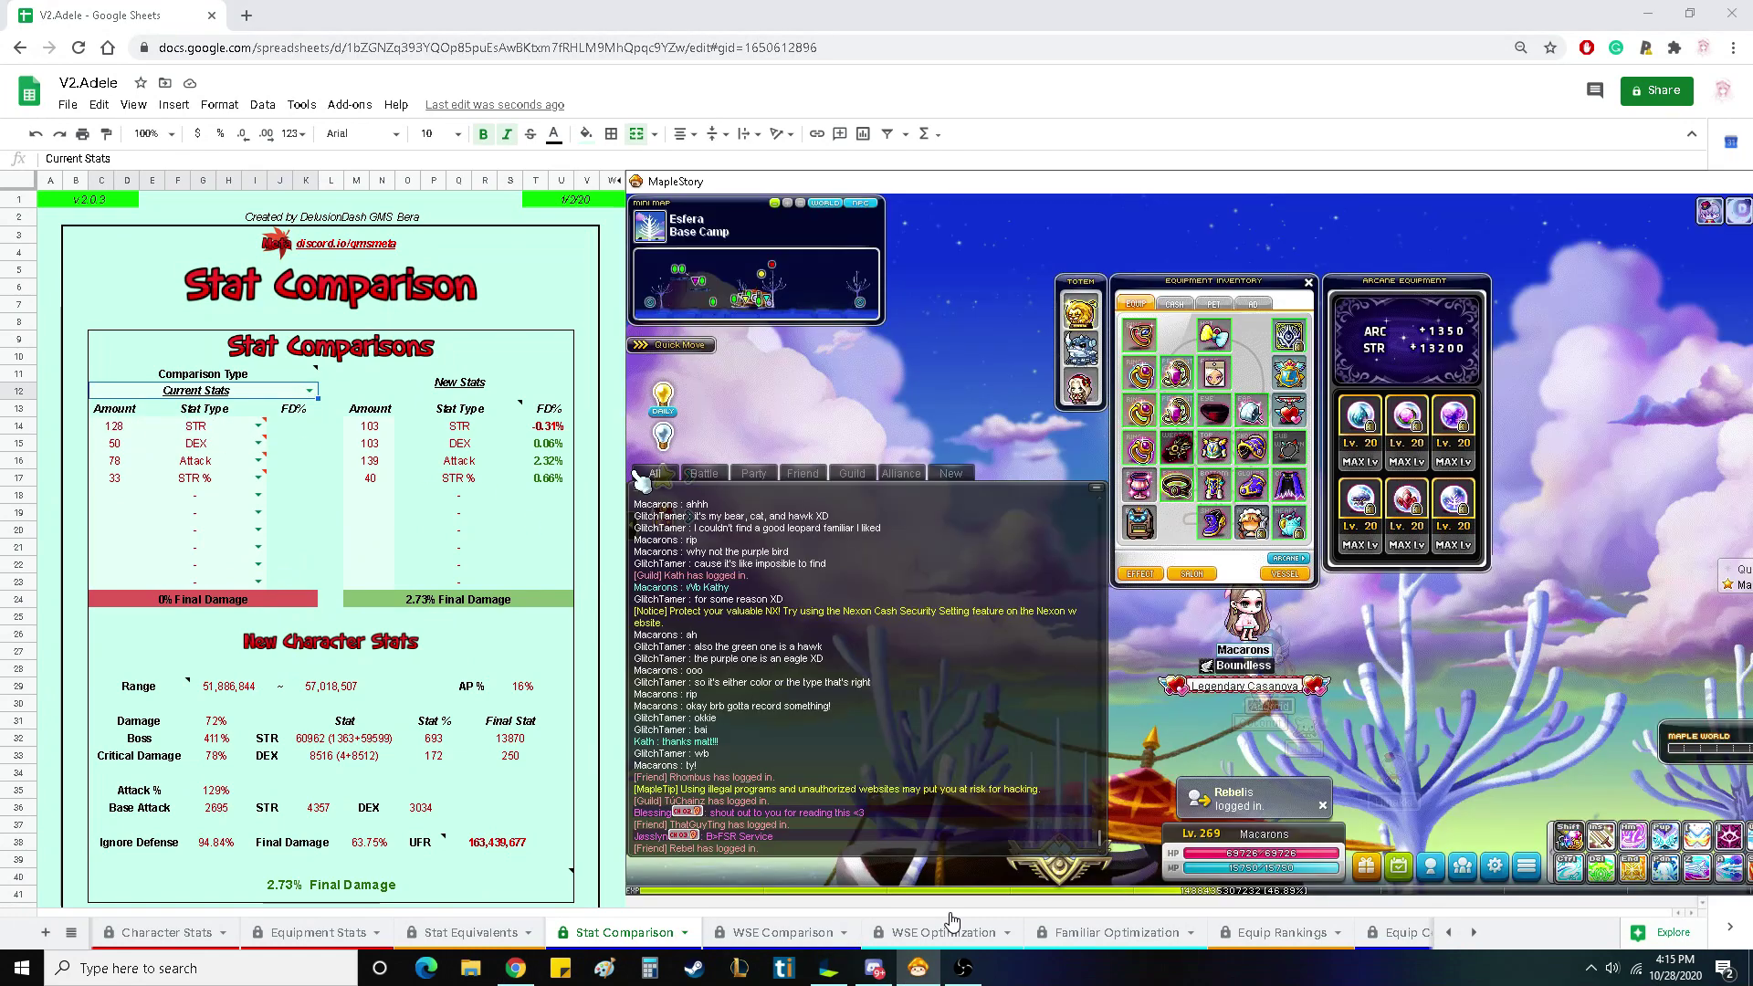
mouse_move(1190, 456)
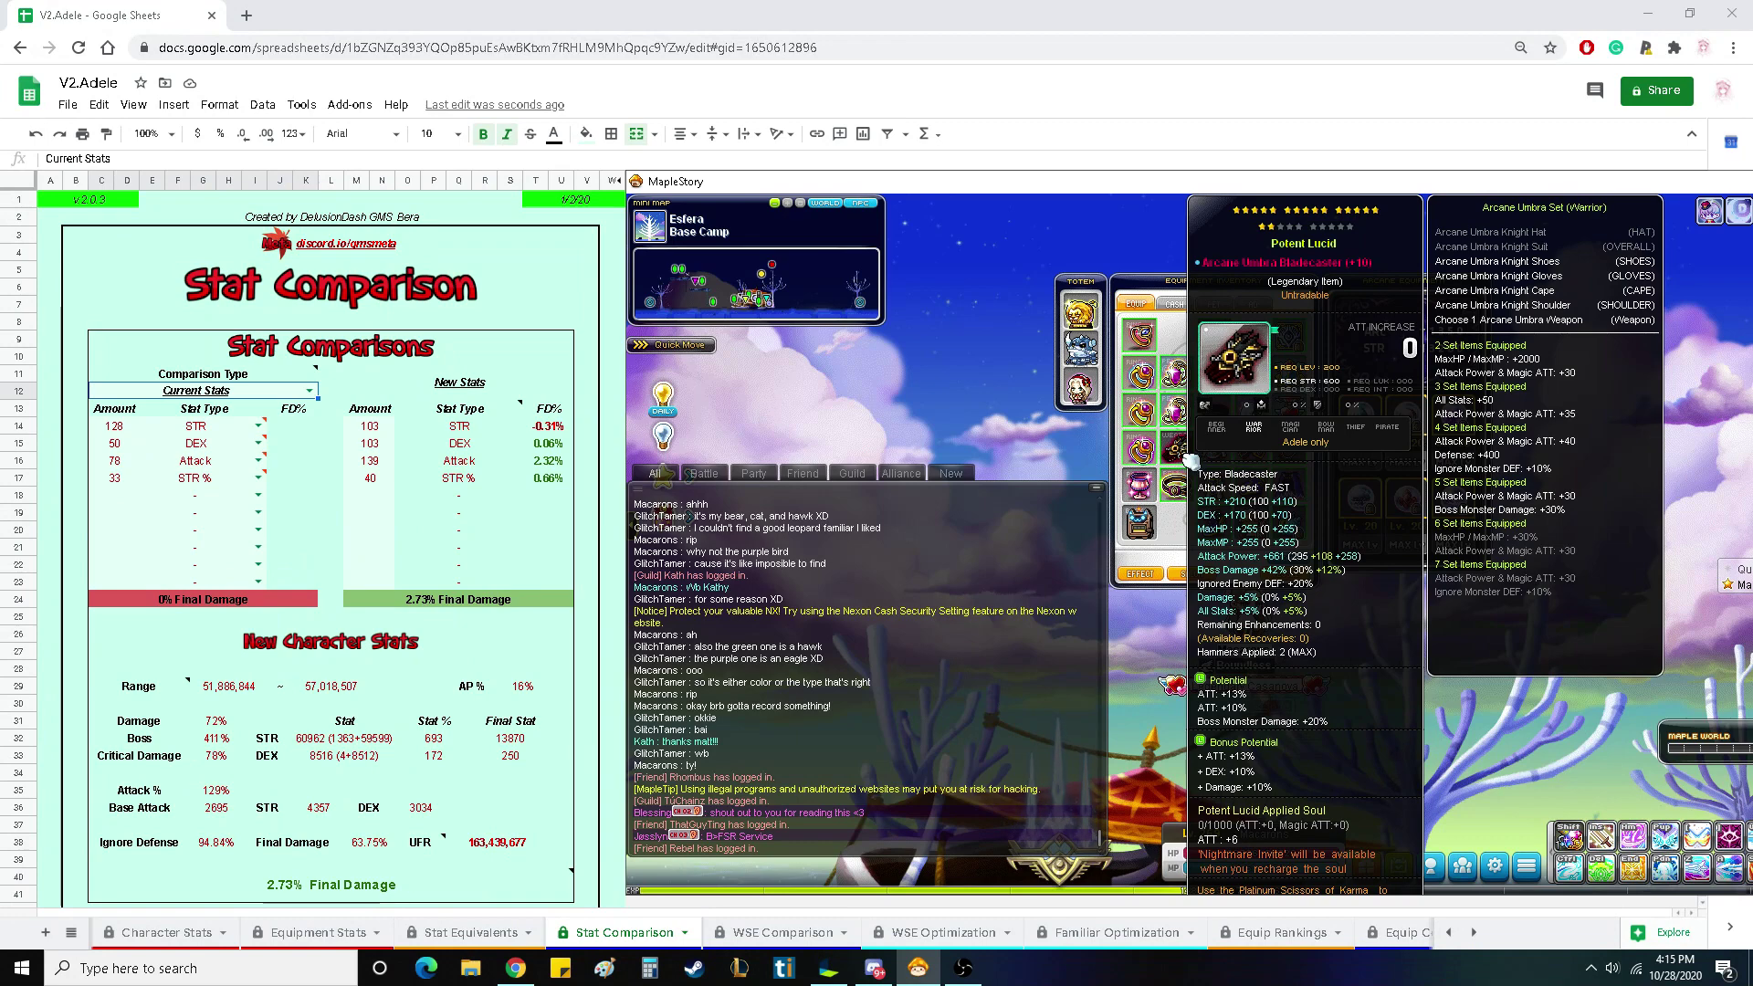
left_click(259, 427)
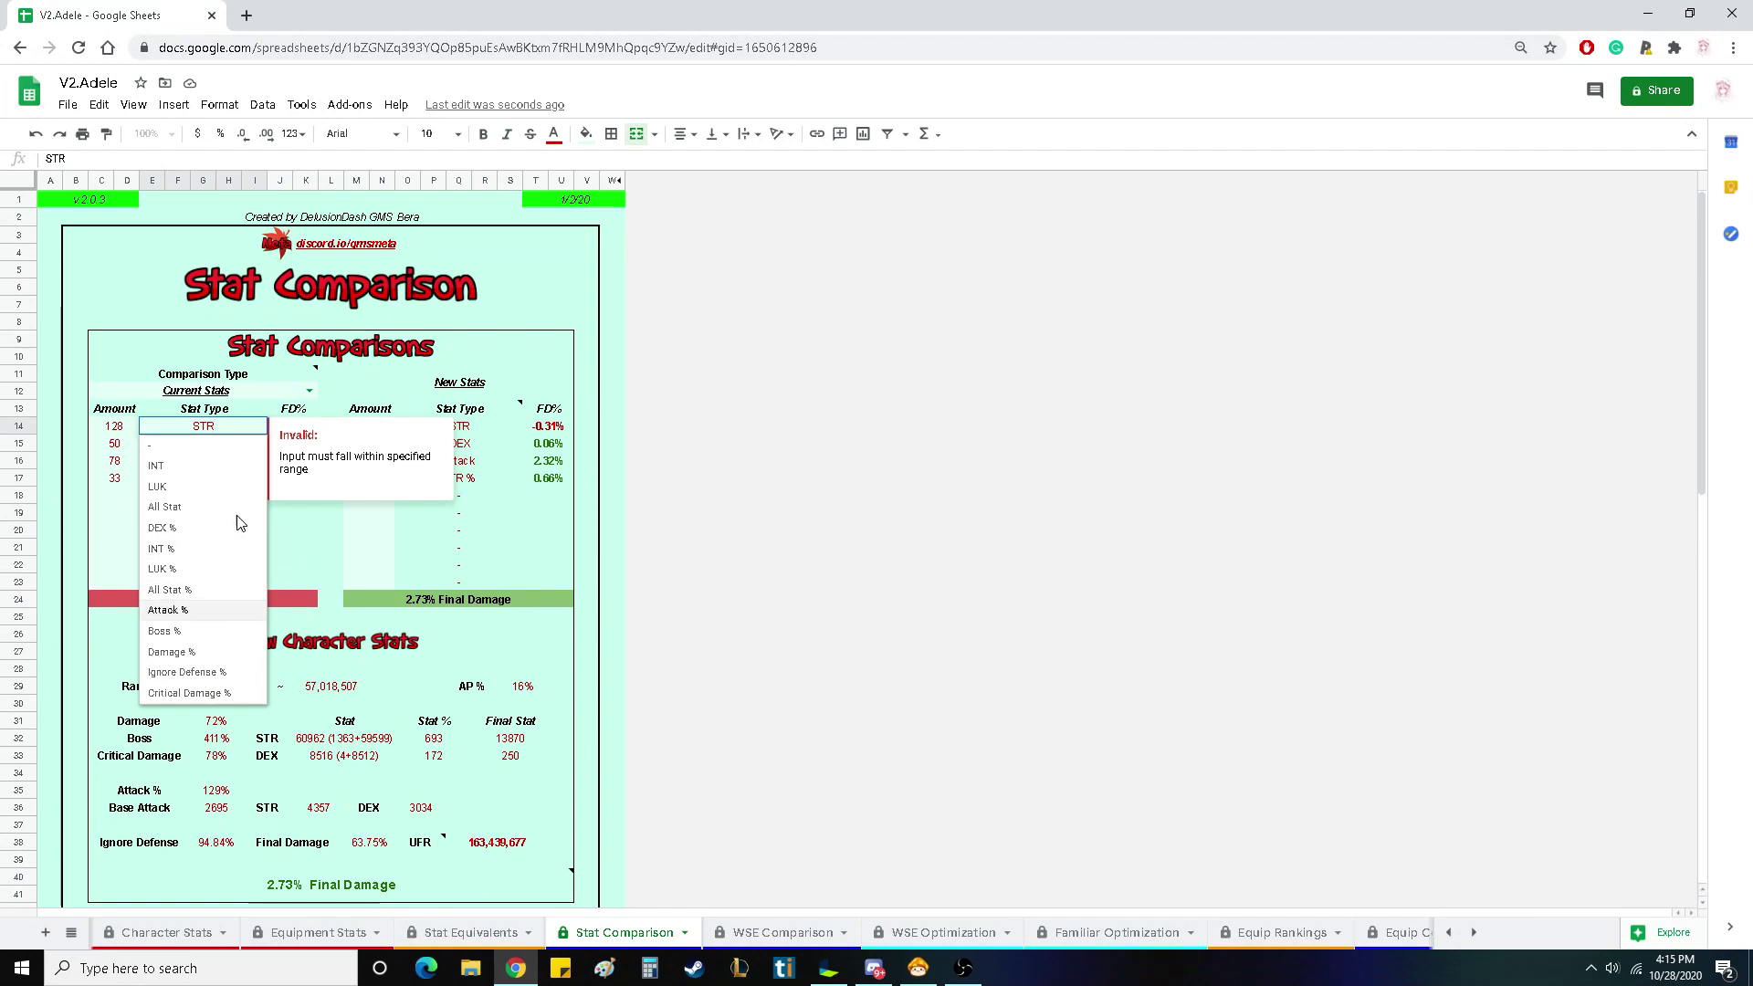
left_click(182, 610)
left_click(259, 444)
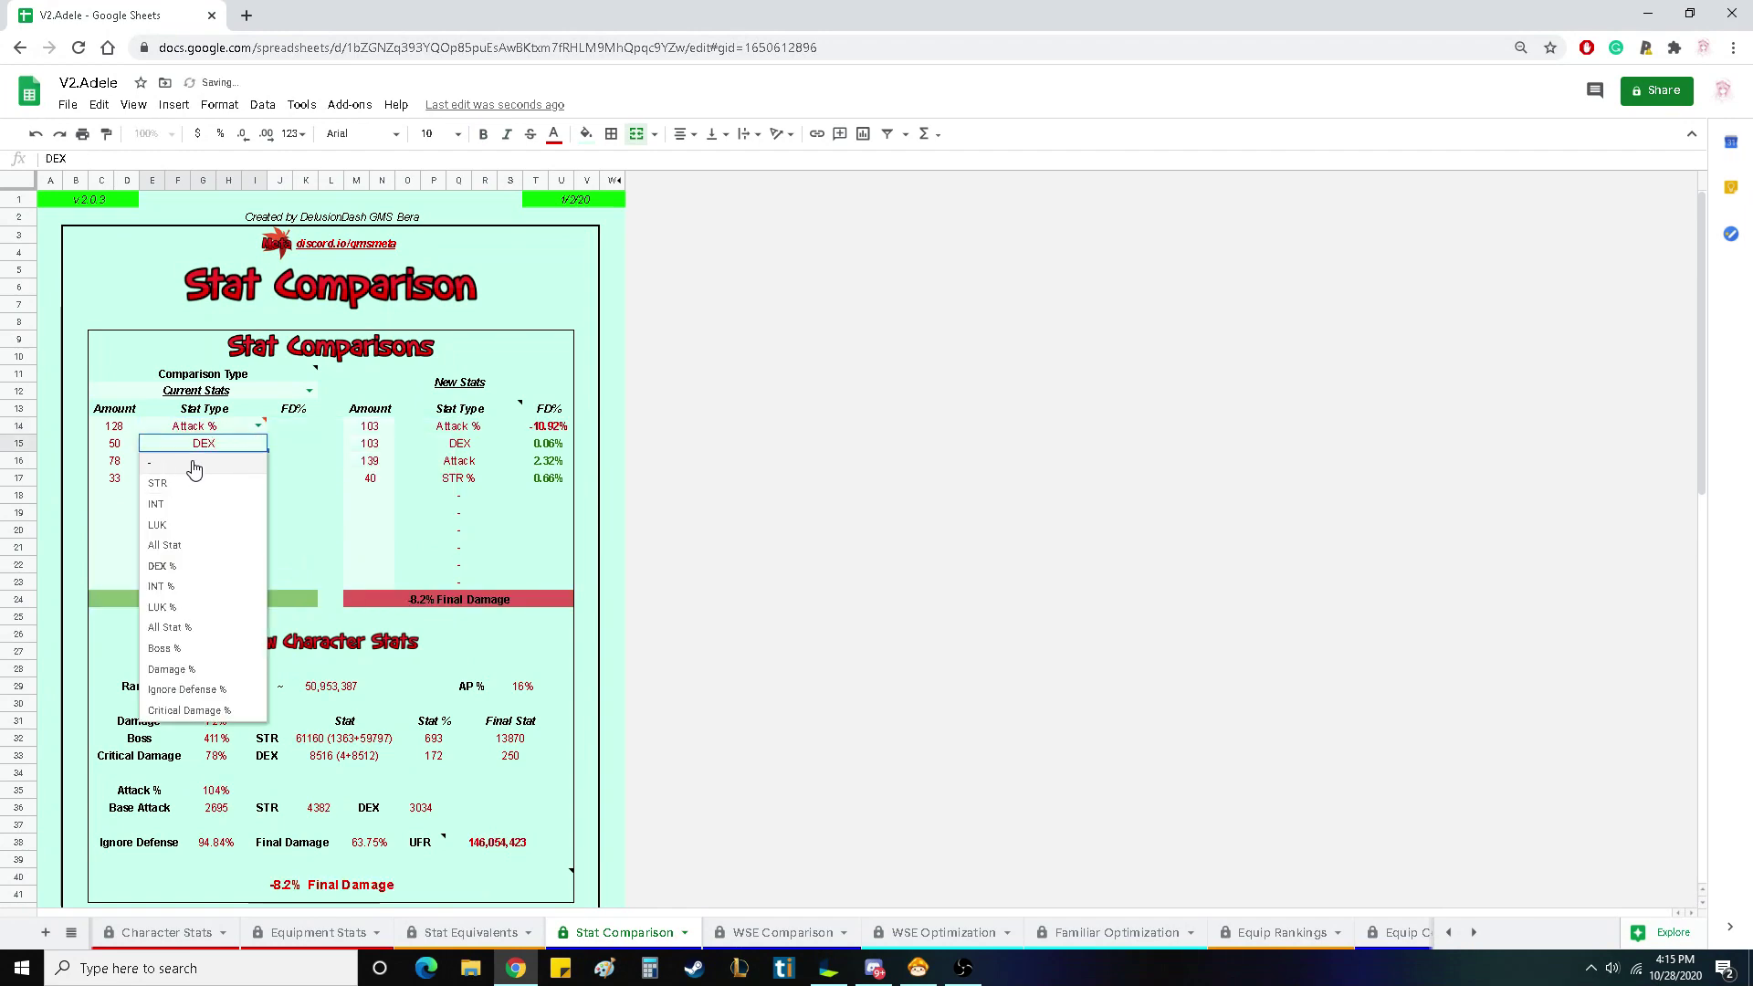
left_click(234, 467)
left_click(258, 462)
left_click(219, 484)
left_click(259, 482)
left_click(184, 502)
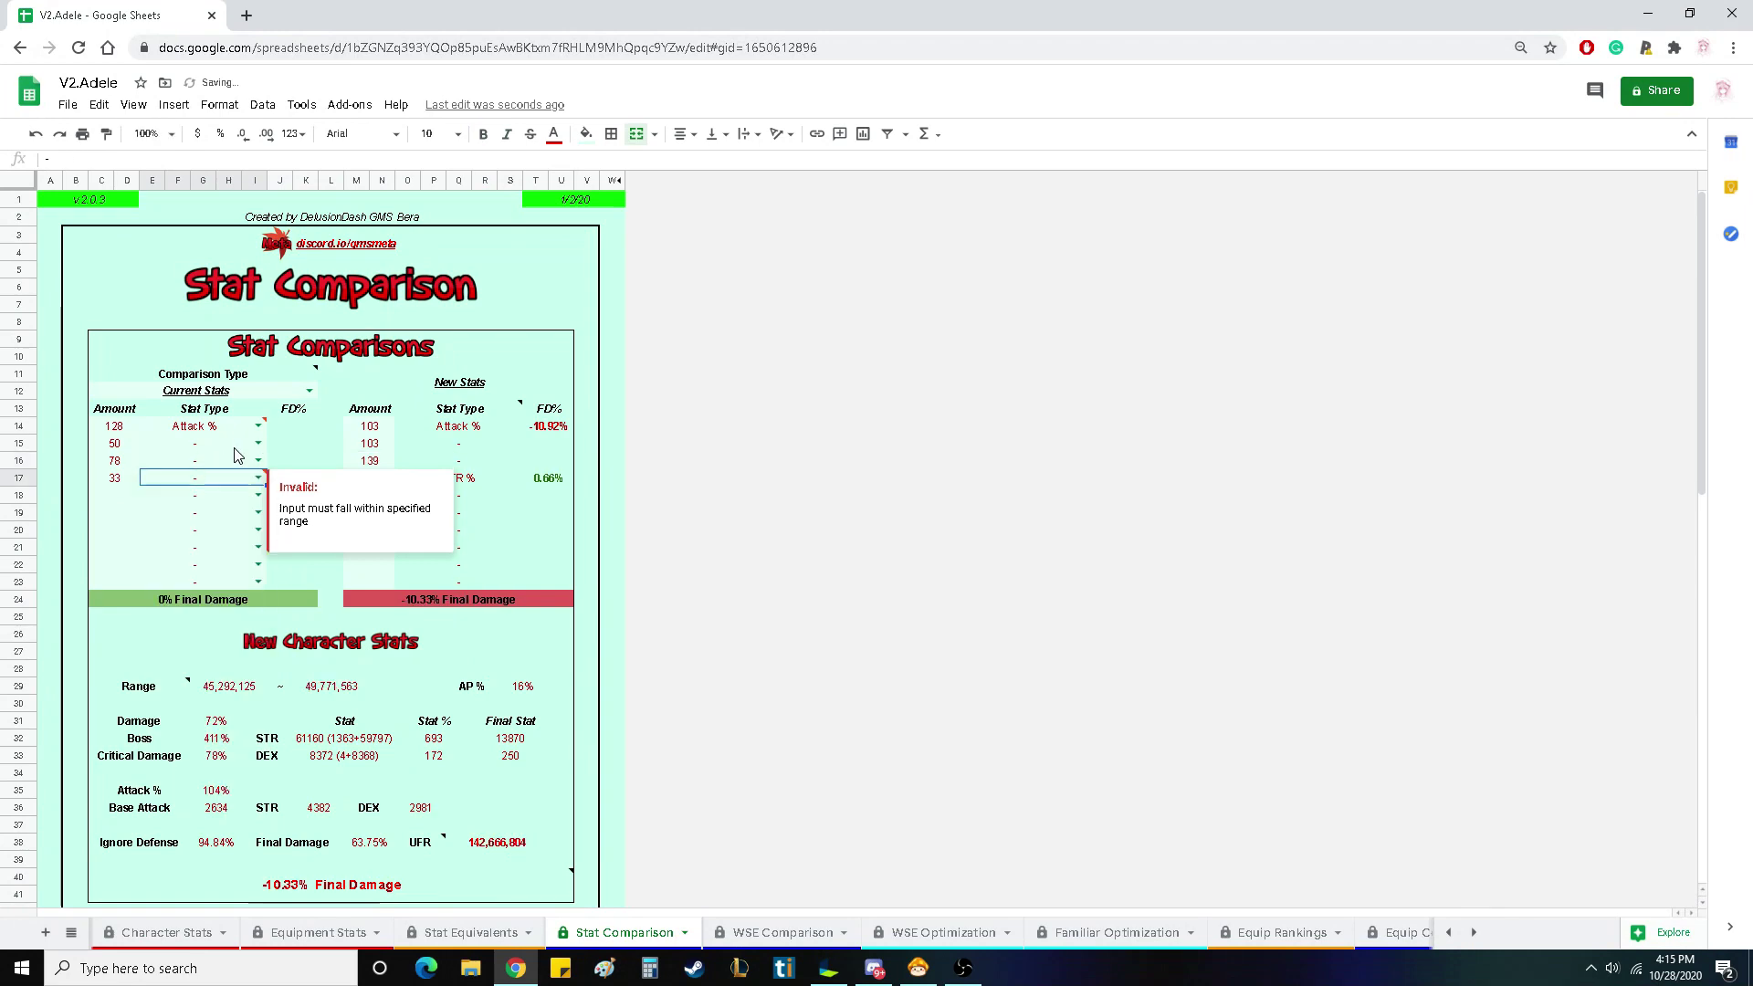
left_click(259, 445)
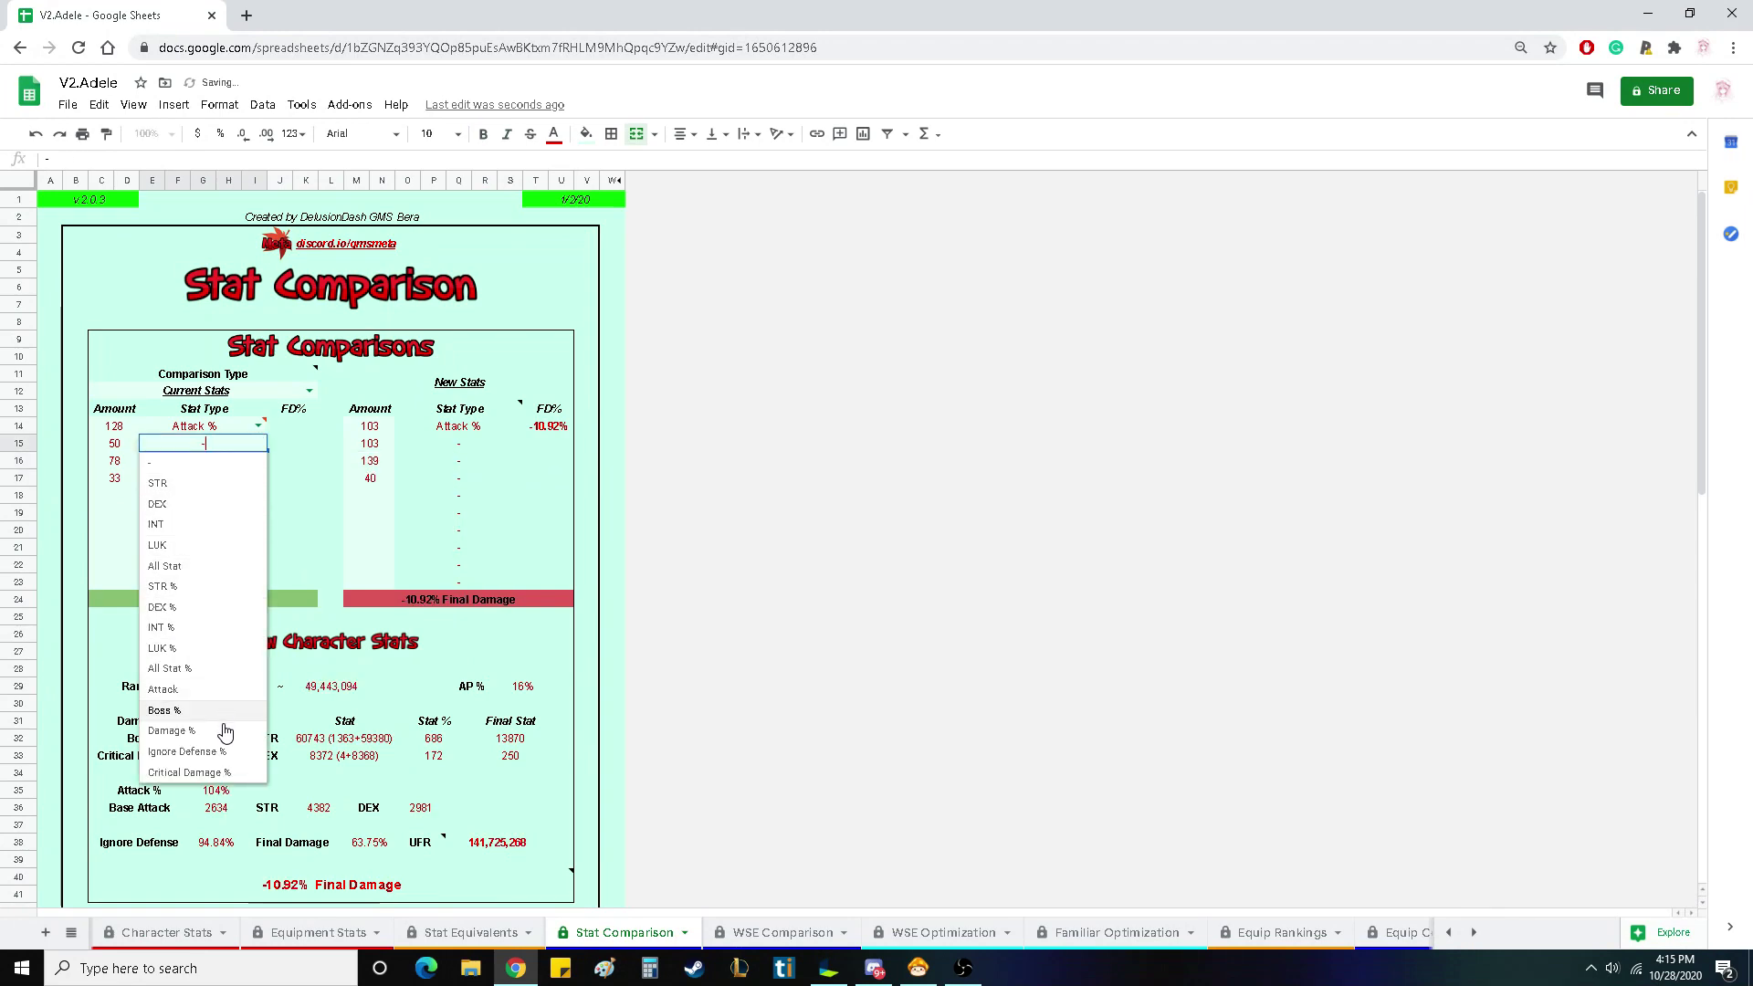
left_click(185, 731)
- Set the Current Stats amounts to 13 for Attack % and 10 for Damage %, and clear the two unused amounts
left_click(126, 454)
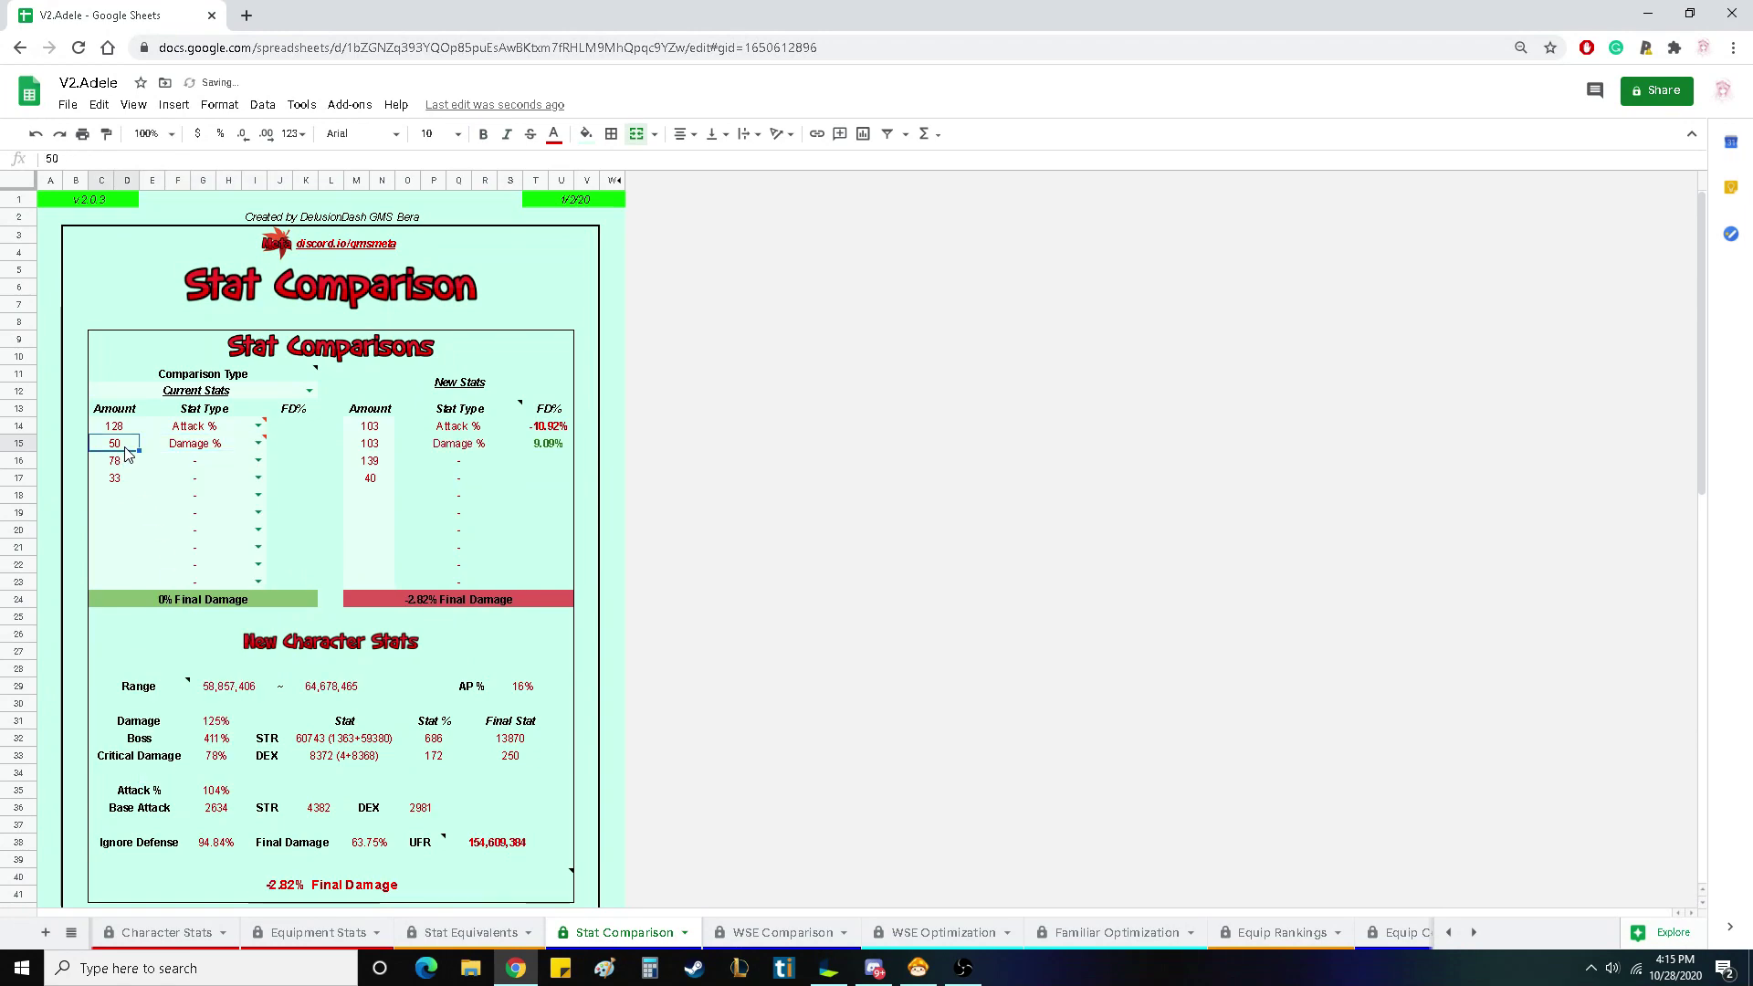
type("10")
left_click(122, 463)
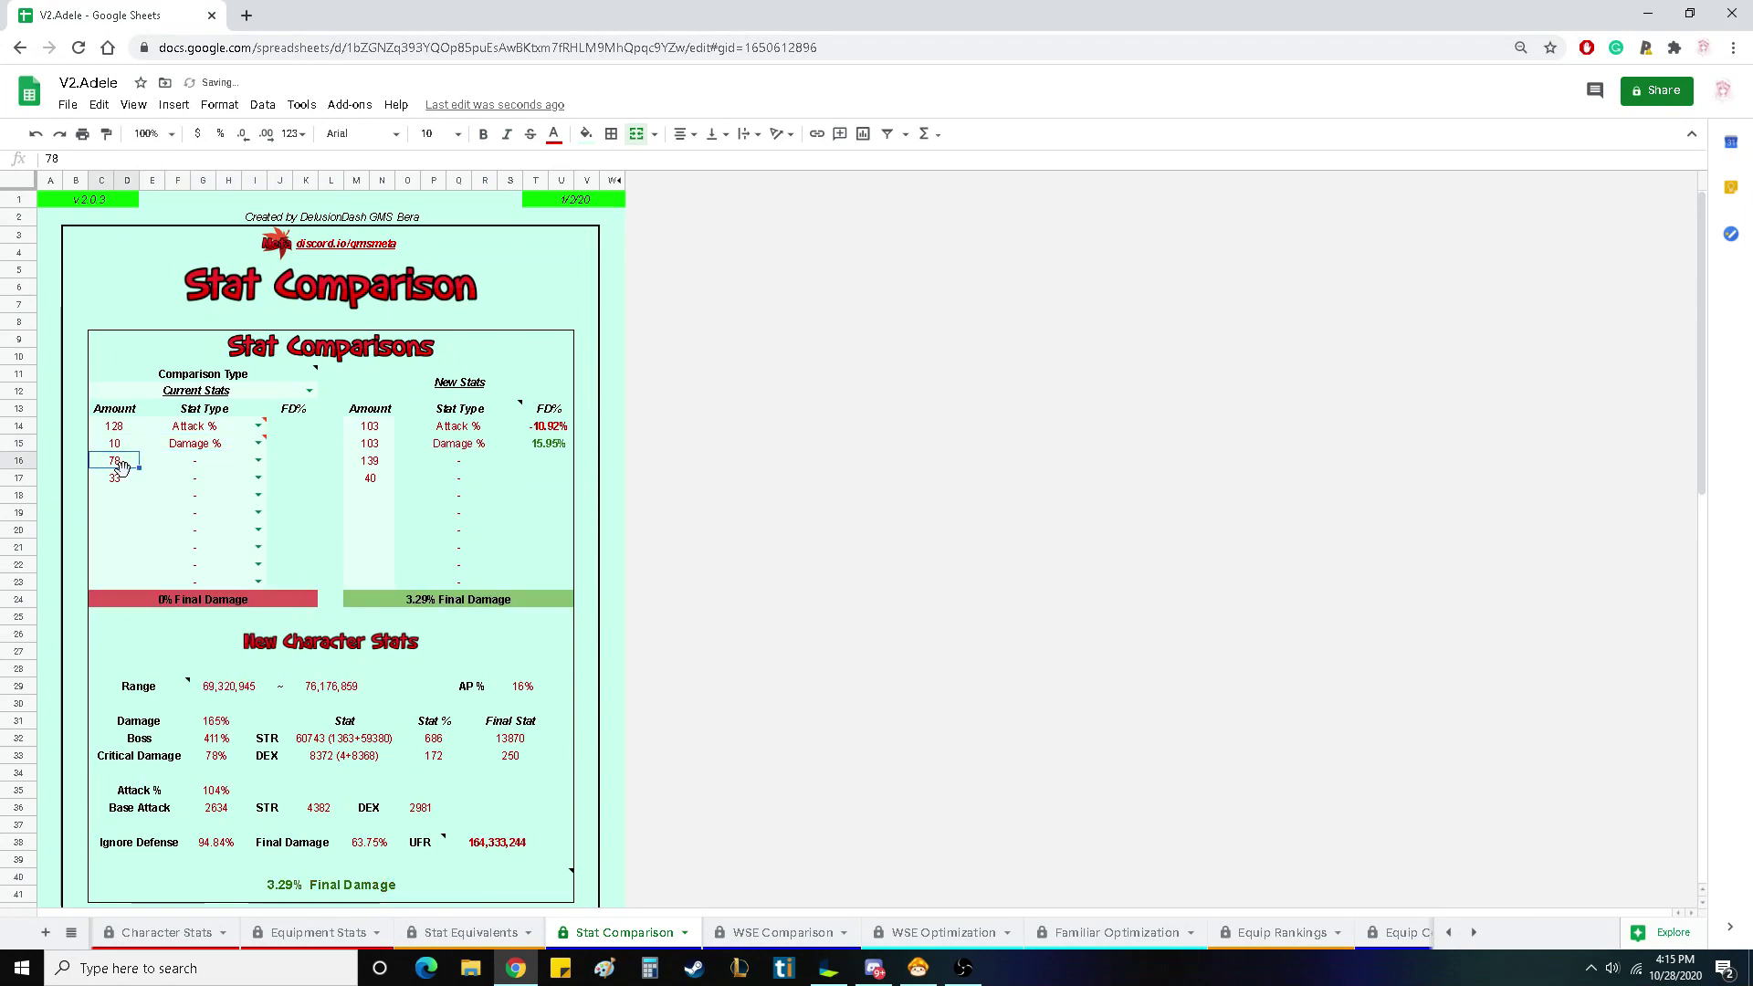
left_click(127, 478)
key("Delete")
left_click(122, 431)
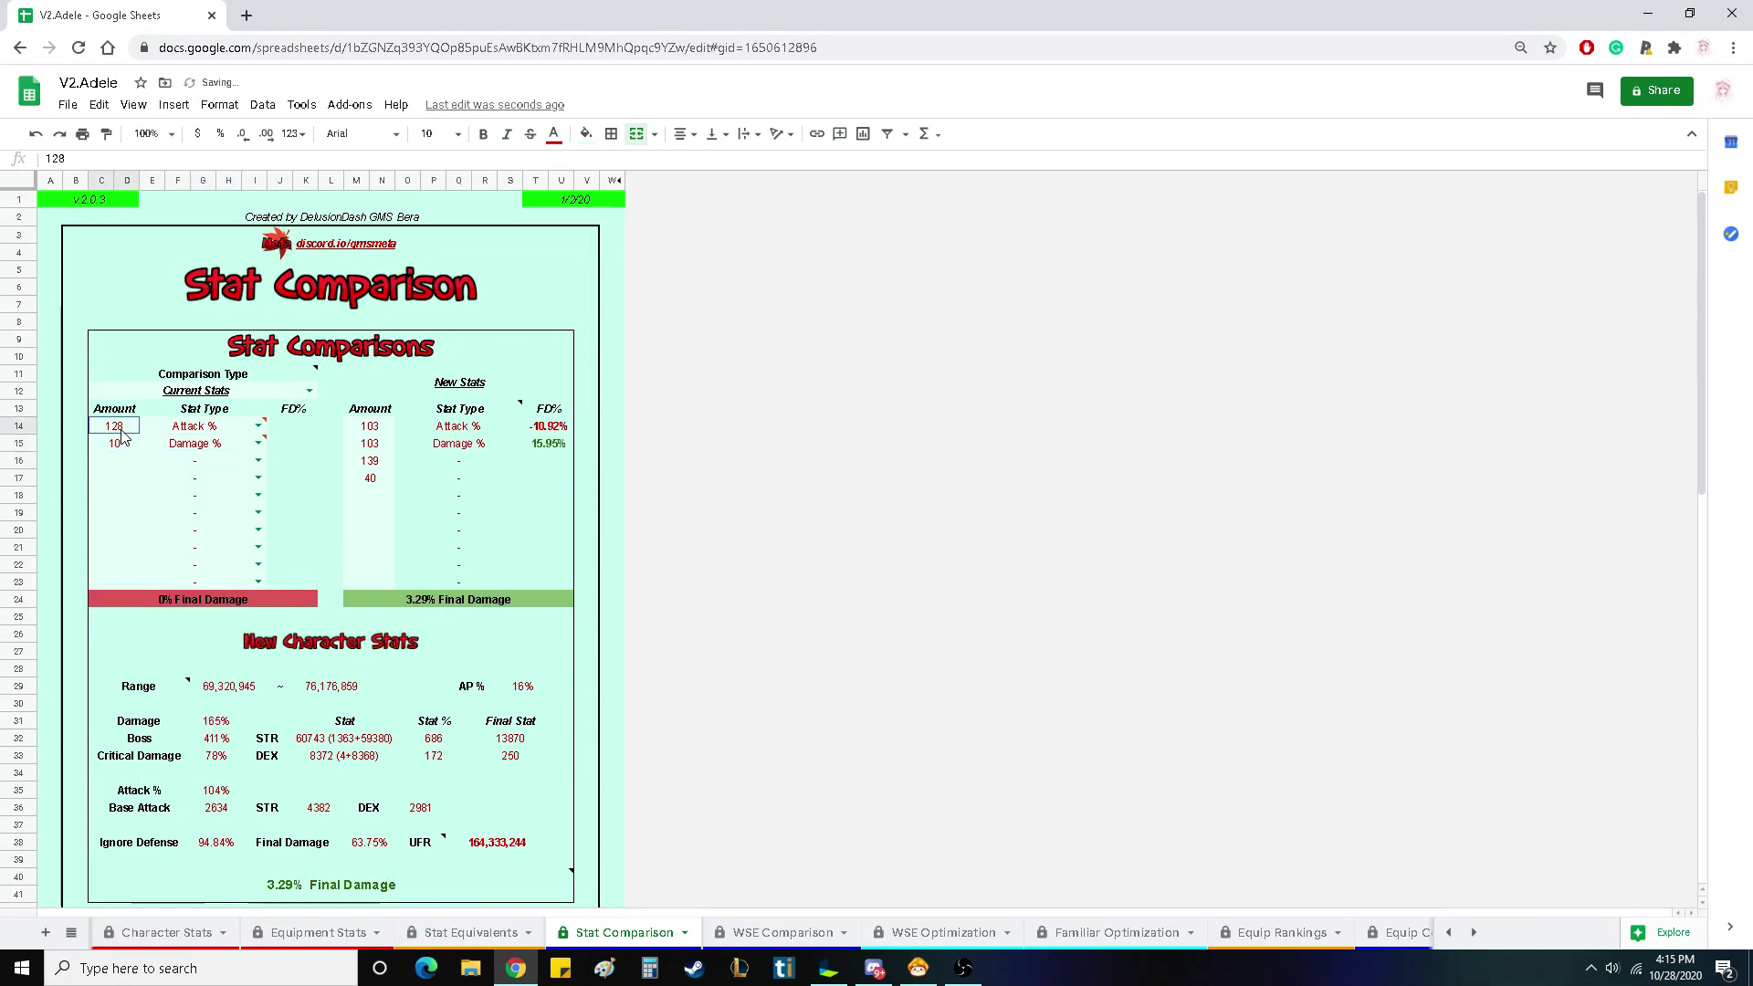
type("13")
- Set the New Stats amounts to 23 for Attack % and 0 for Damage %, and clear the two unused amounts
left_click(374, 466)
key("Delete")
left_click(376, 479)
key("Delete")
left_click(375, 448)
key("Delete")
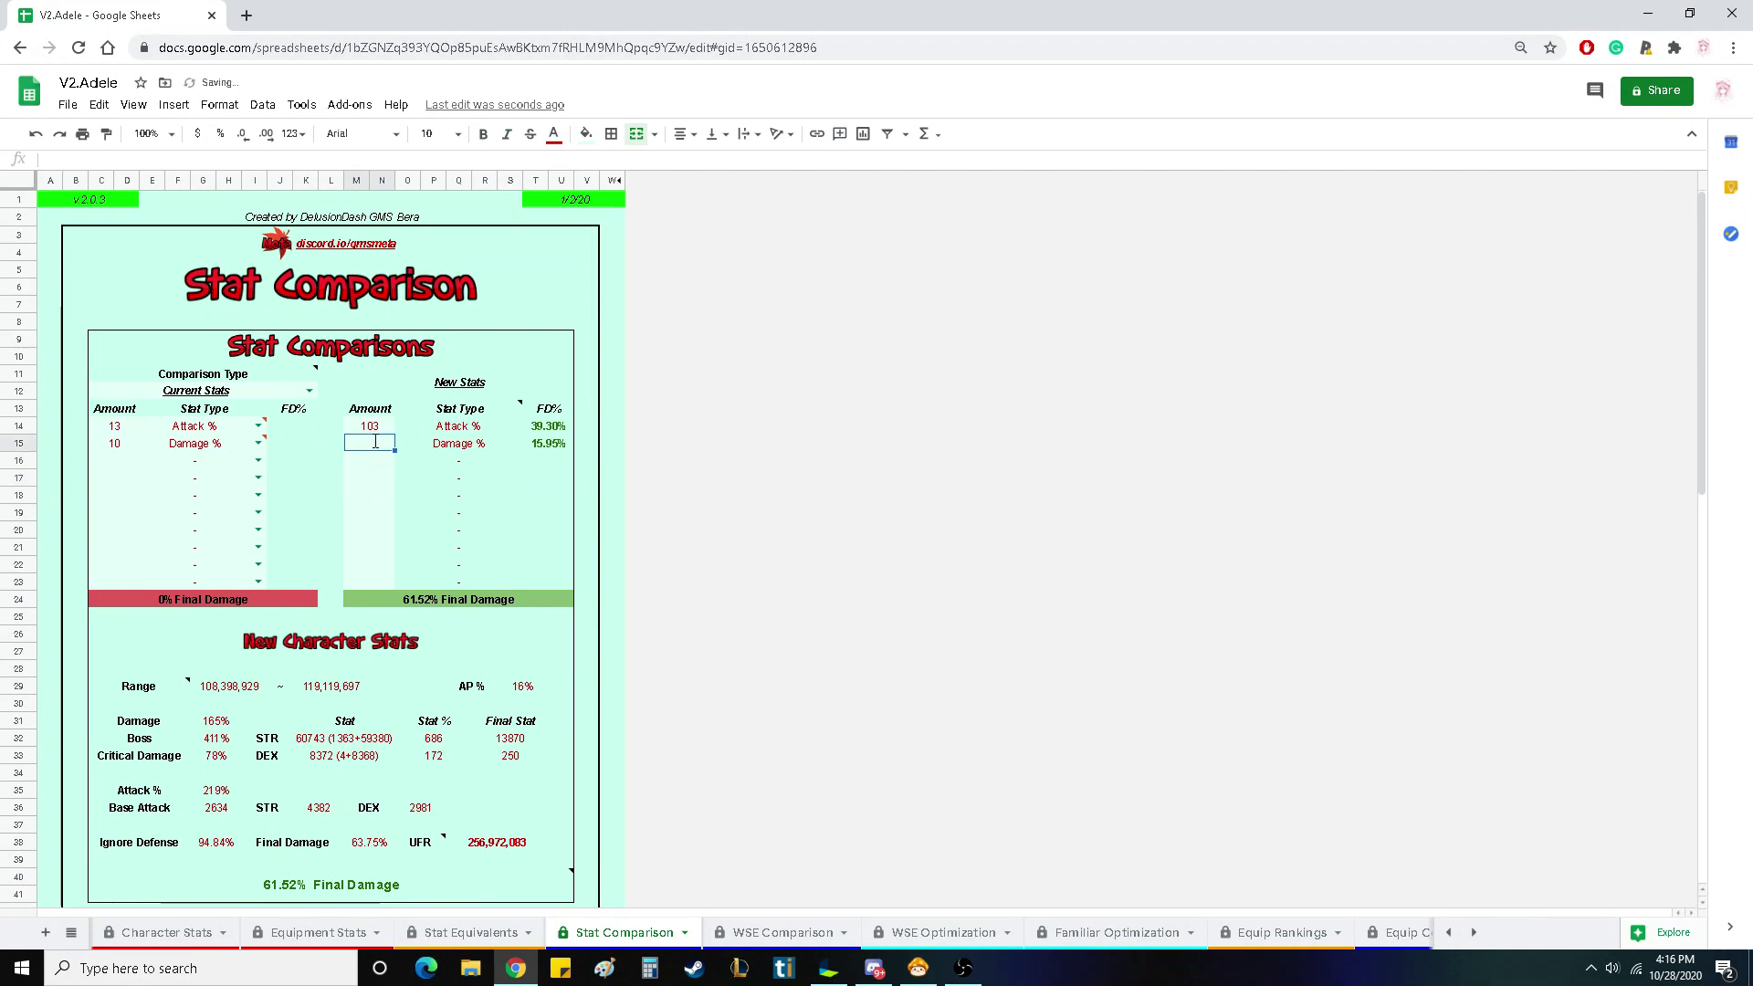
left_click(379, 429)
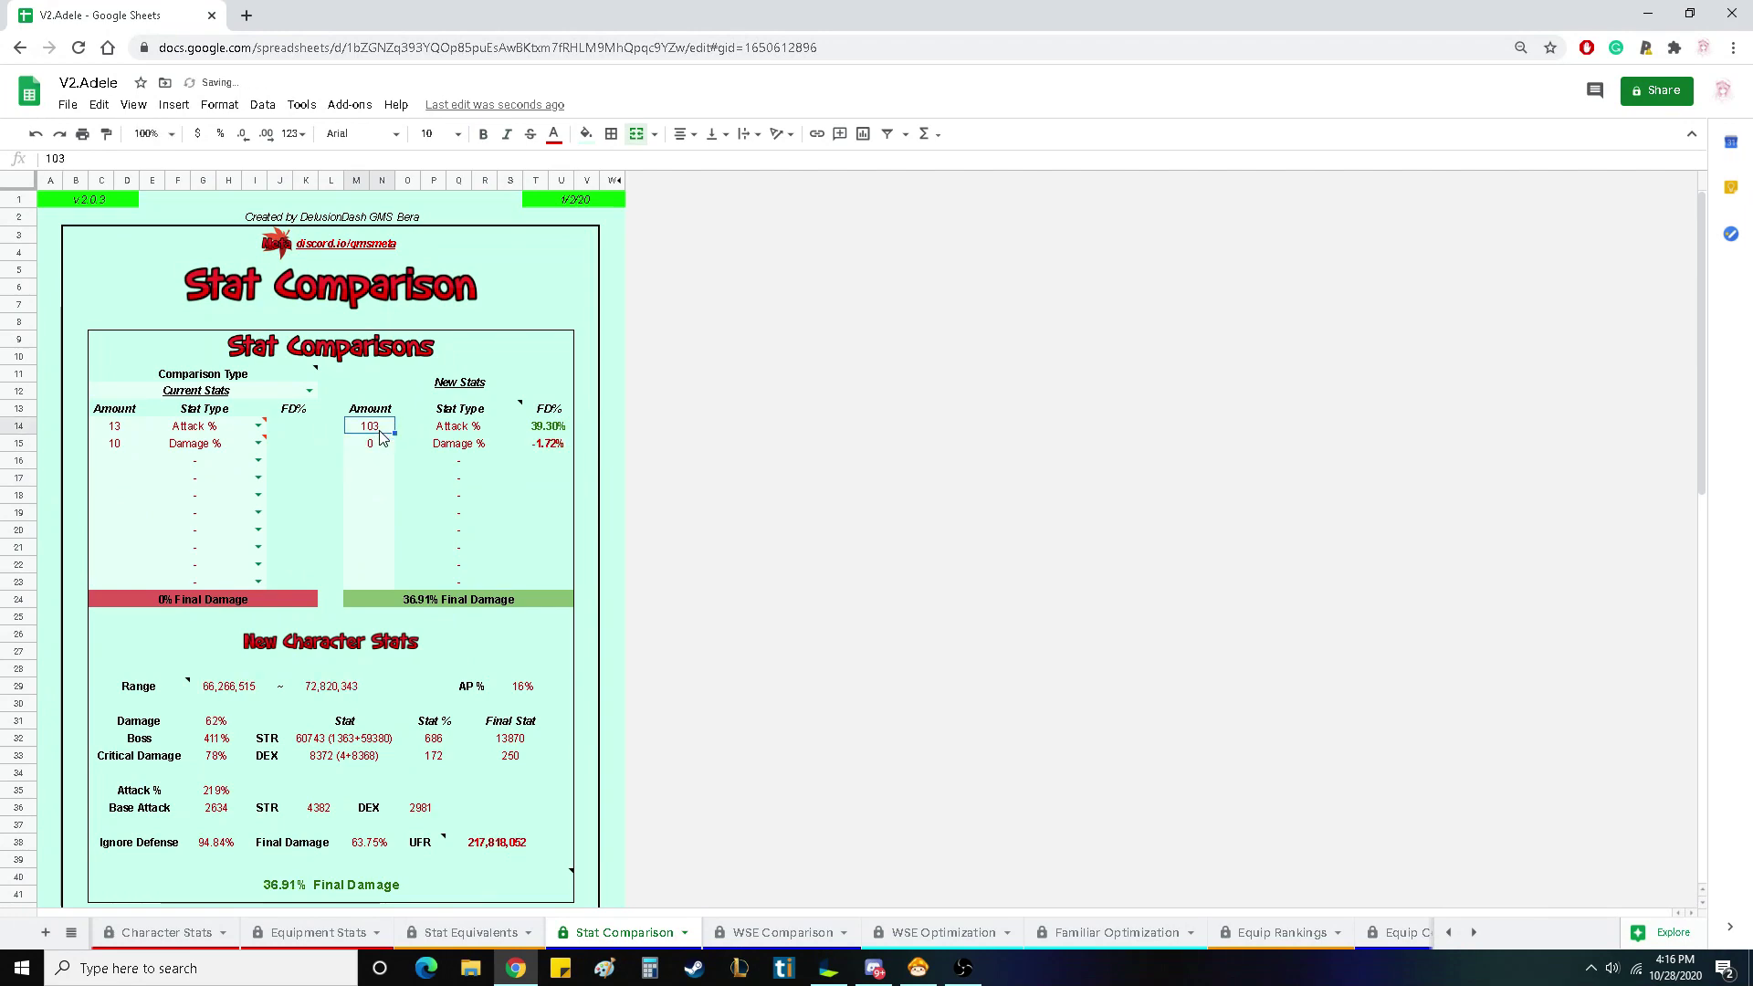
type("23")
left_click(461, 461)
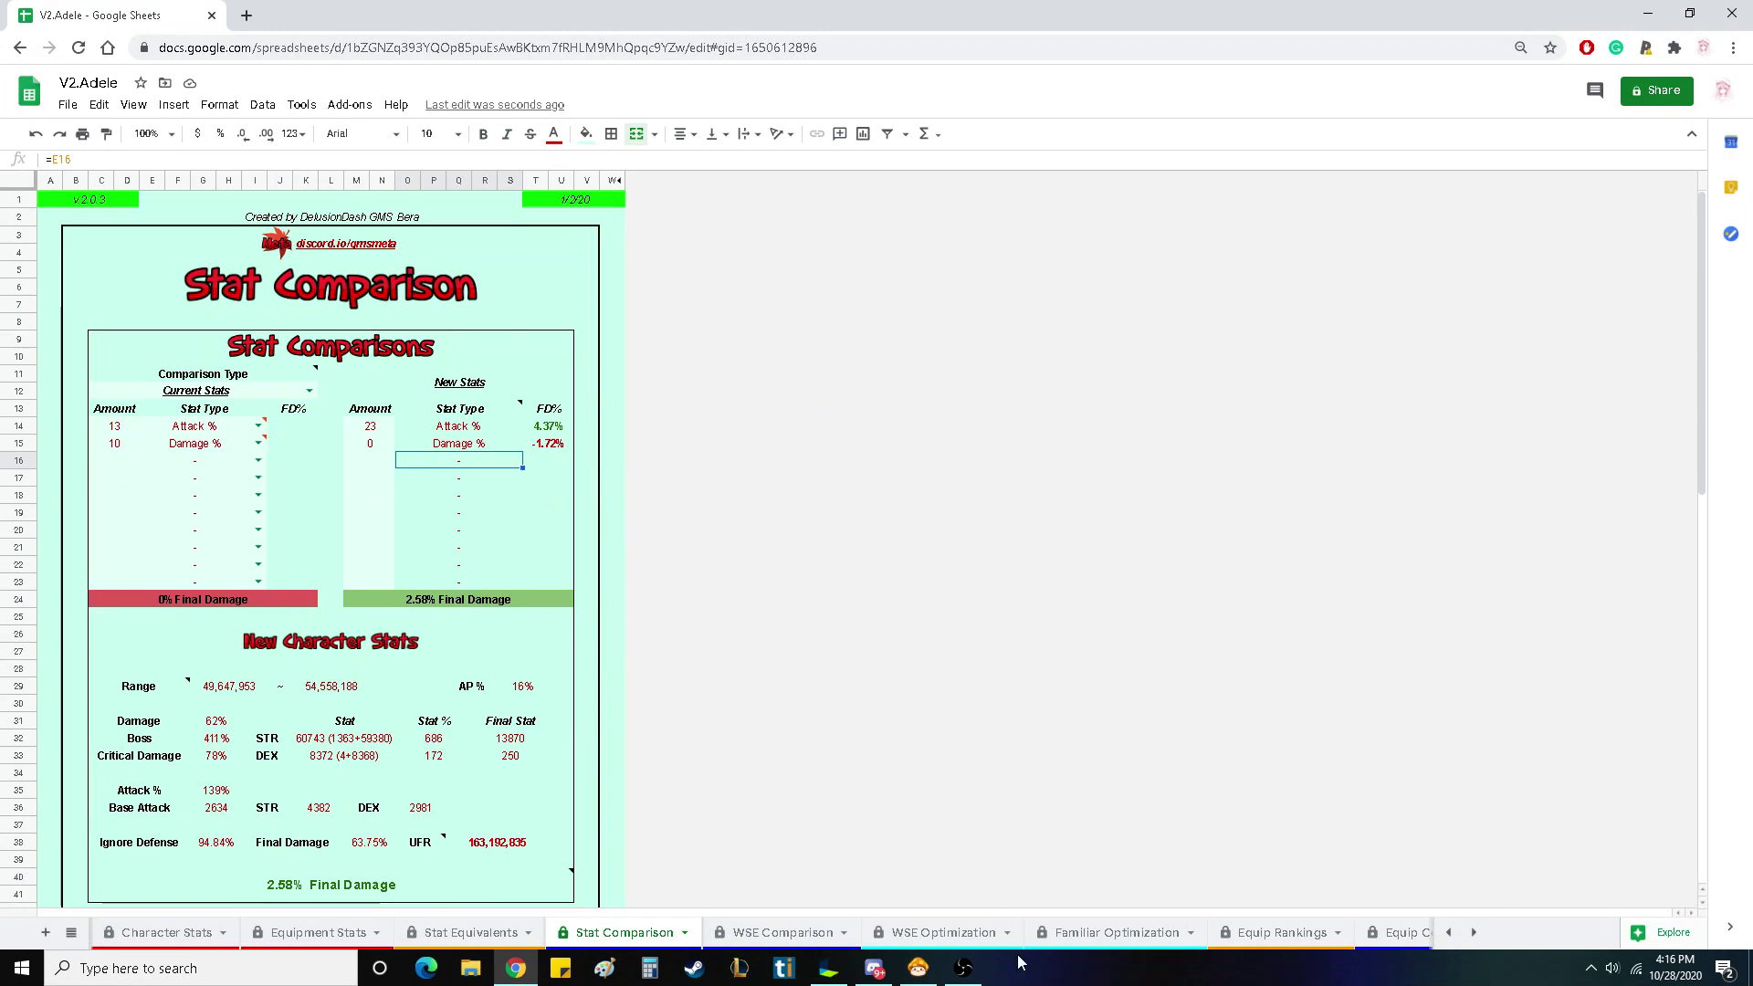
- Switch to MapleStory and examine the equipped Wondroid Heart's stats, potential and bonus potential
left_click(918, 968)
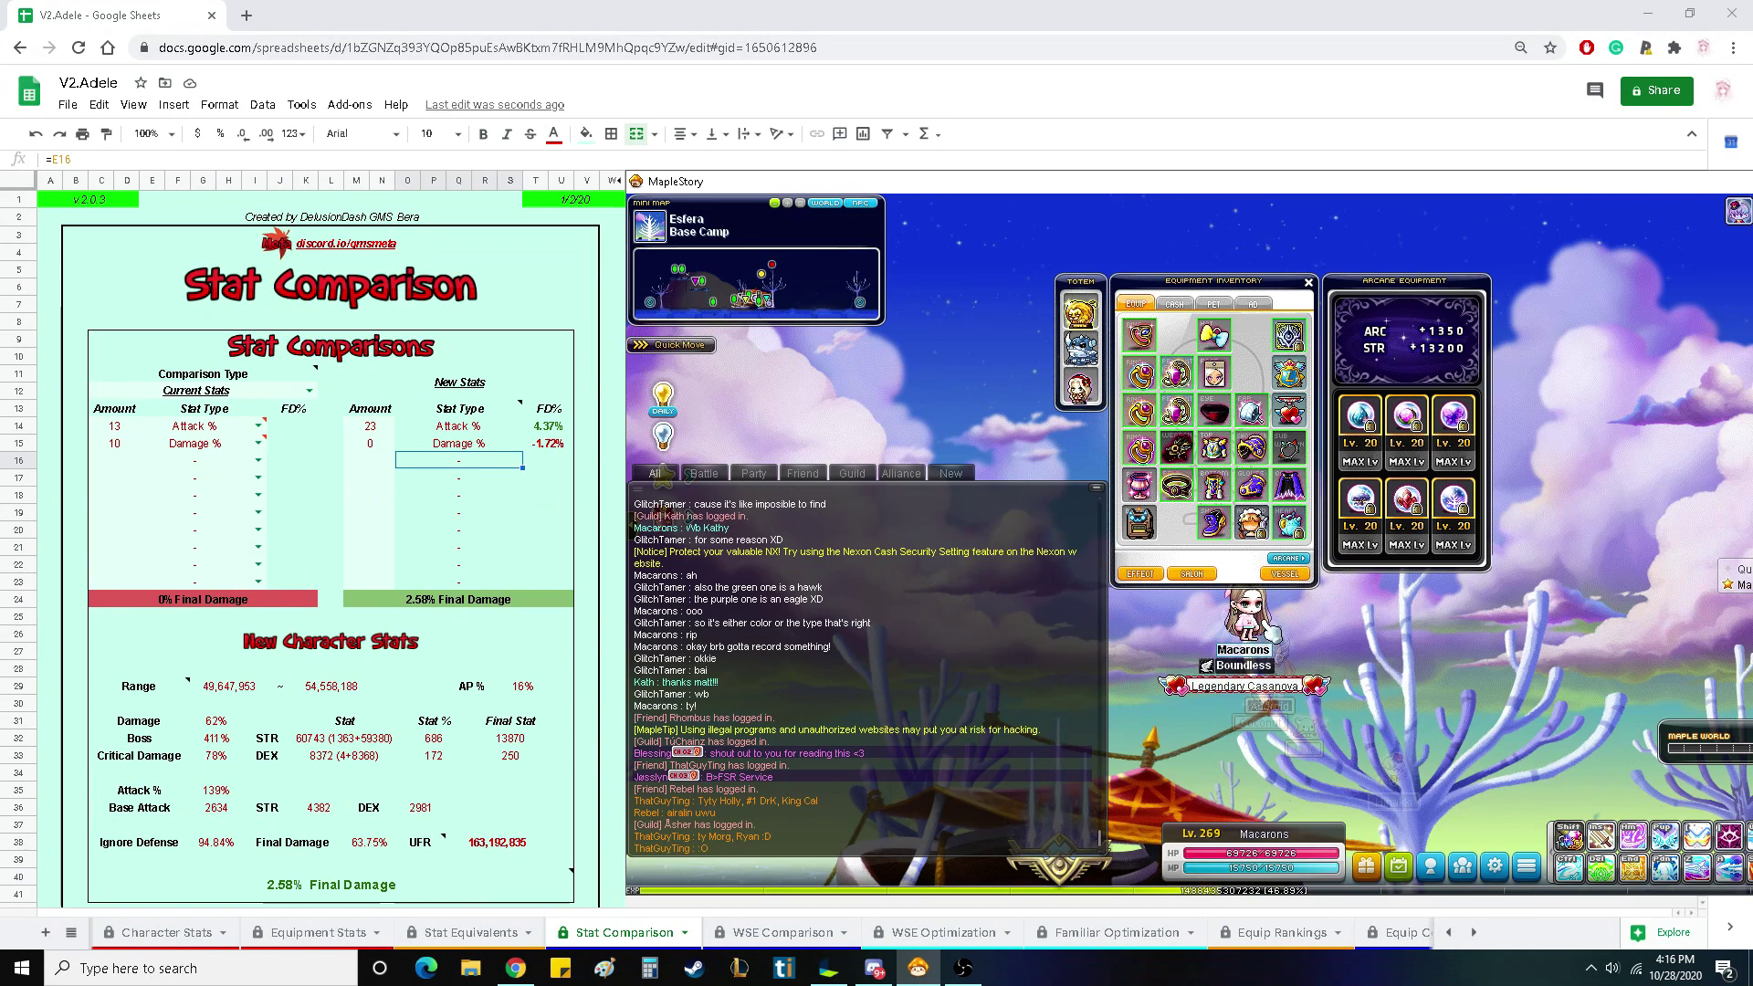
mouse_move(1300, 529)
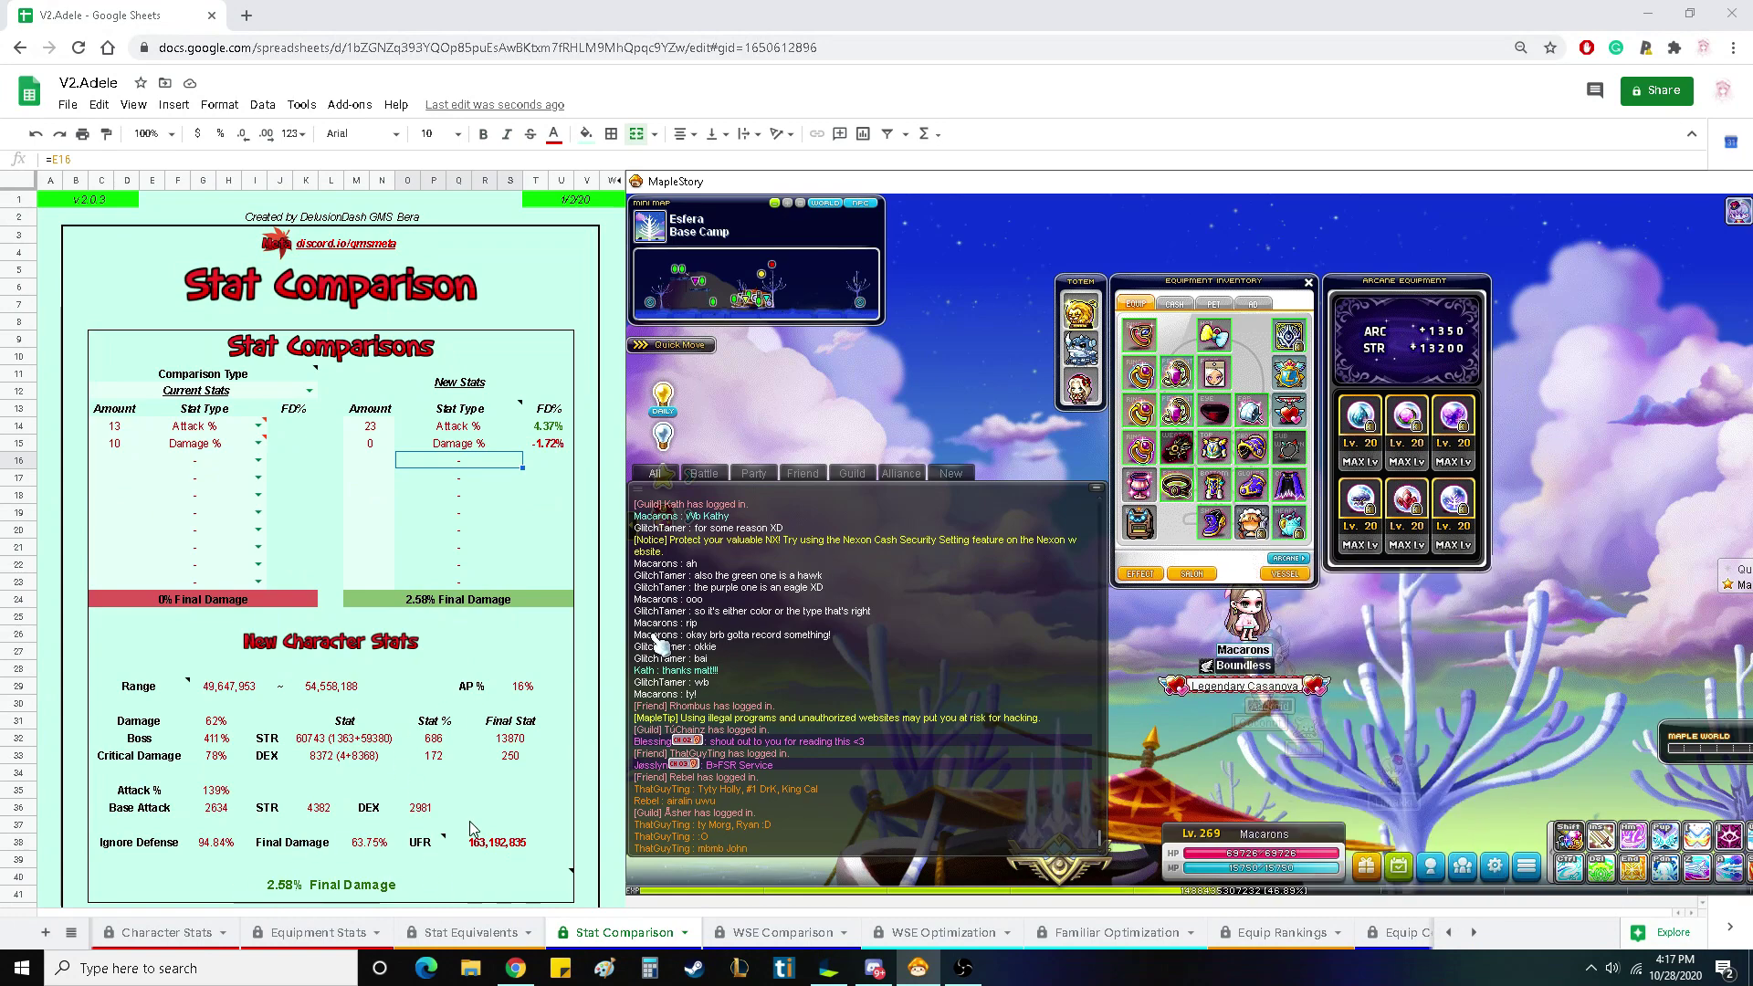
mouse_move(1299, 526)
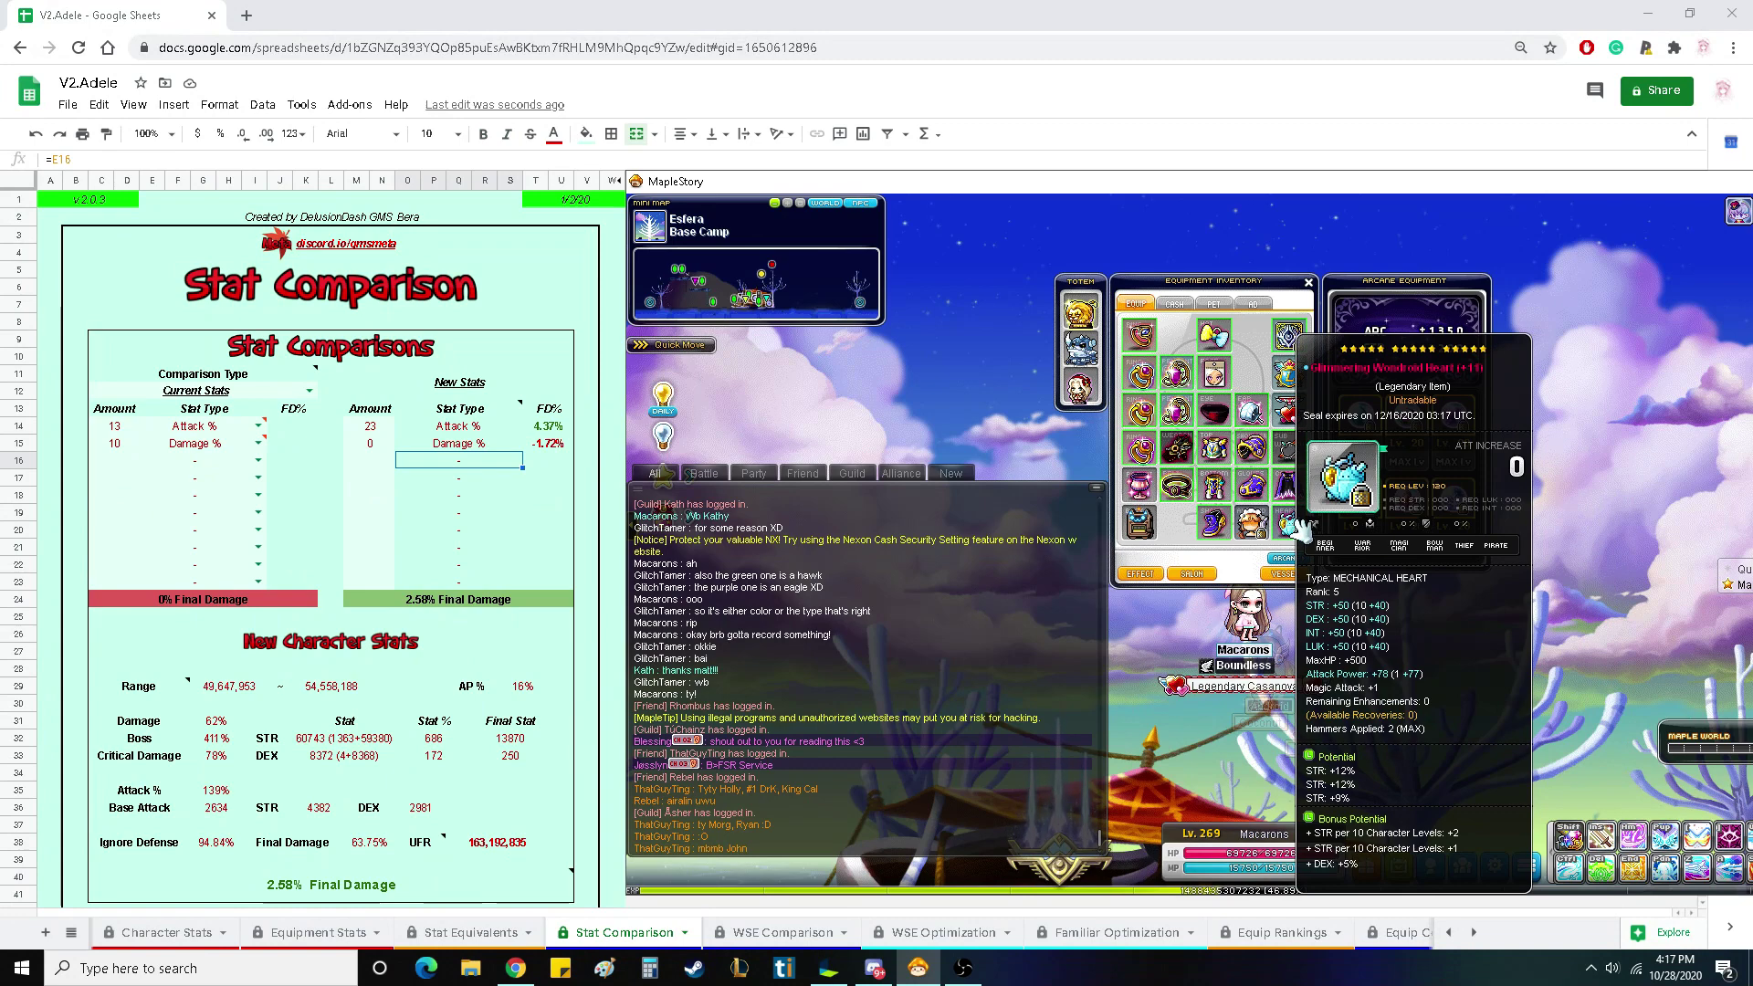
mouse_move(1277, 487)
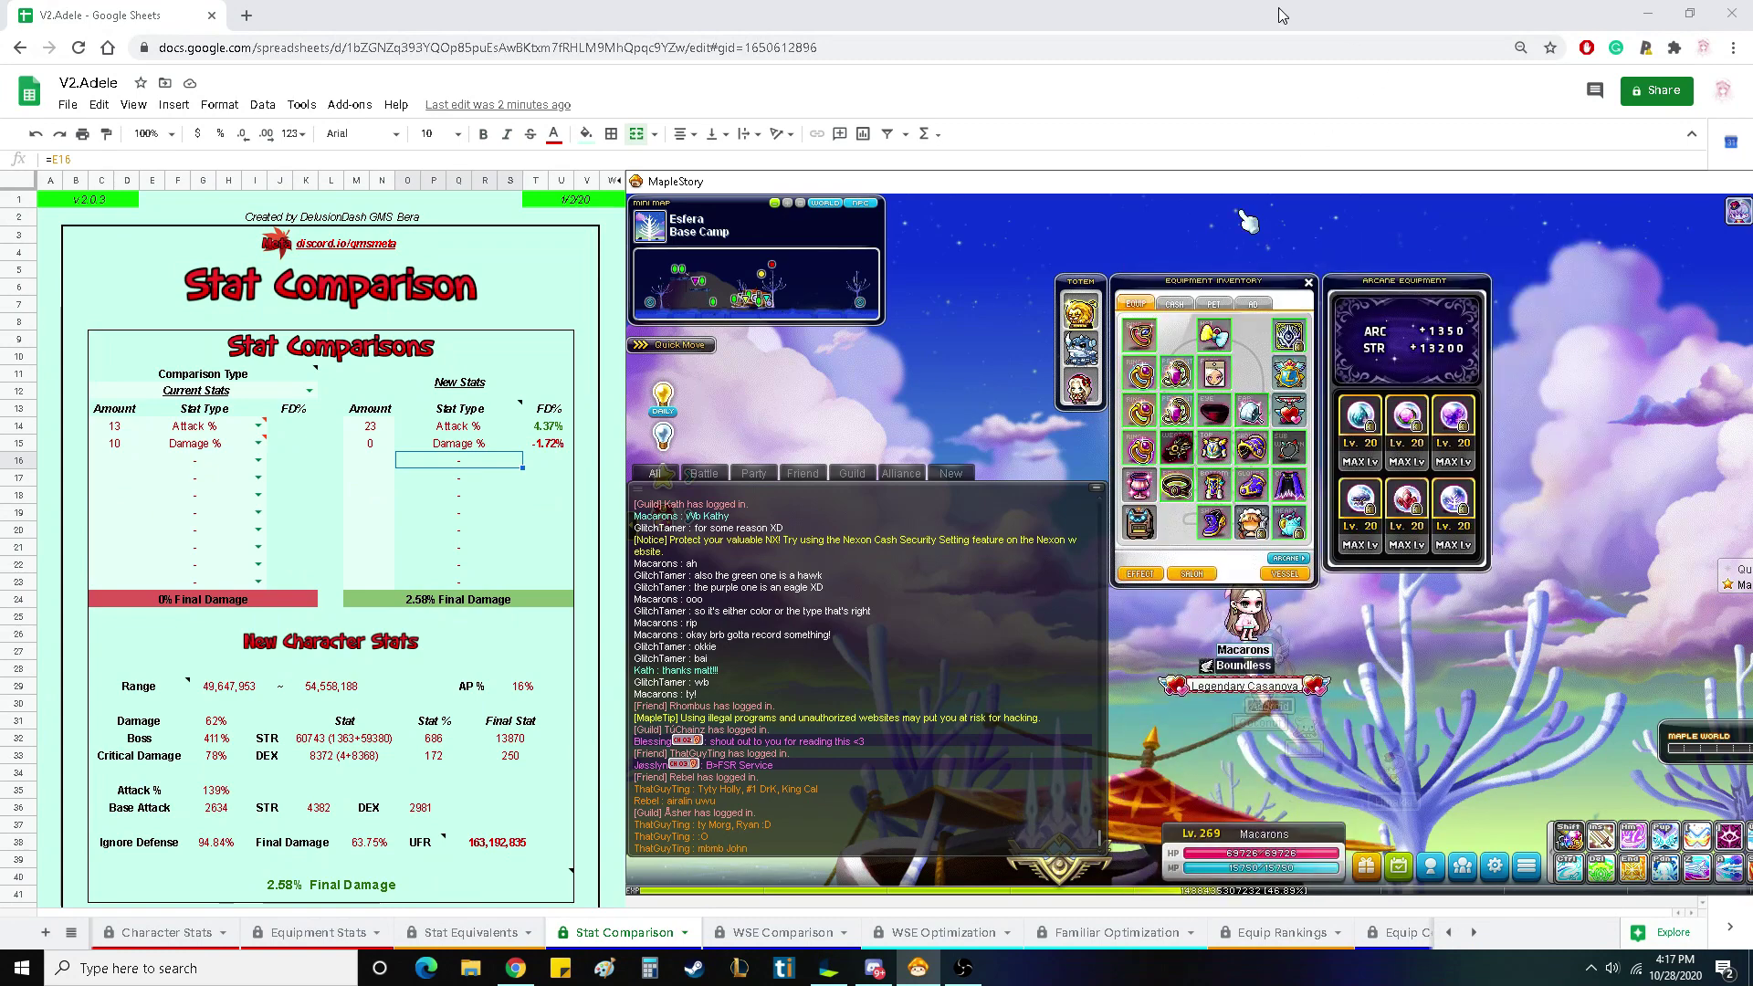
- Return to the spreadsheet and open the Hyper Stats sheet
left_click(1251, 130)
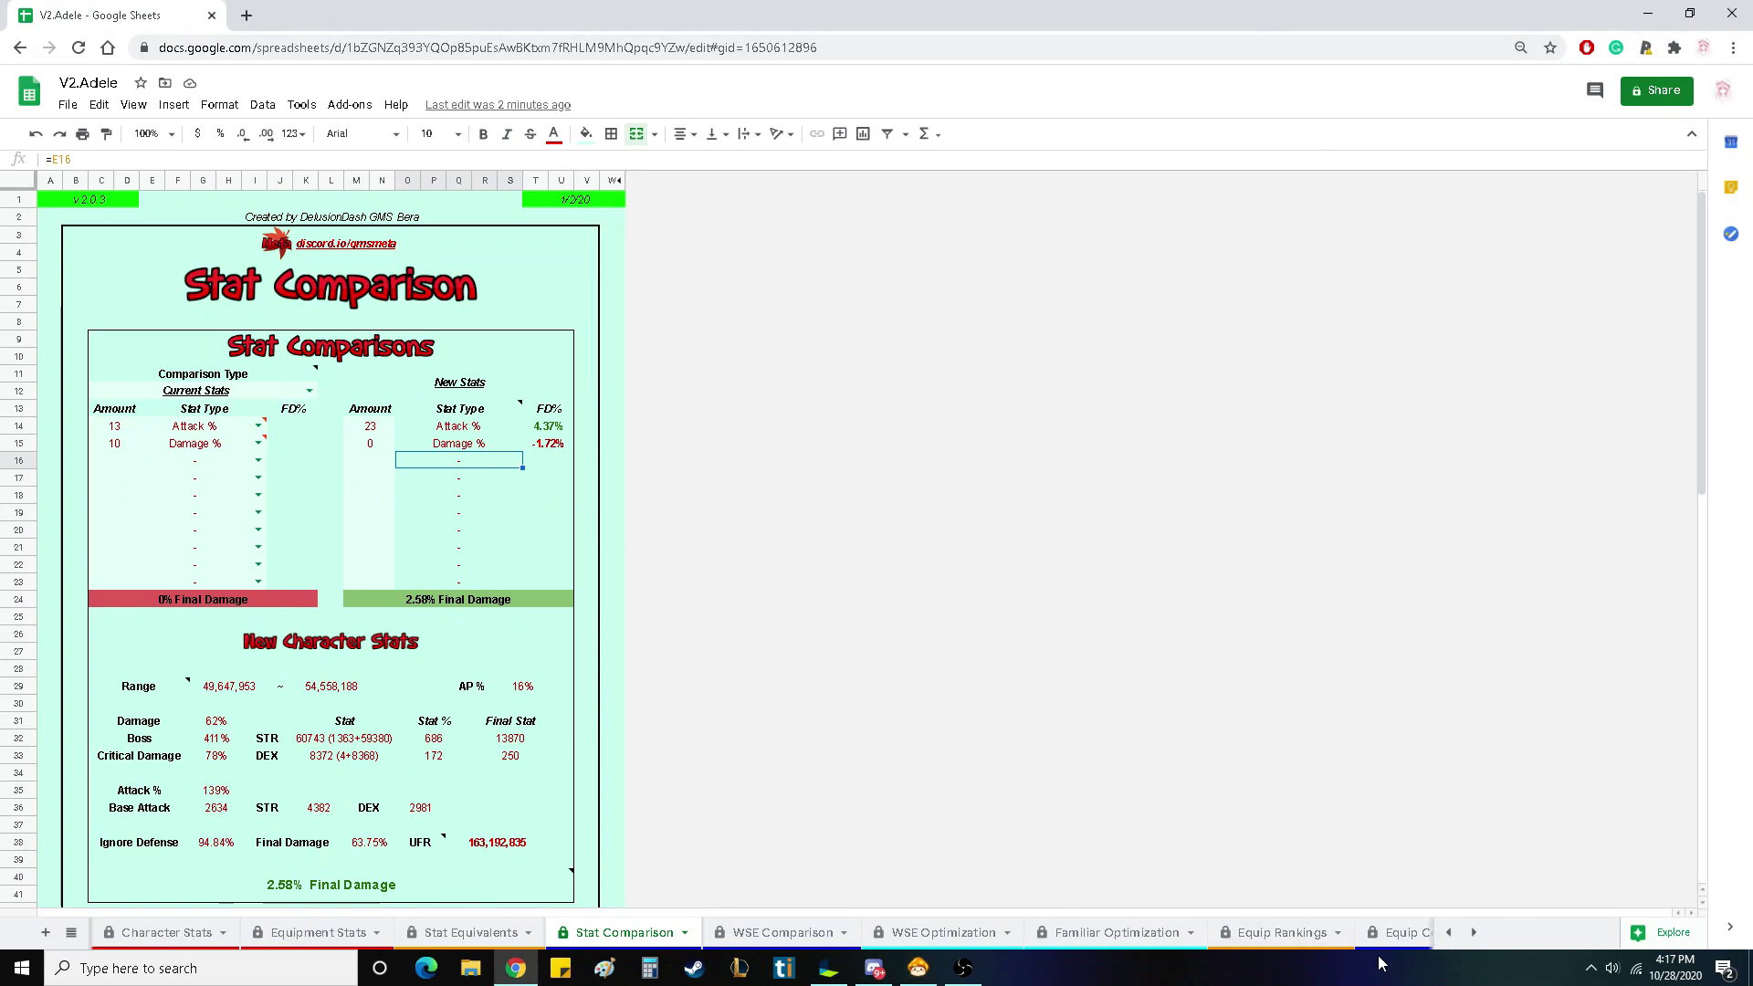
left_click(1471, 933)
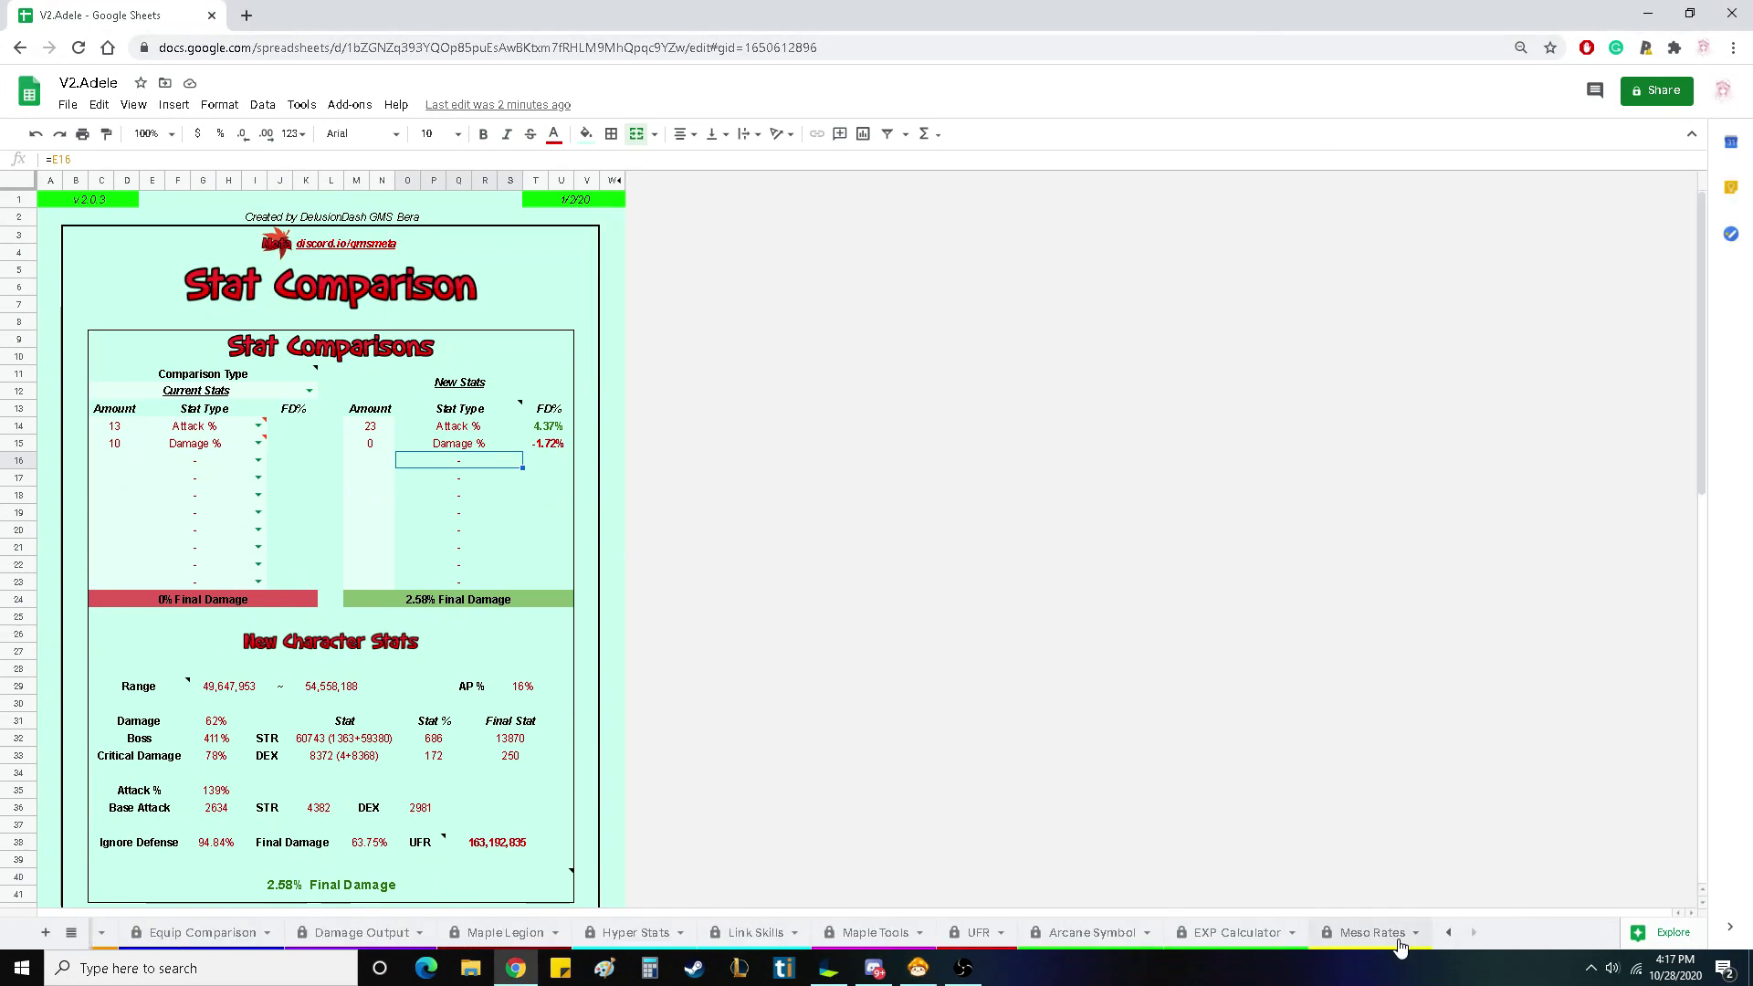
left_click(651, 933)
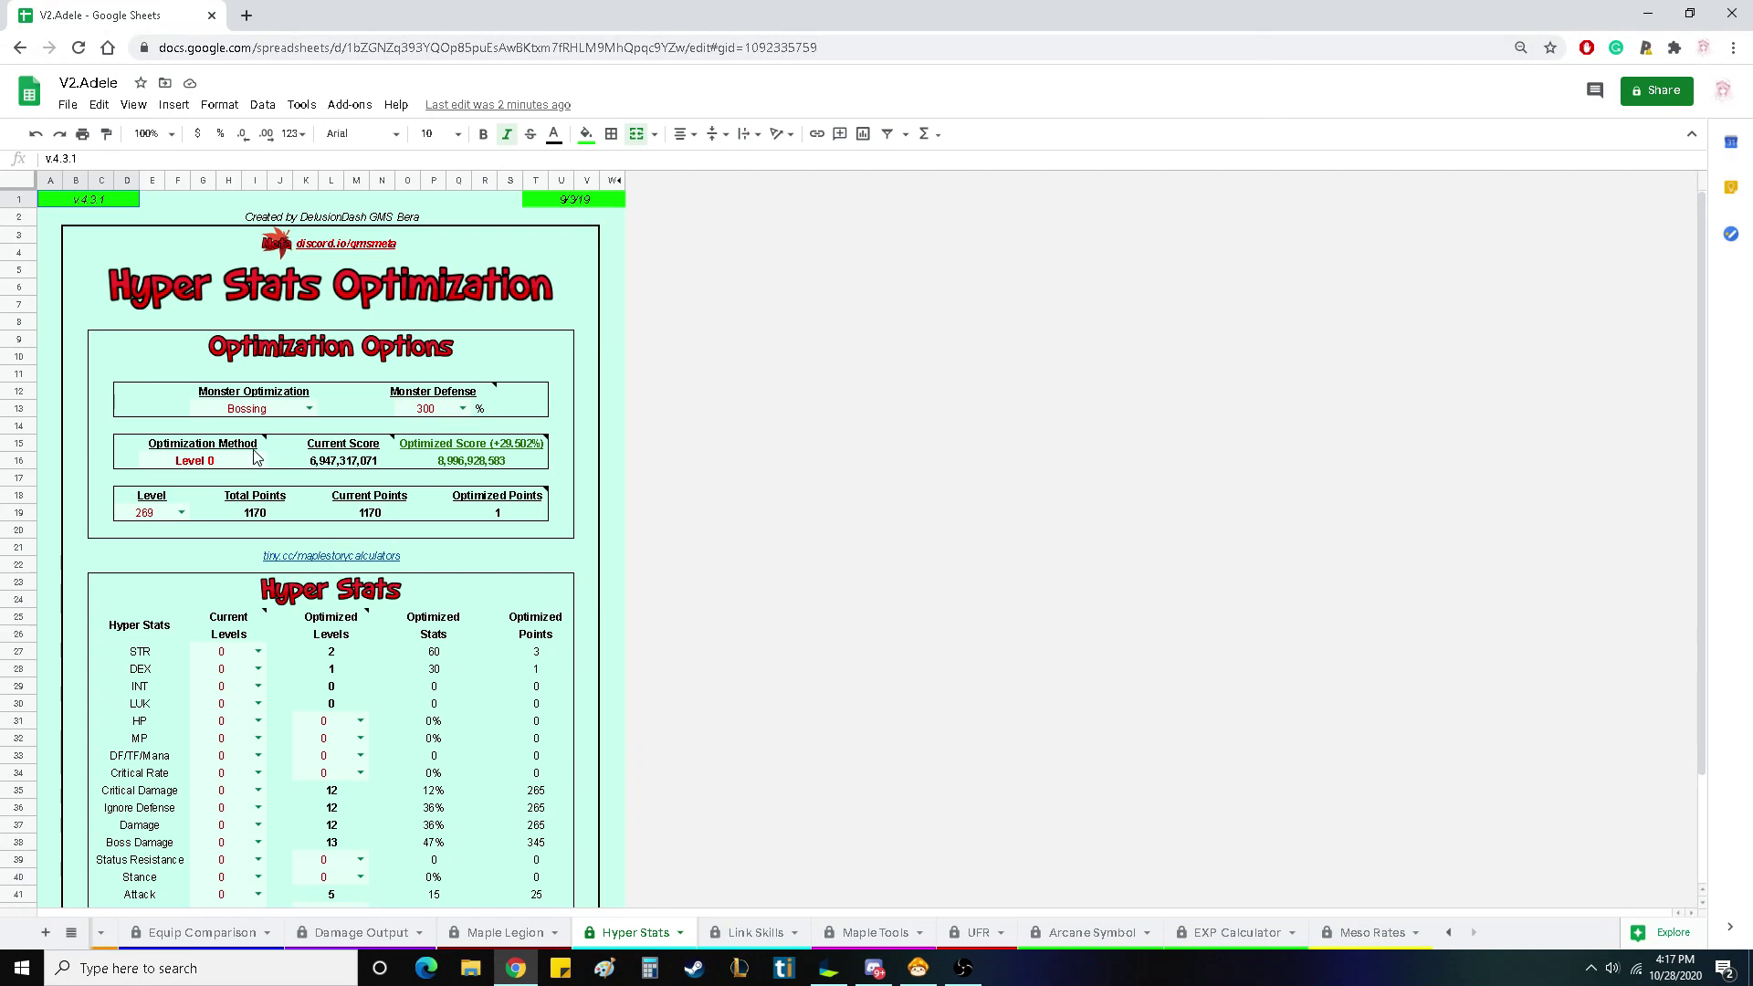
- Choose Bossing as the Monster Optimization and review the Optimization Method options, leaving Level 0 selected
mouse_move(264, 469)
left_click(310, 410)
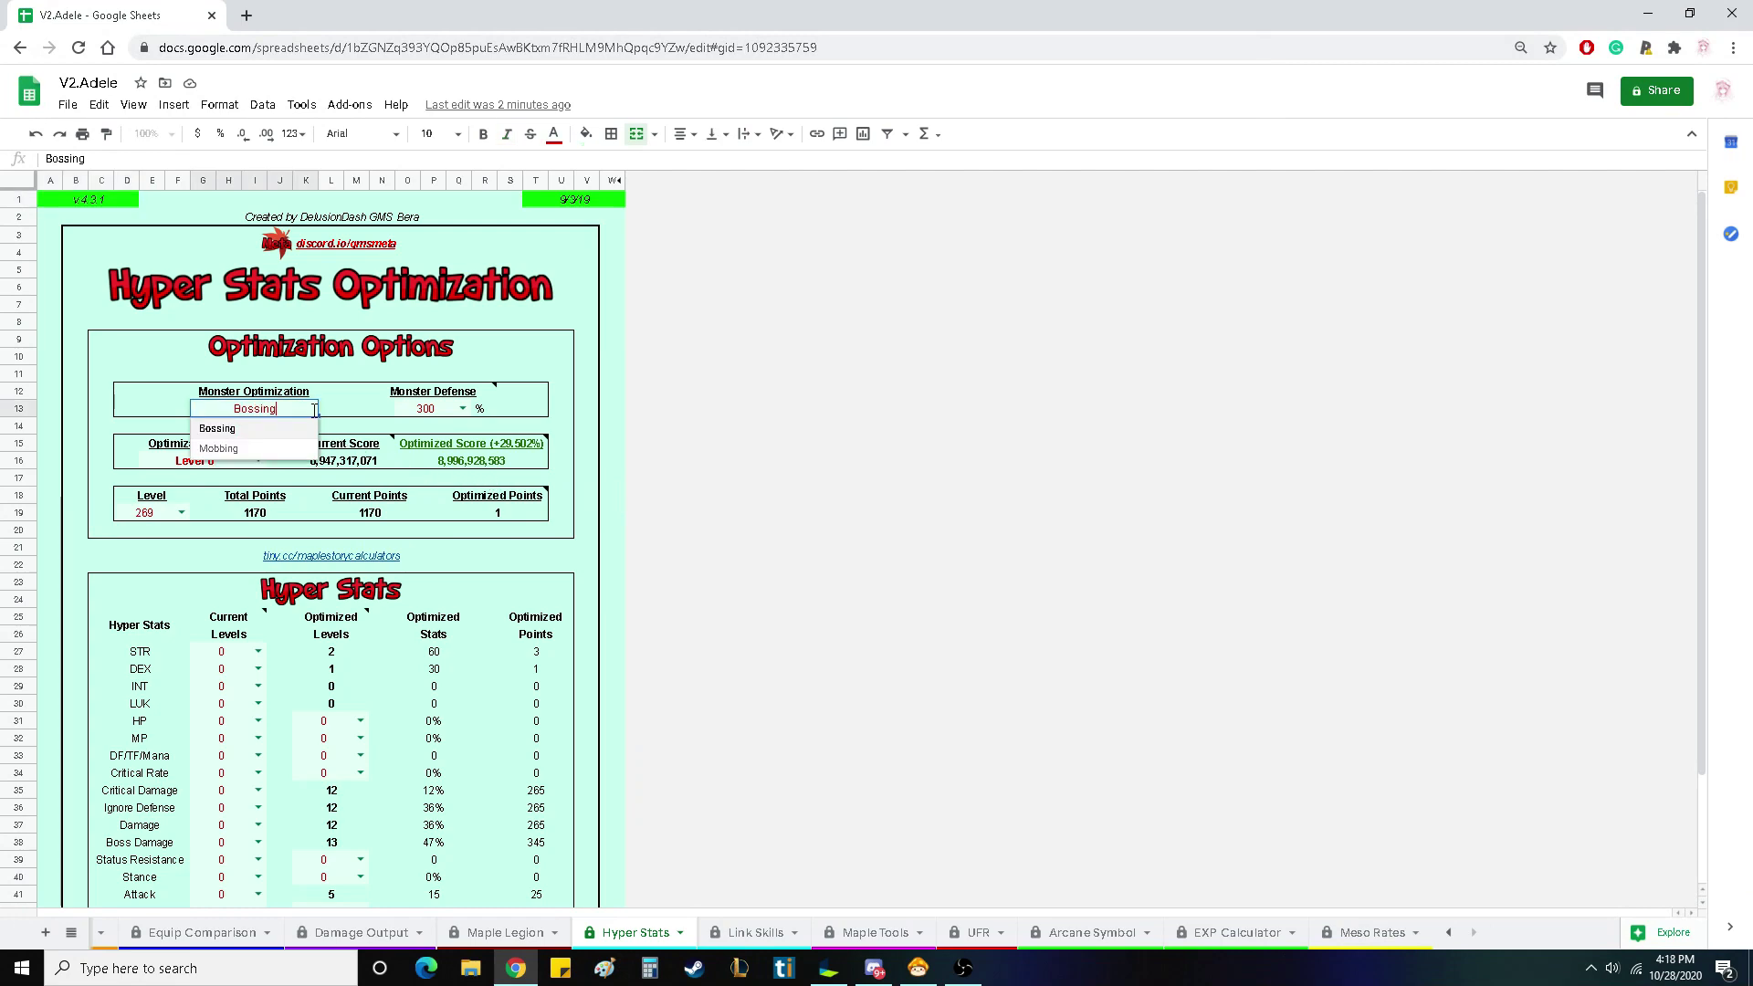
left_click(255, 436)
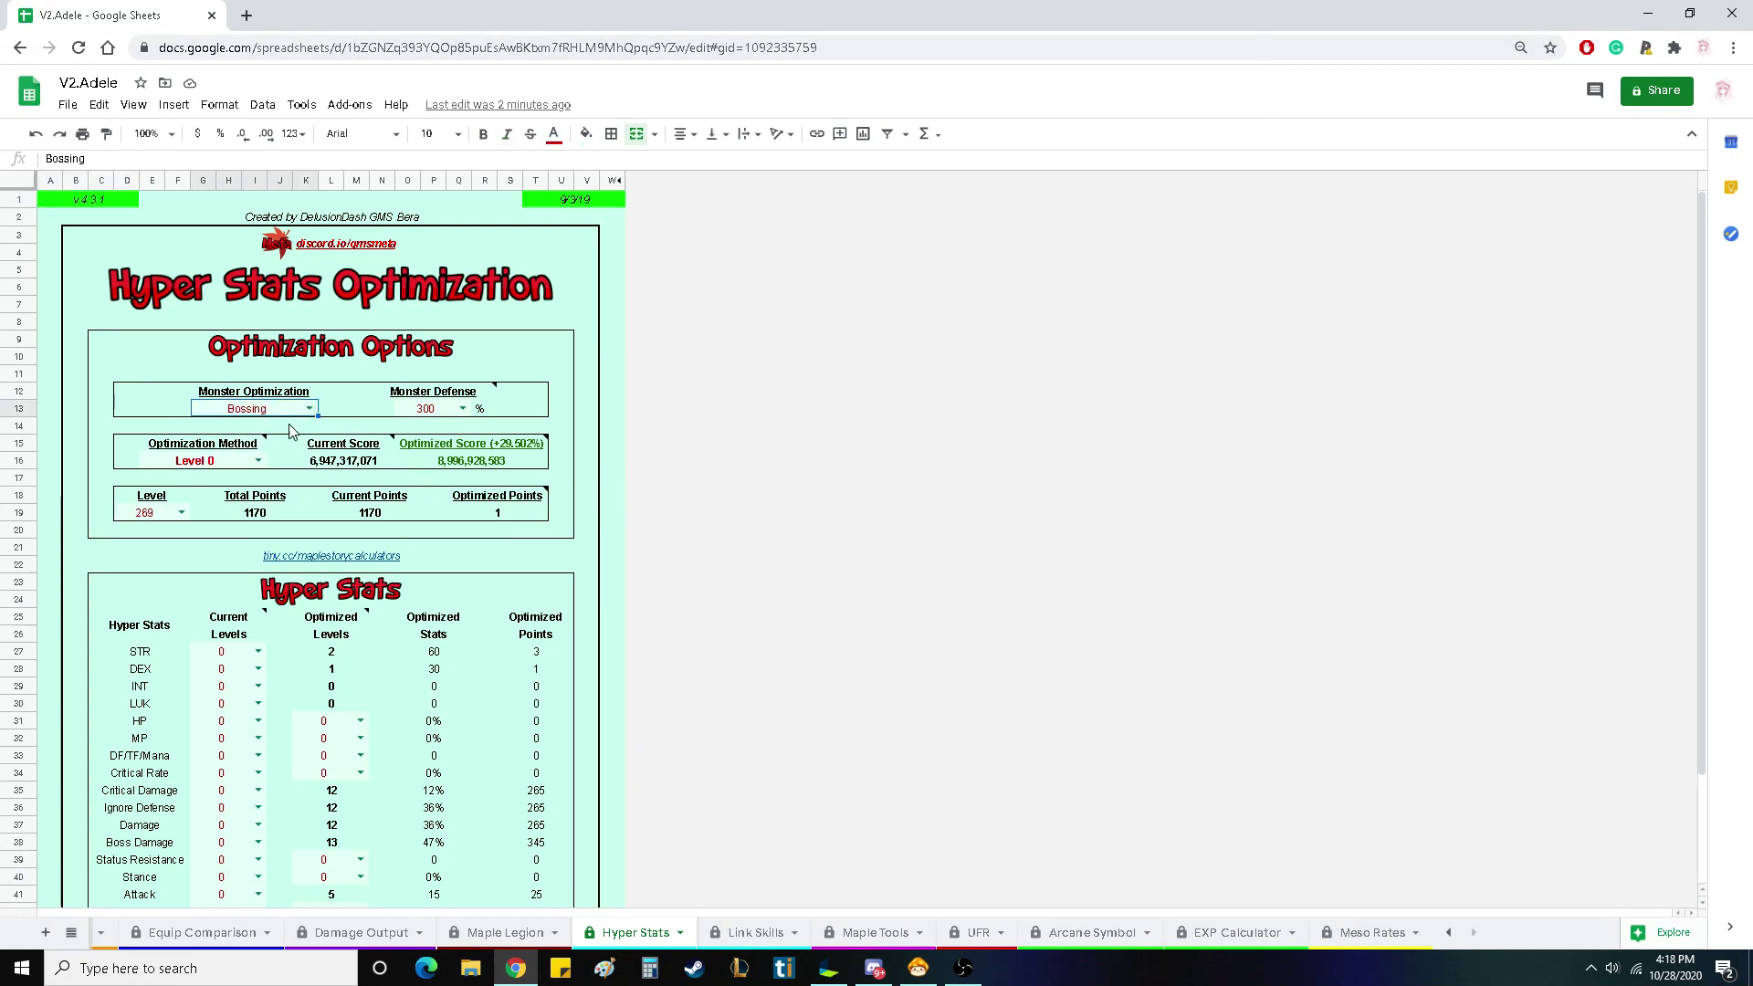
left_click(255, 459)
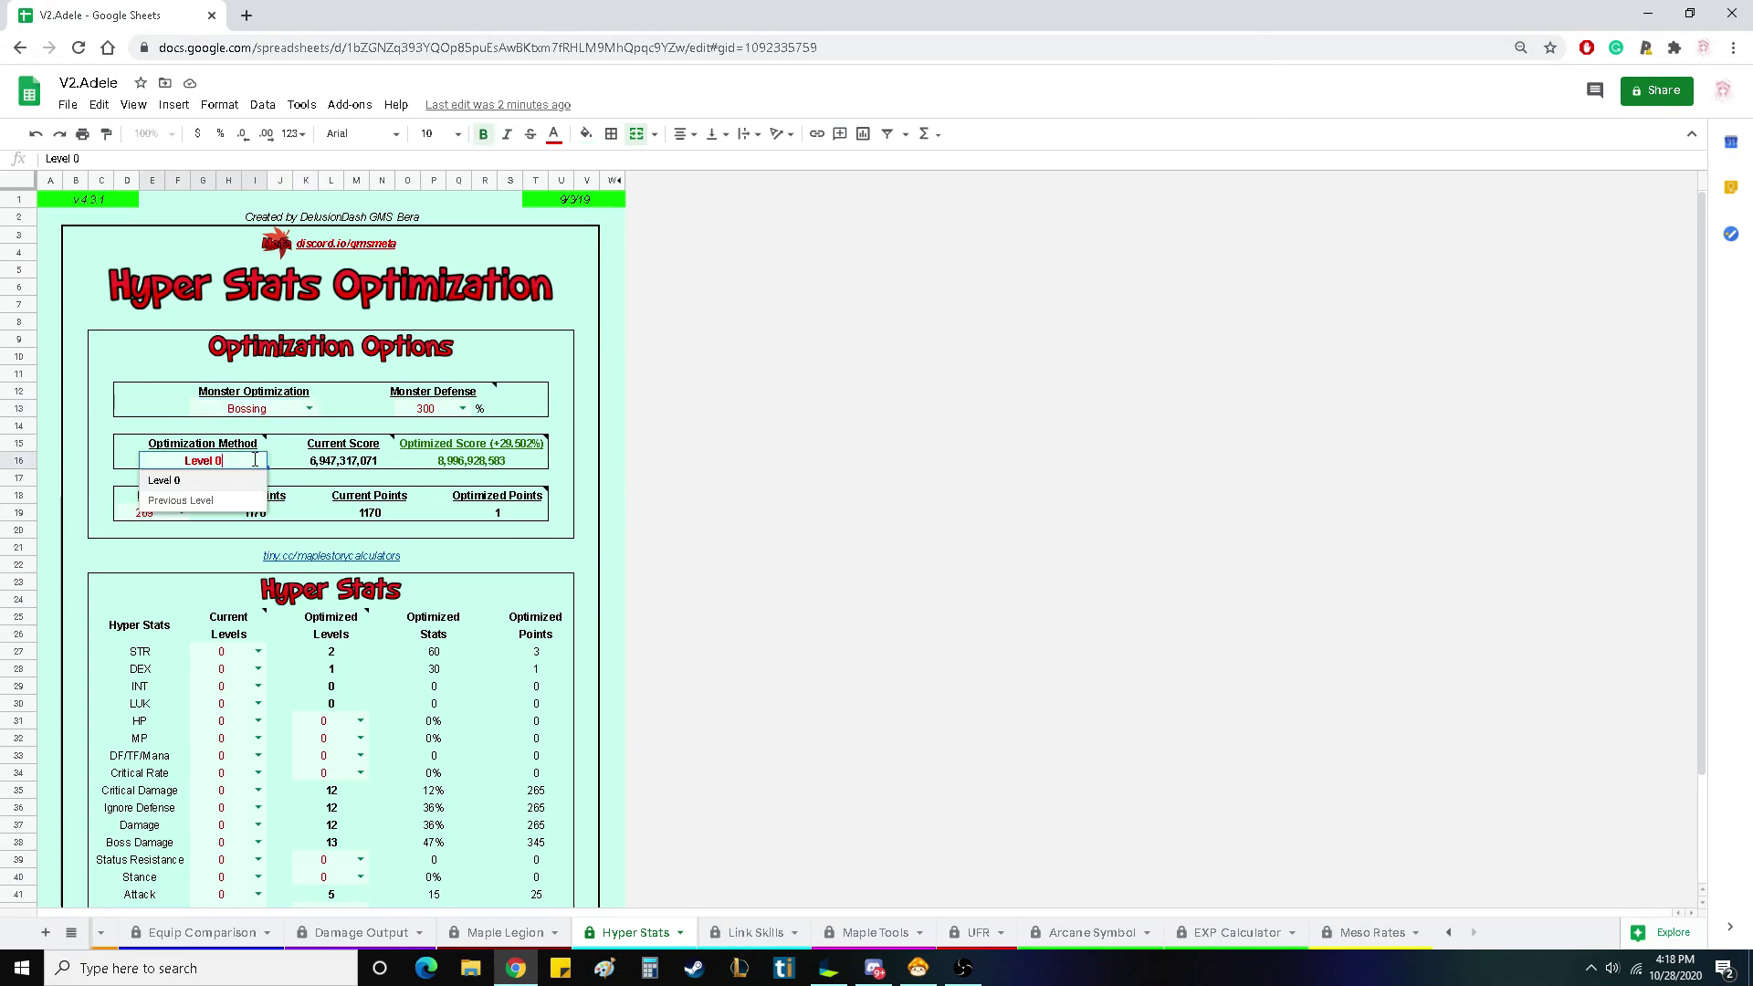
left_click(290, 466)
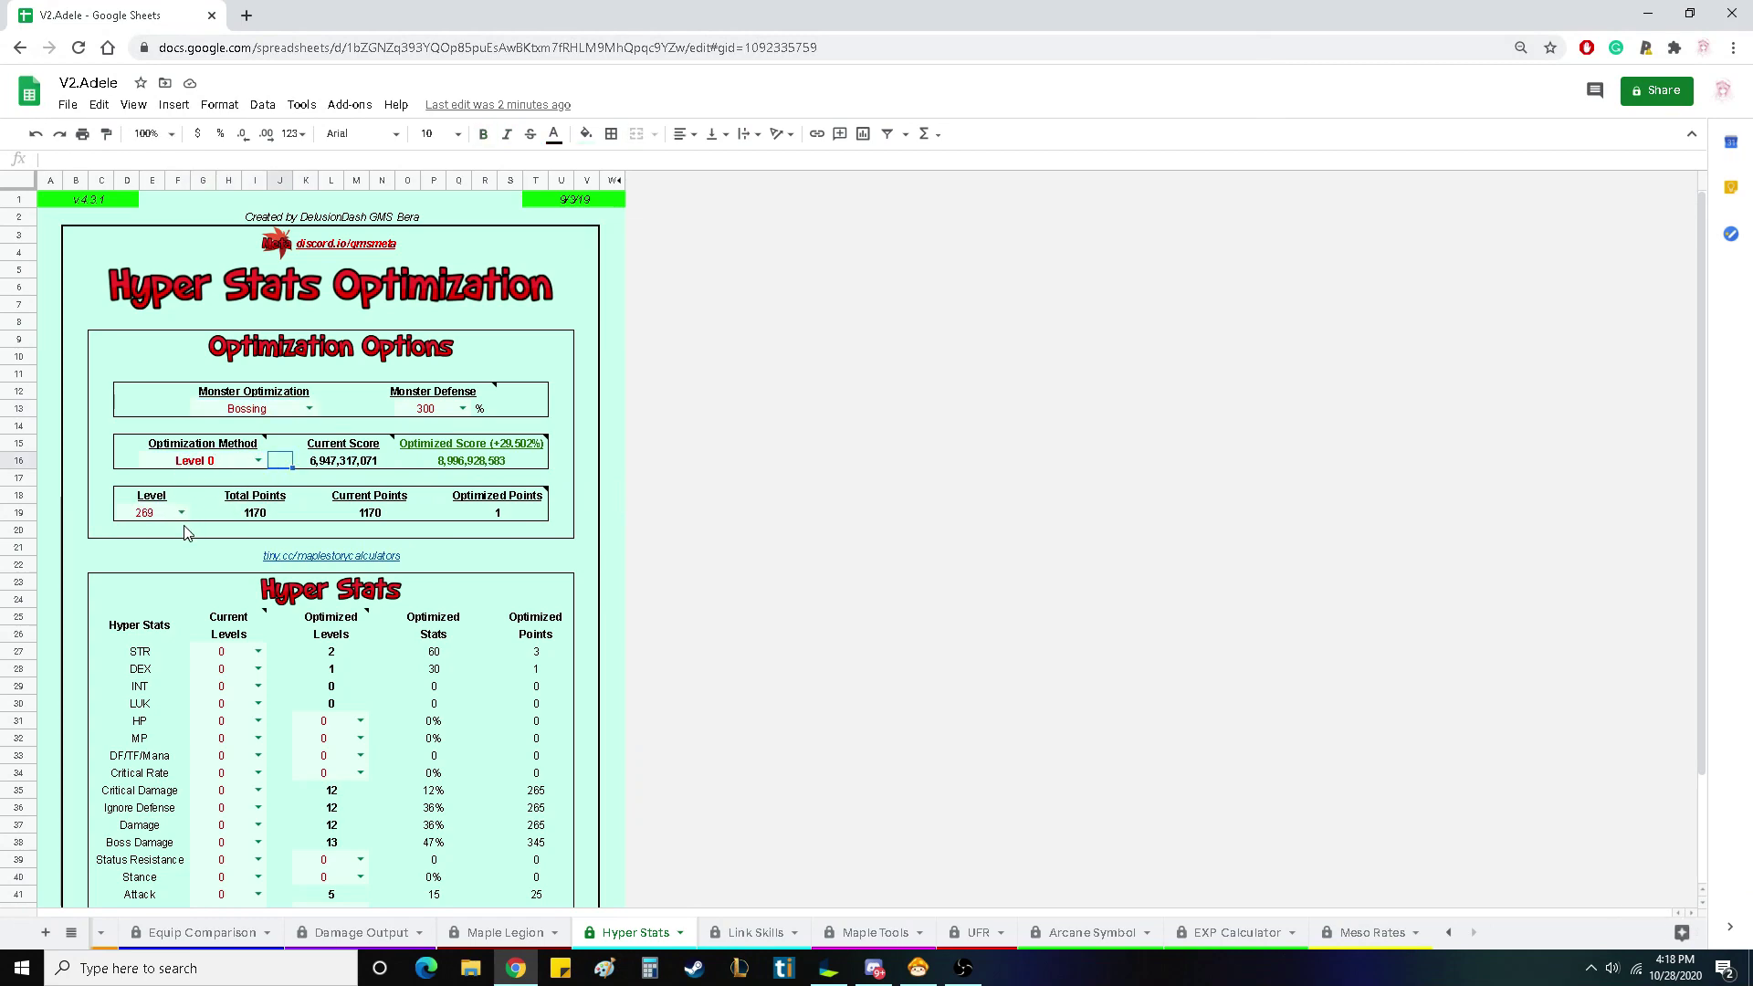
- Switch to MapleStory and bring up the character stats to read the current Hyper Stat levels
scroll(322, 538, "down", 3)
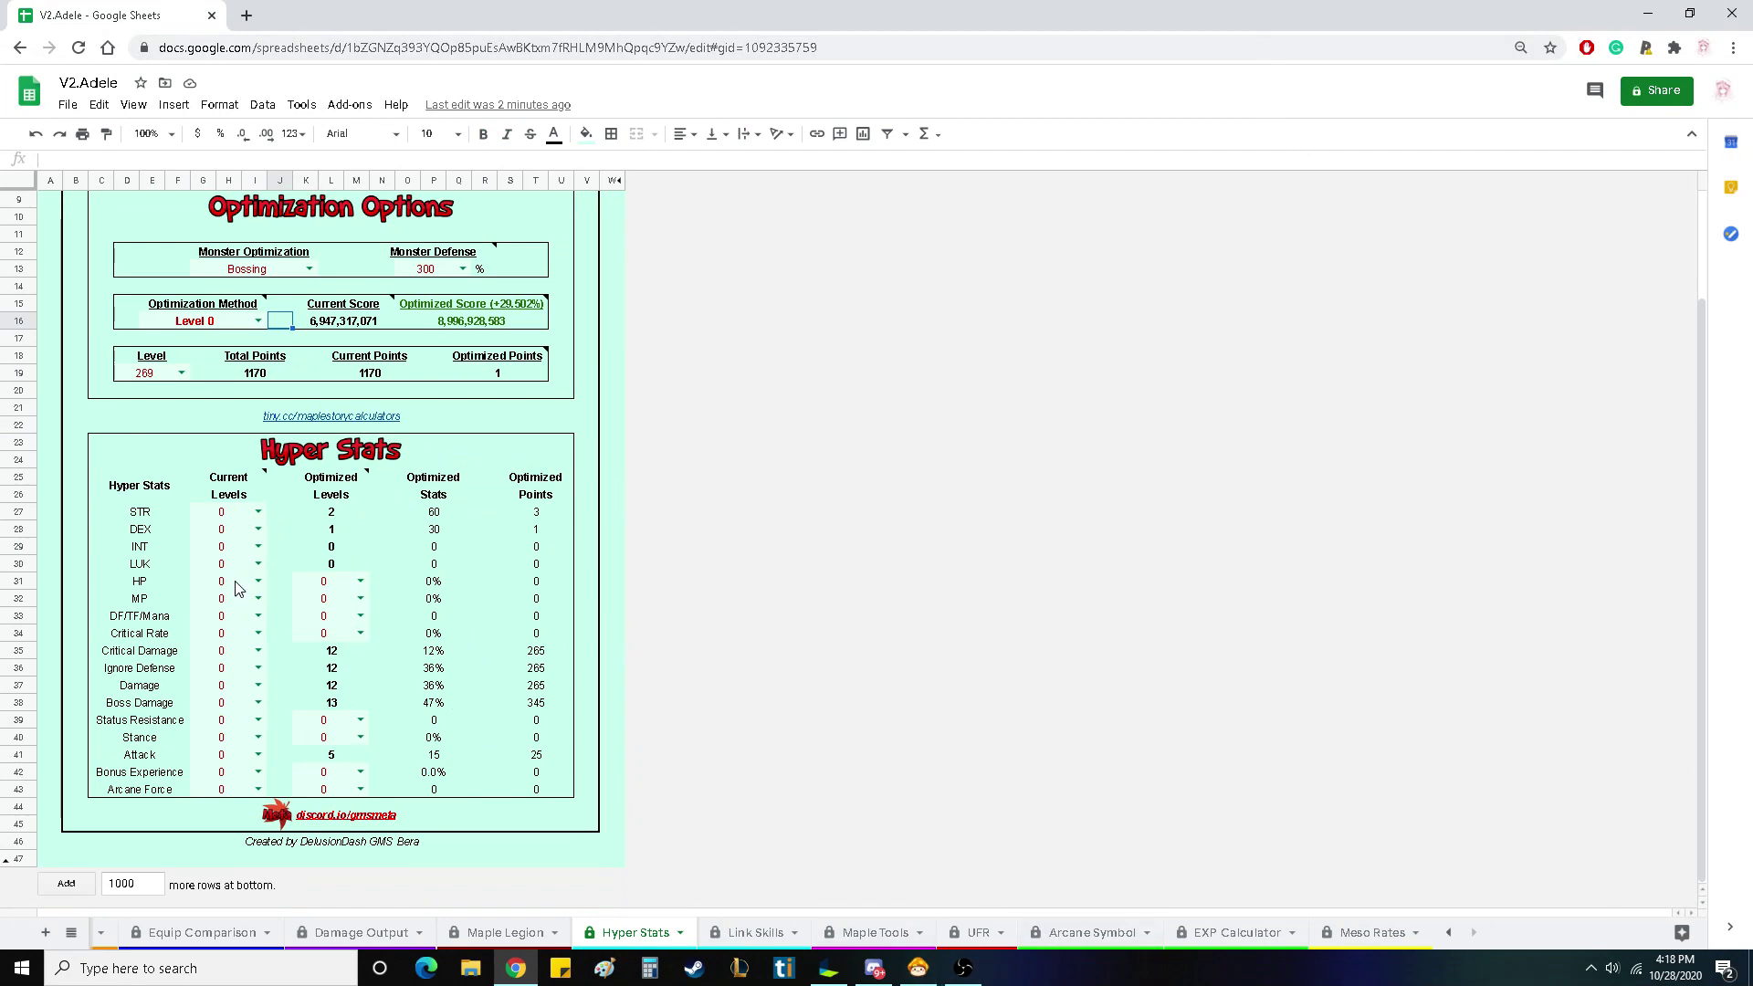
left_click(918, 968)
key("s")
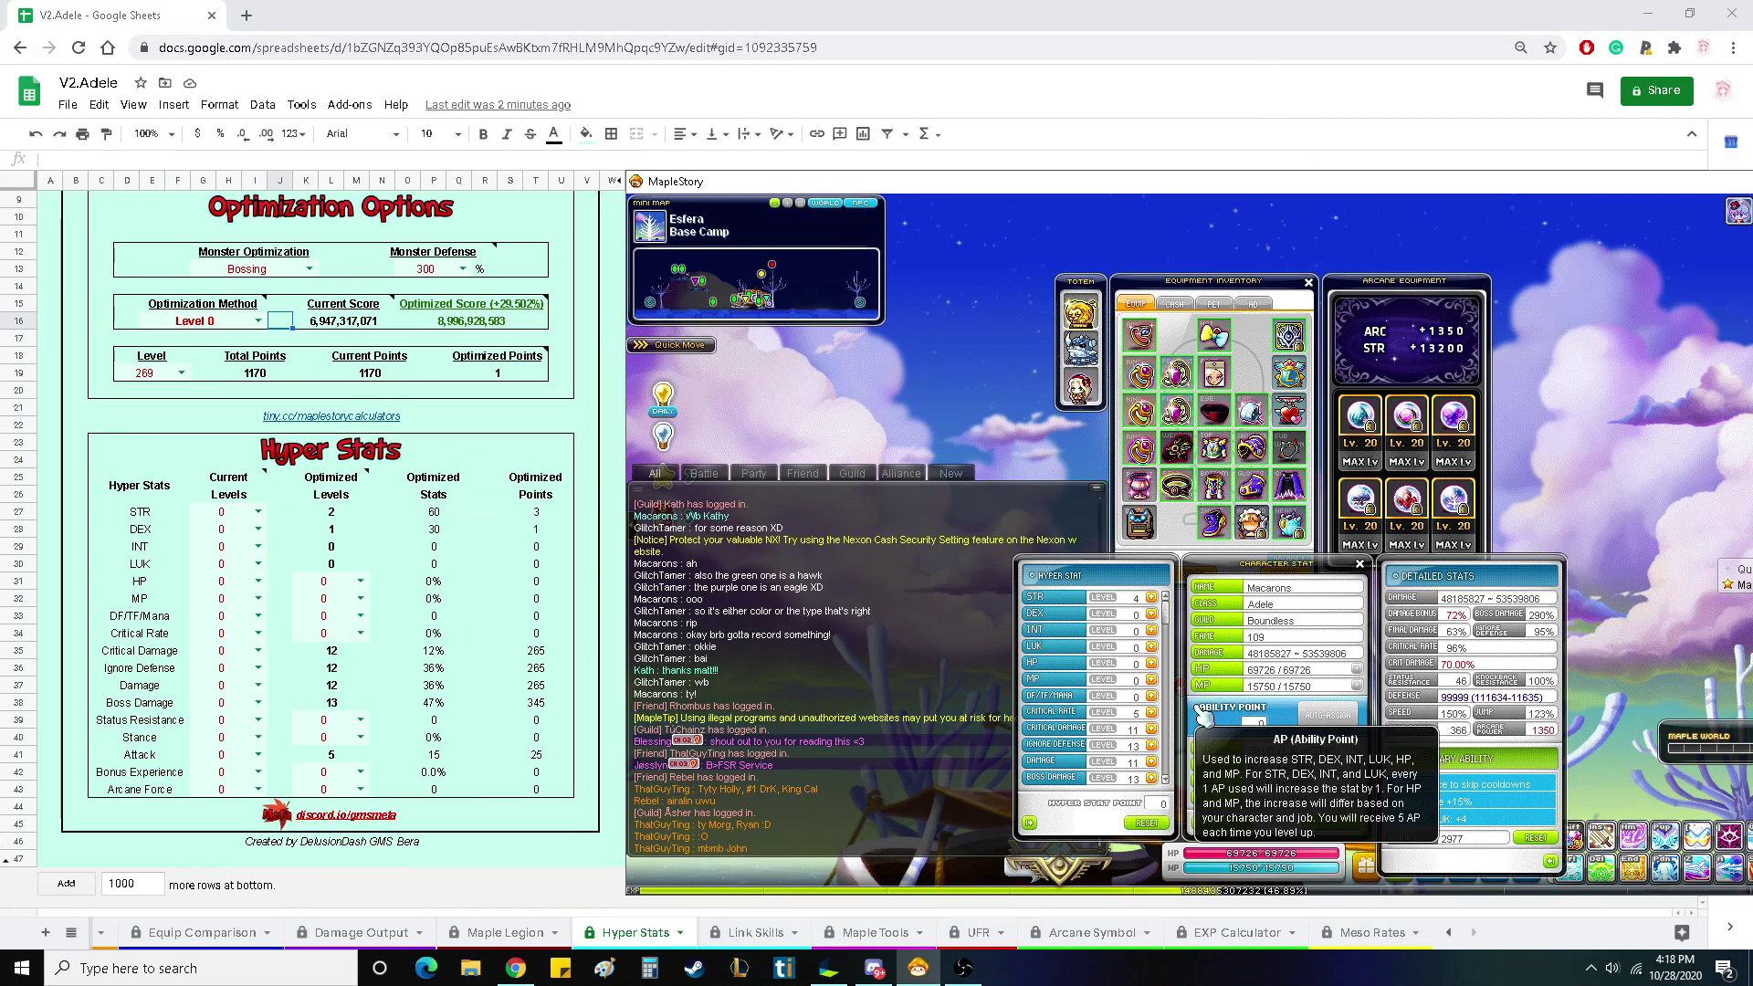
- In the Hyper Stats sheet, set the current levels to 4 for STR, 5 for Critical Rate and 11 for Critical Damage
left_click(258, 512)
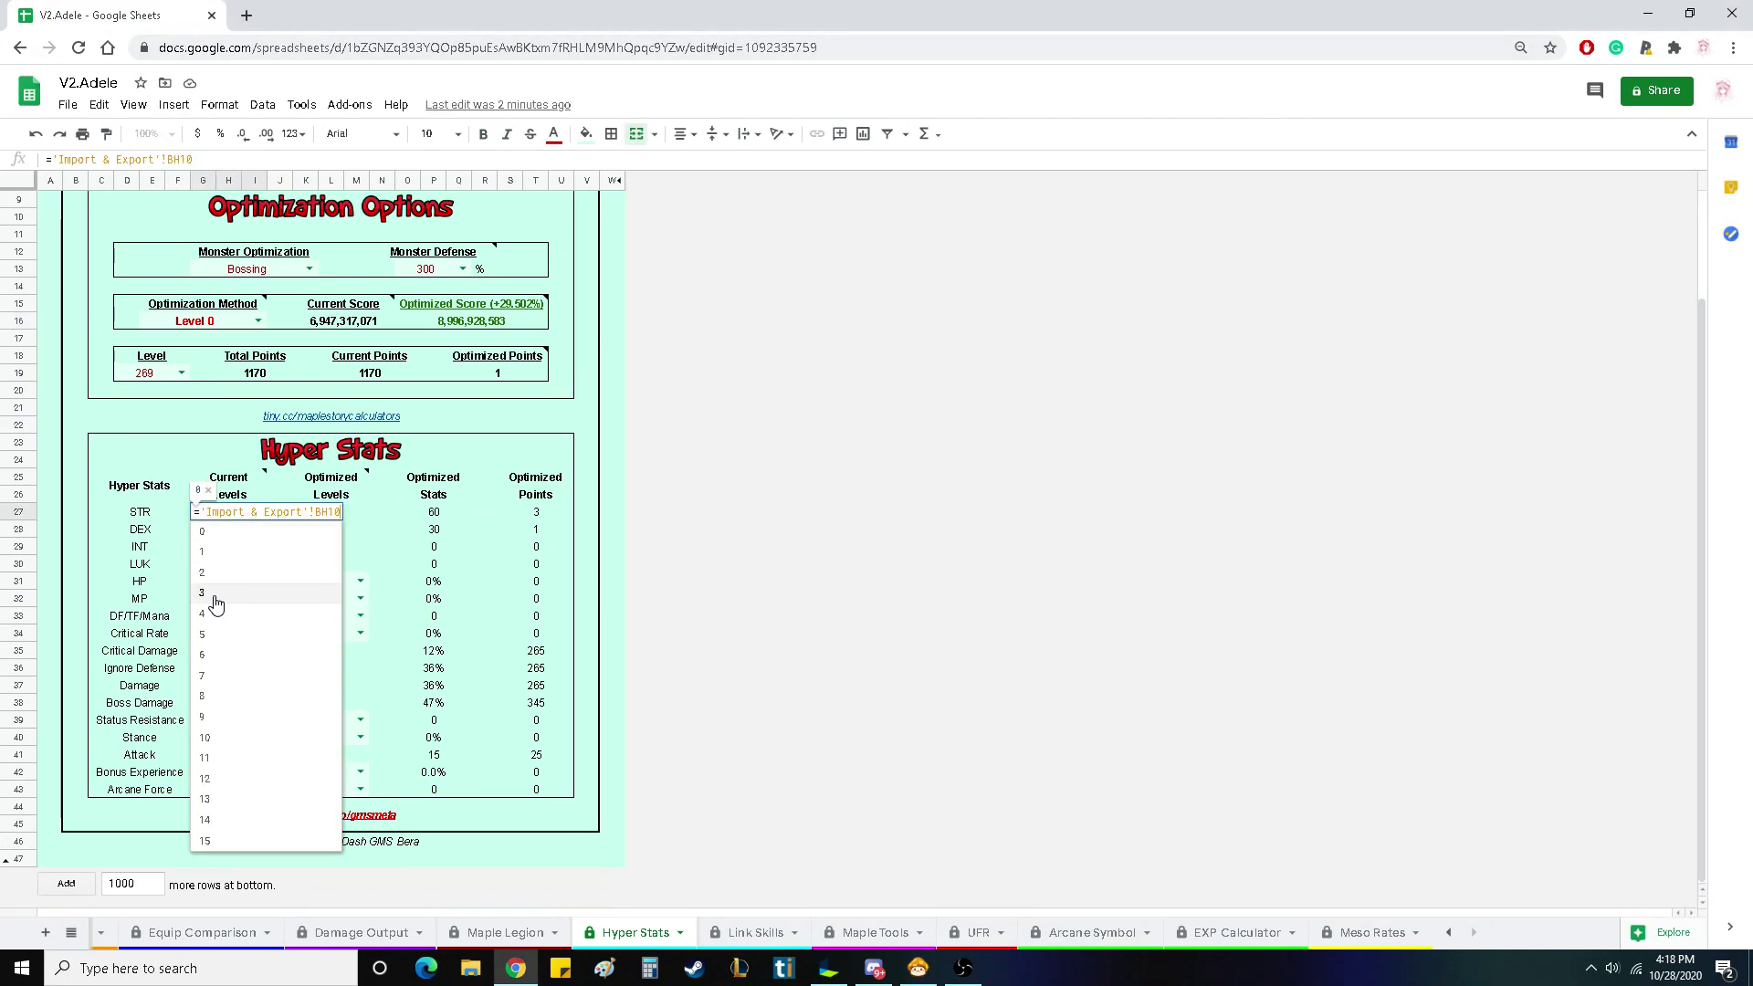
left_click(211, 614)
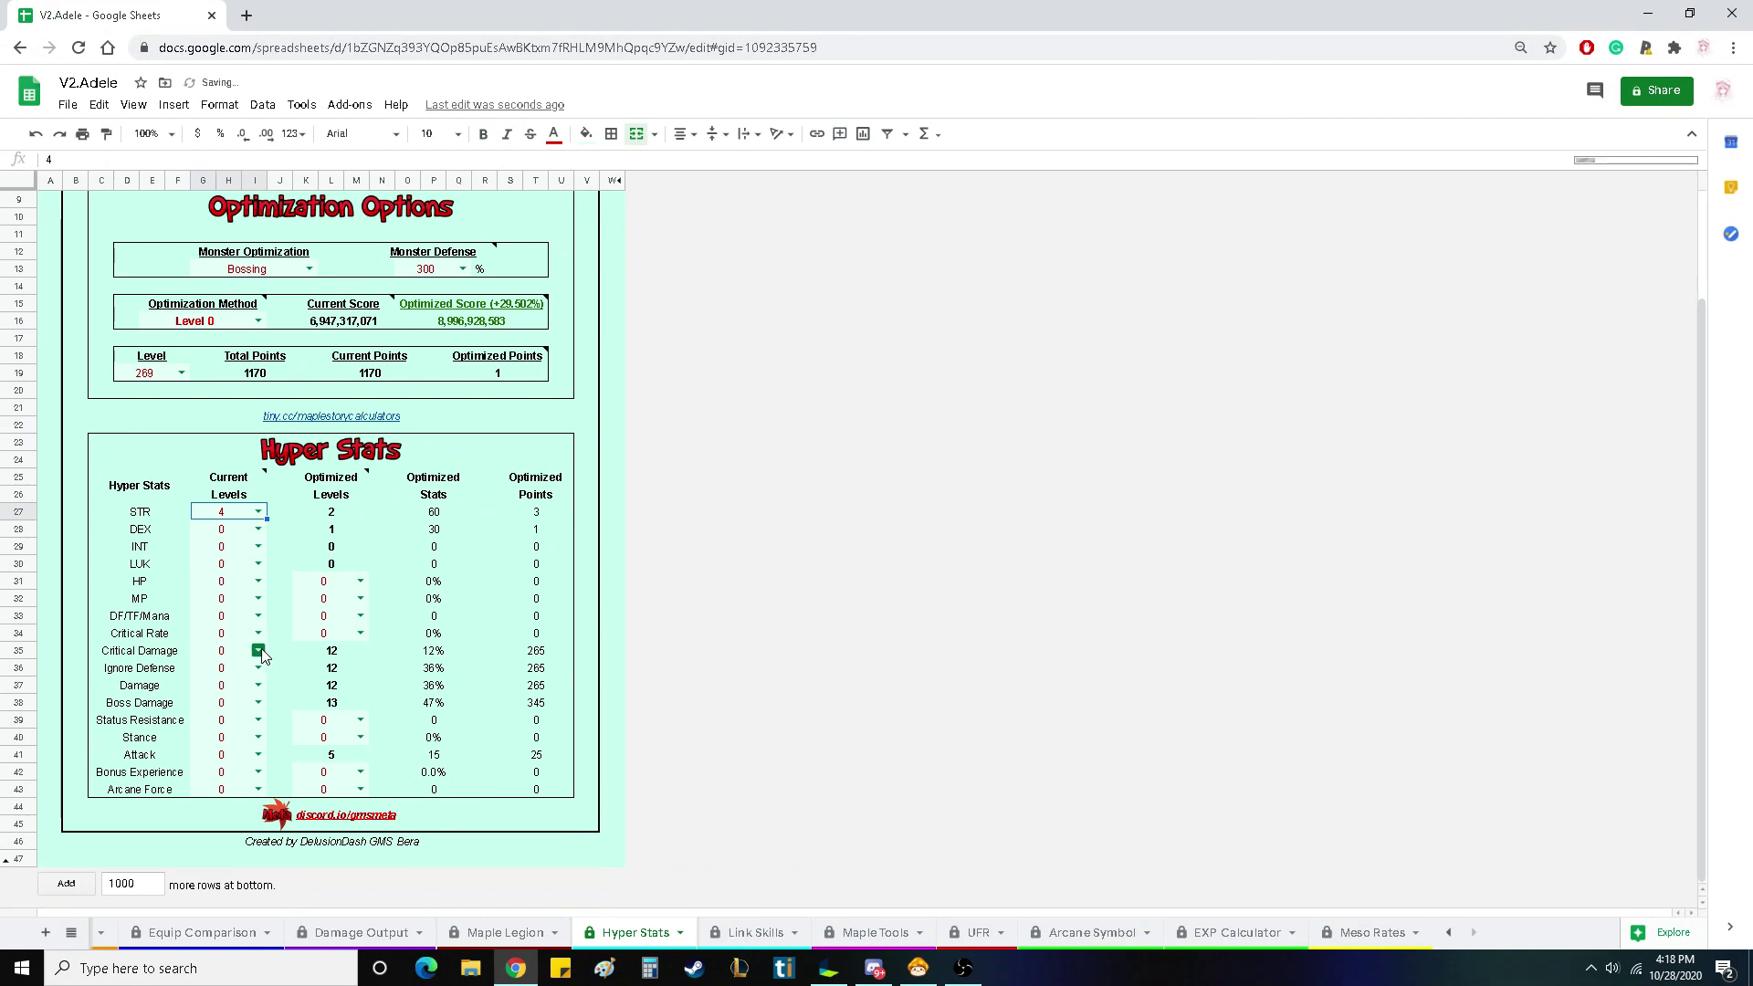
left_click(259, 633)
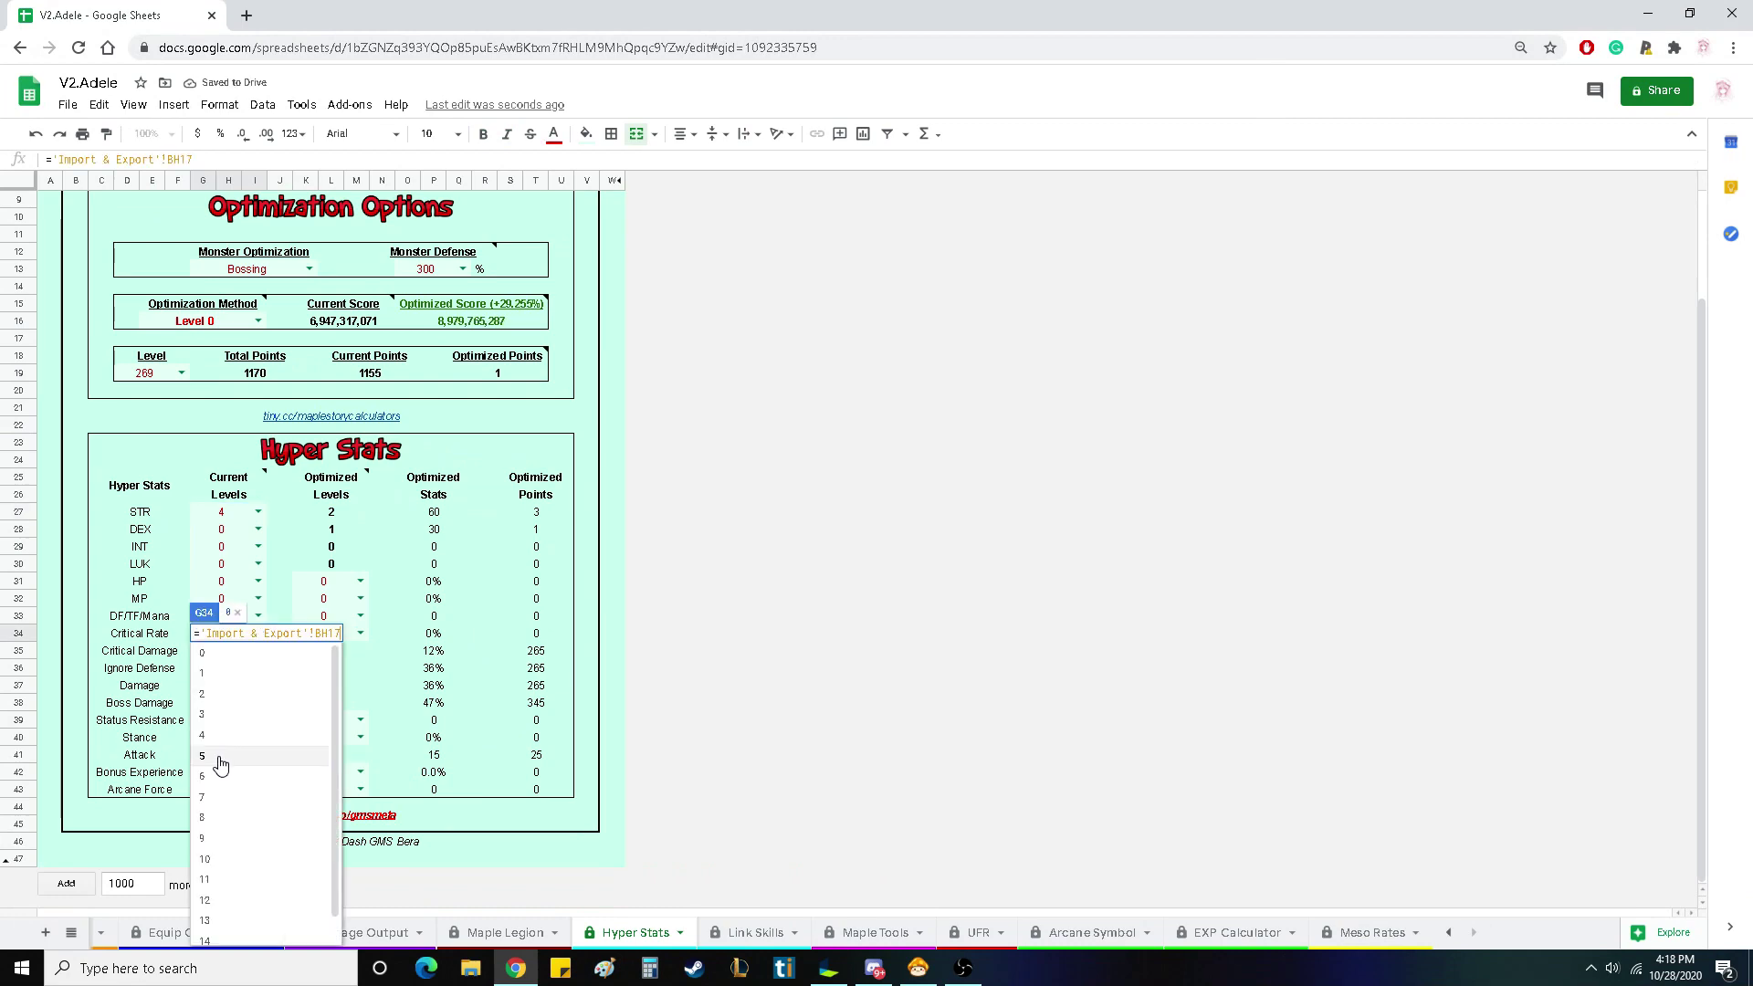
left_click(222, 756)
left_click(259, 650)
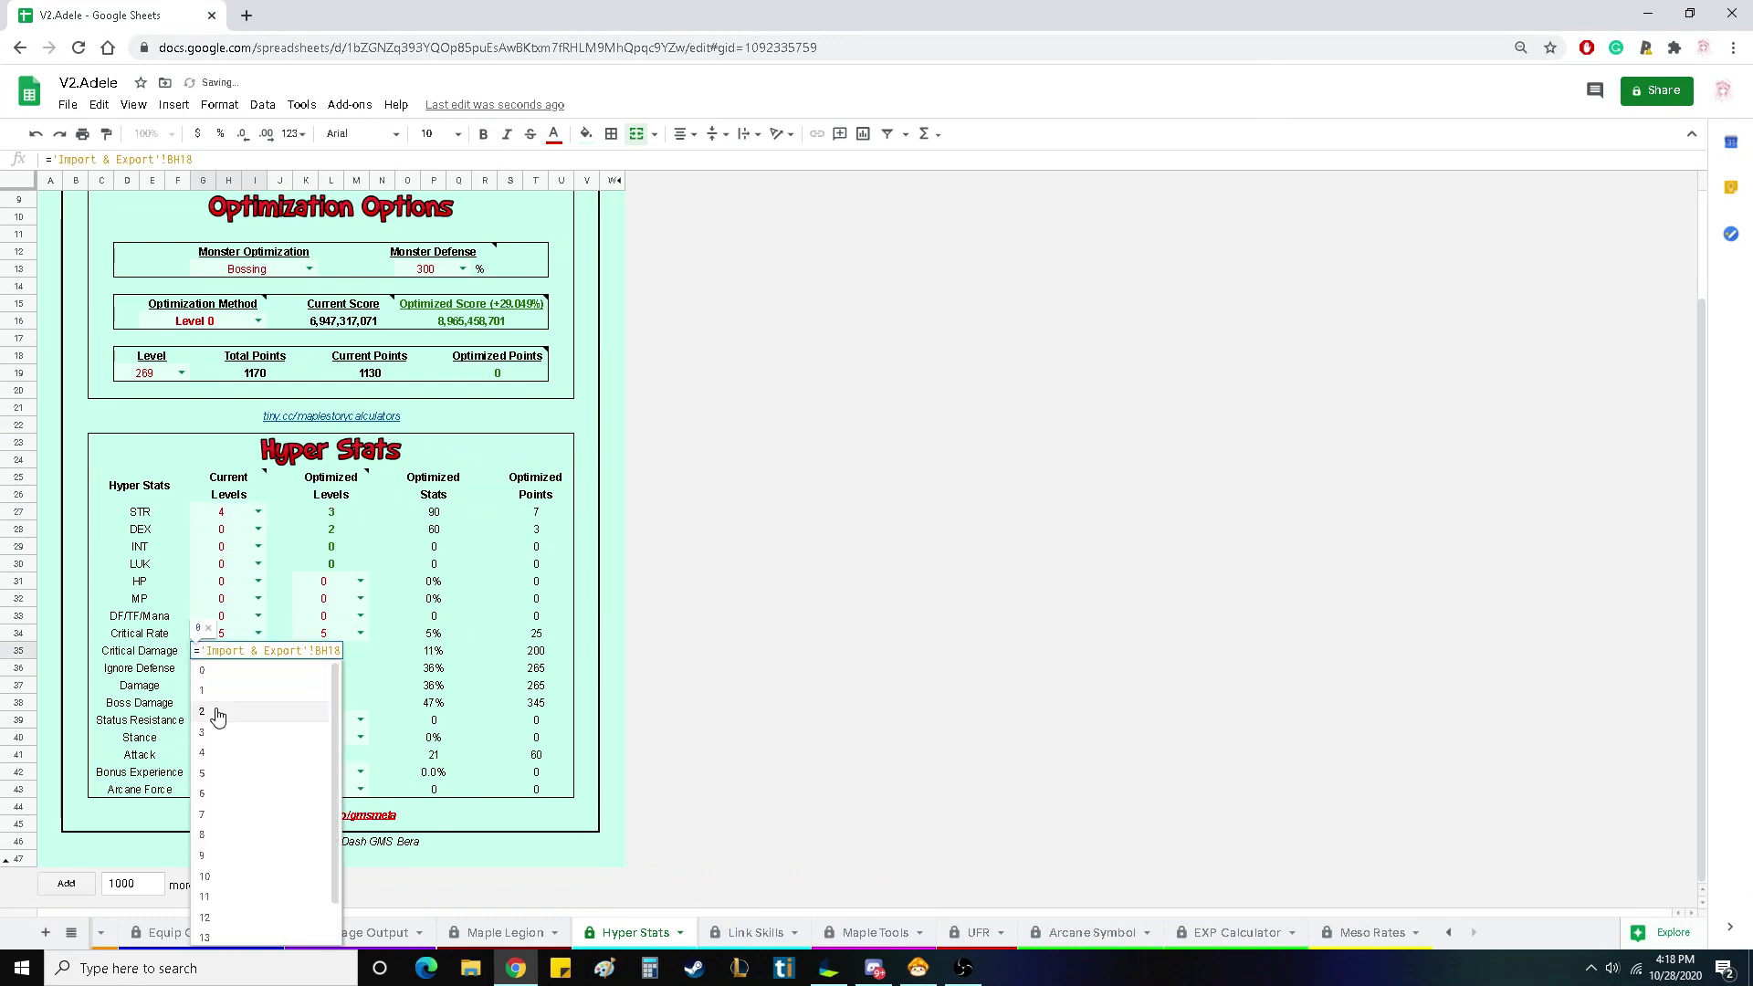
left_click(227, 880)
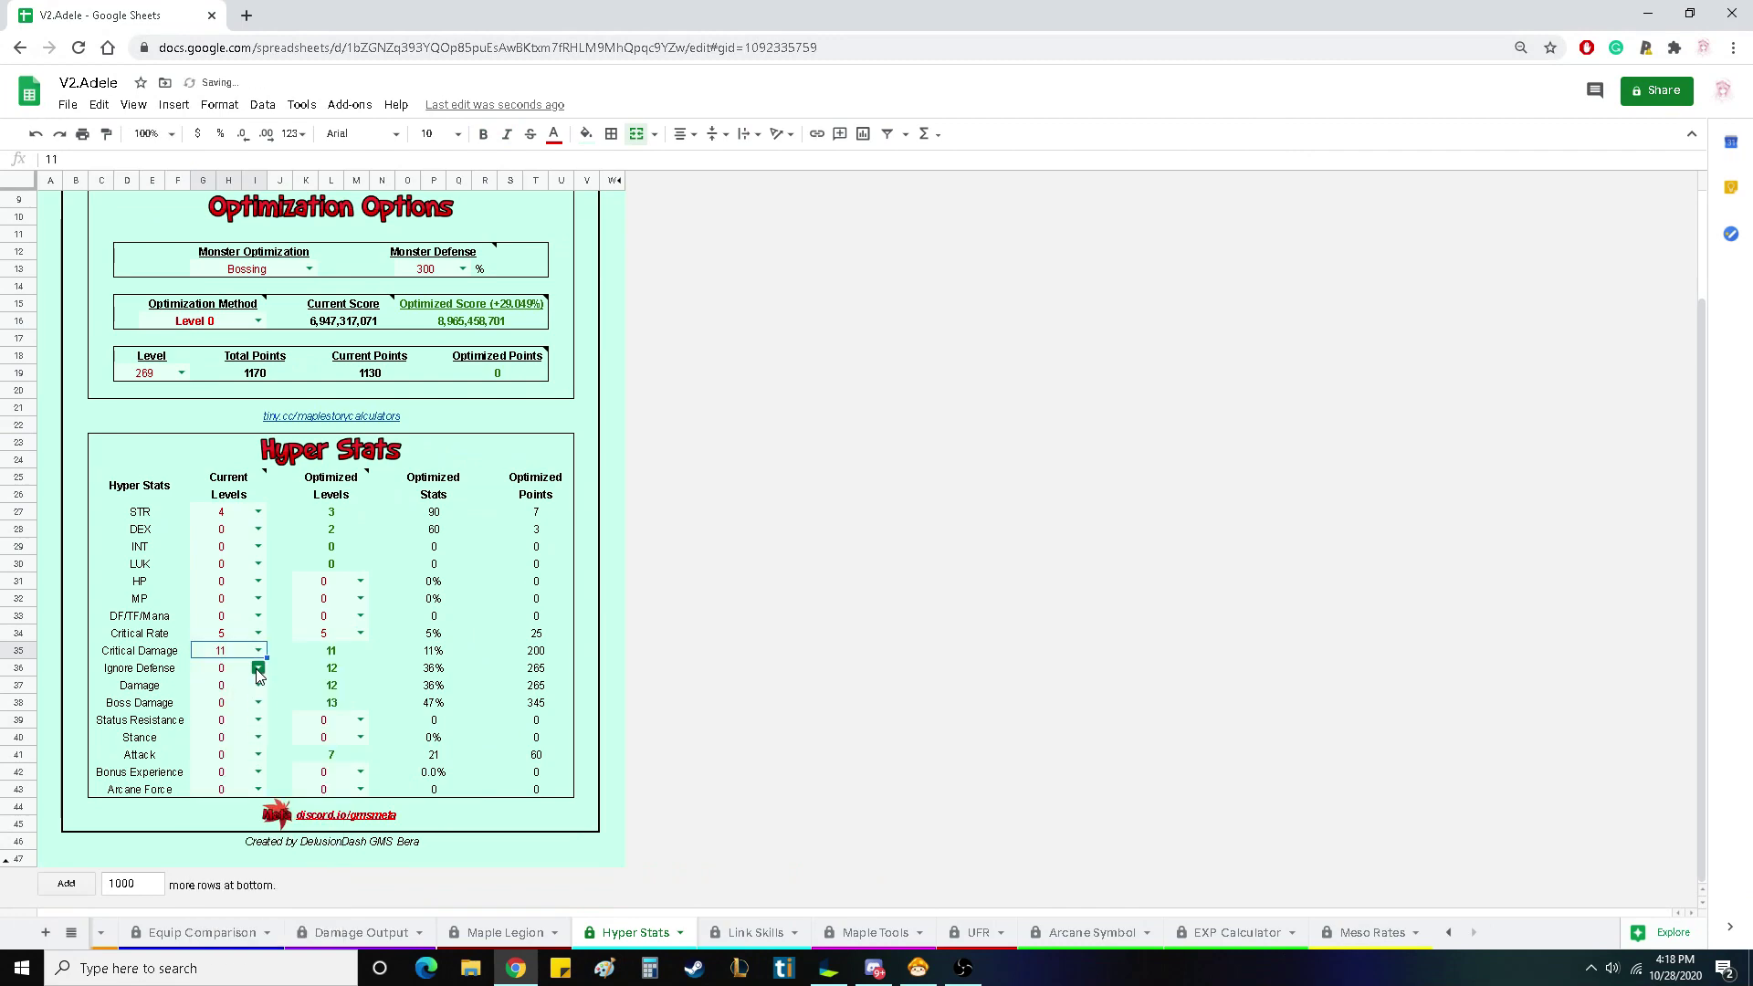
- Set the current levels to 13 for Ignore Defense, 11 for Damage and 13 for Boss Damage
left_click(259, 667)
scroll(221, 927, "down", 3)
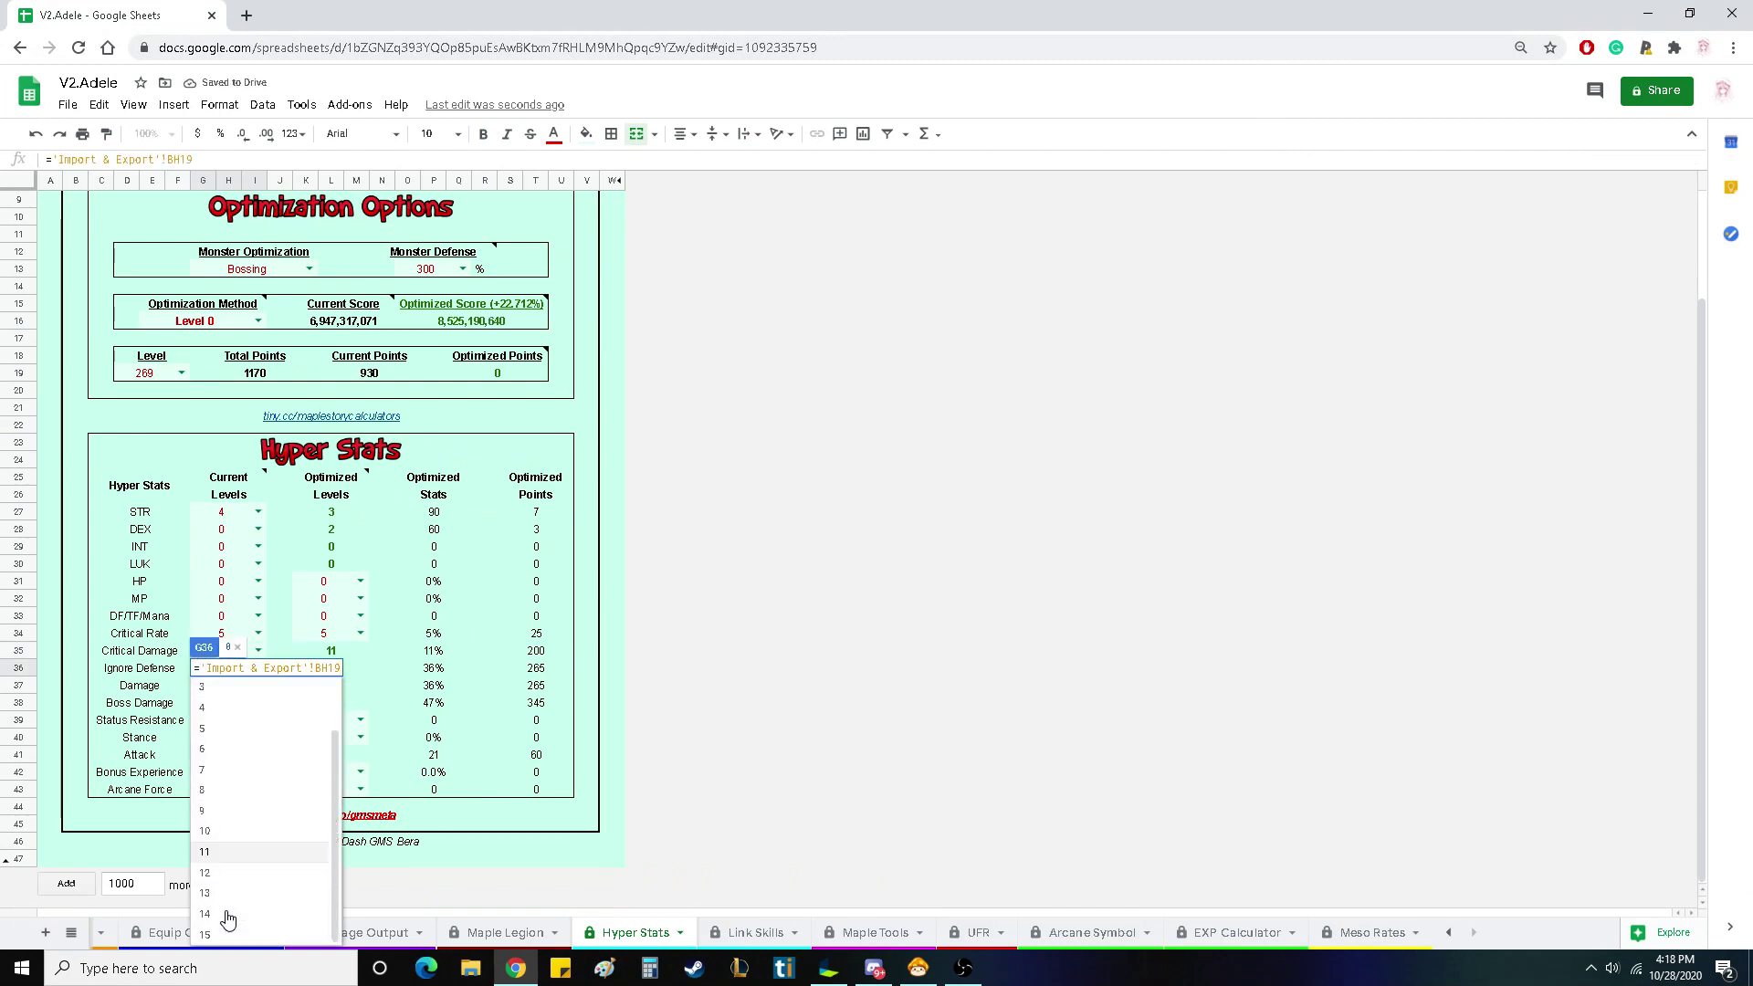
left_click(238, 840)
left_click(228, 687)
type("11")
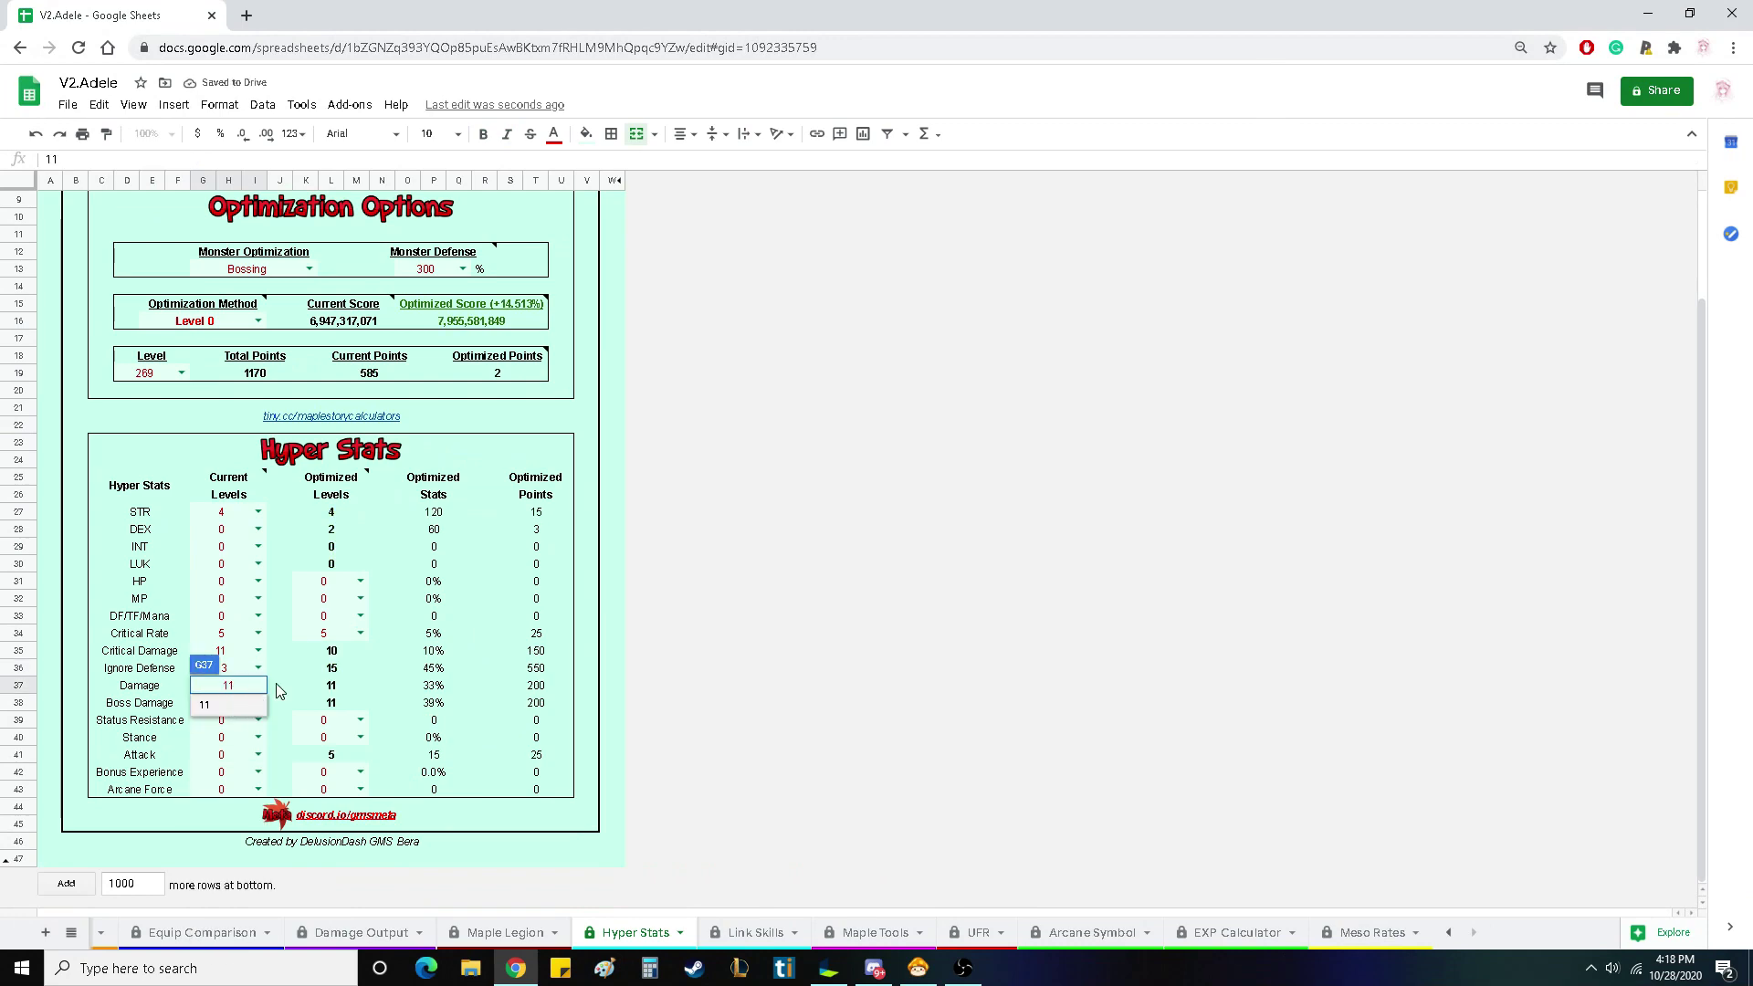
key("Return")
type("13")
key("Return")
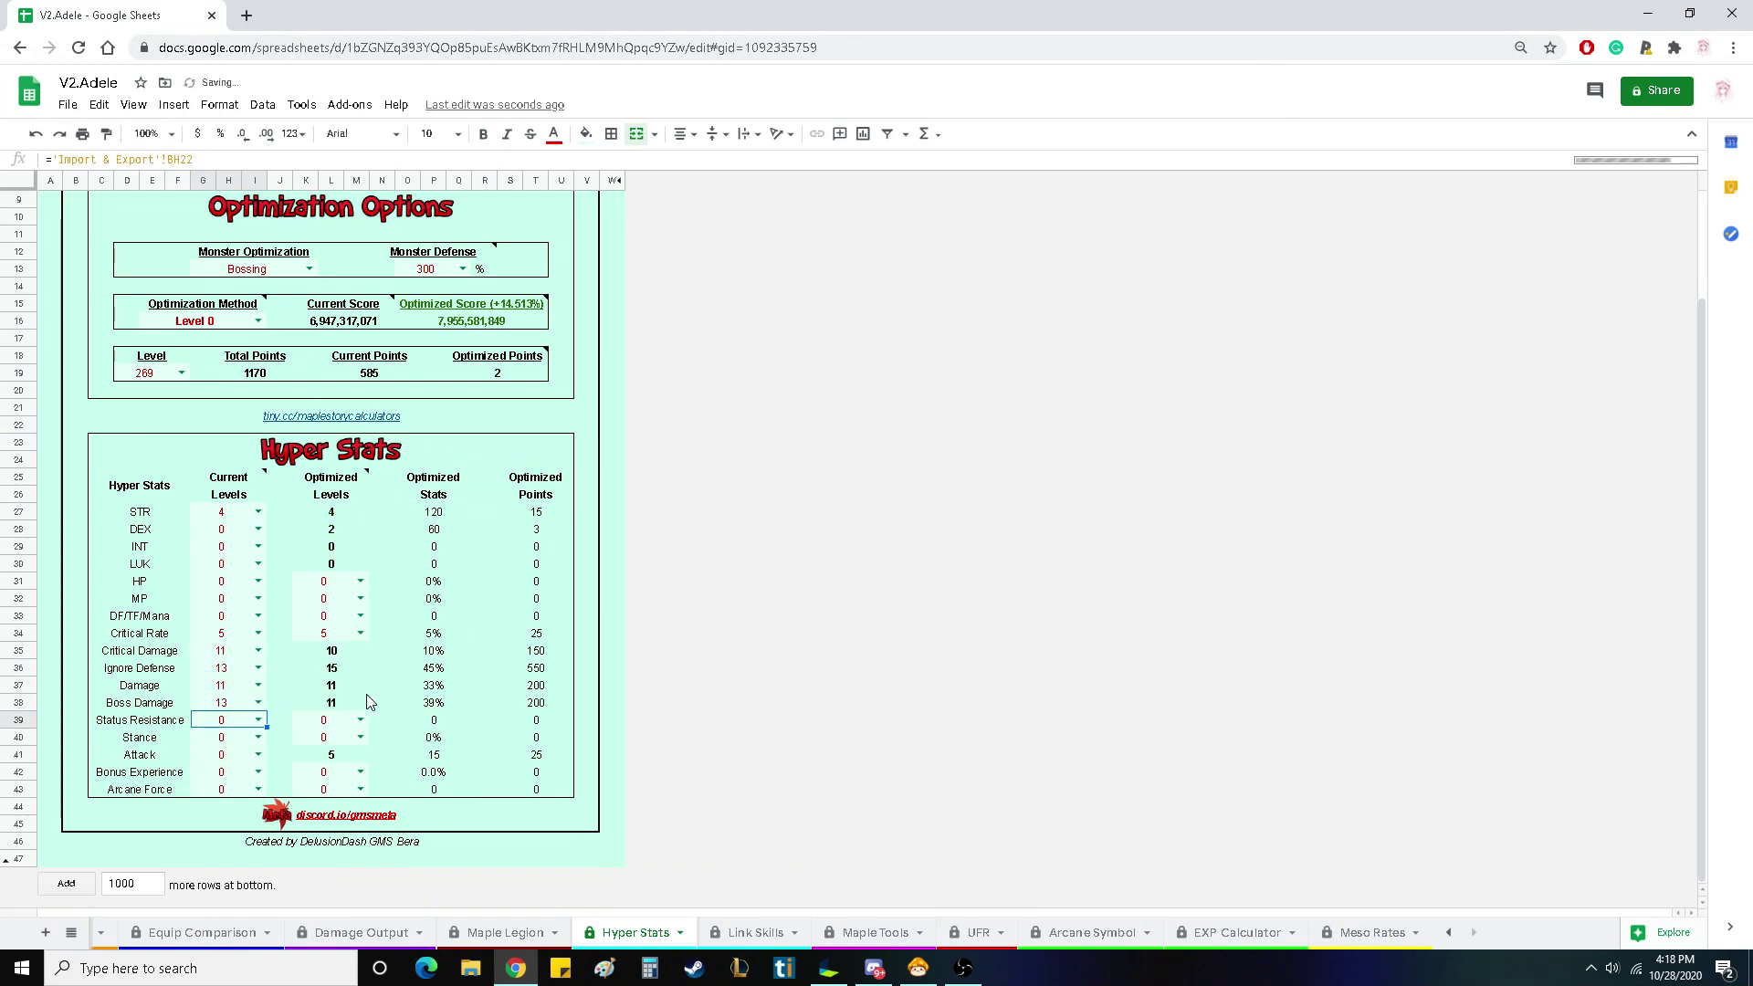
- Check the remaining Hyper Stat levels in MapleStory and set the current Attack level to 6 in the spreadsheet
left_click(917, 968)
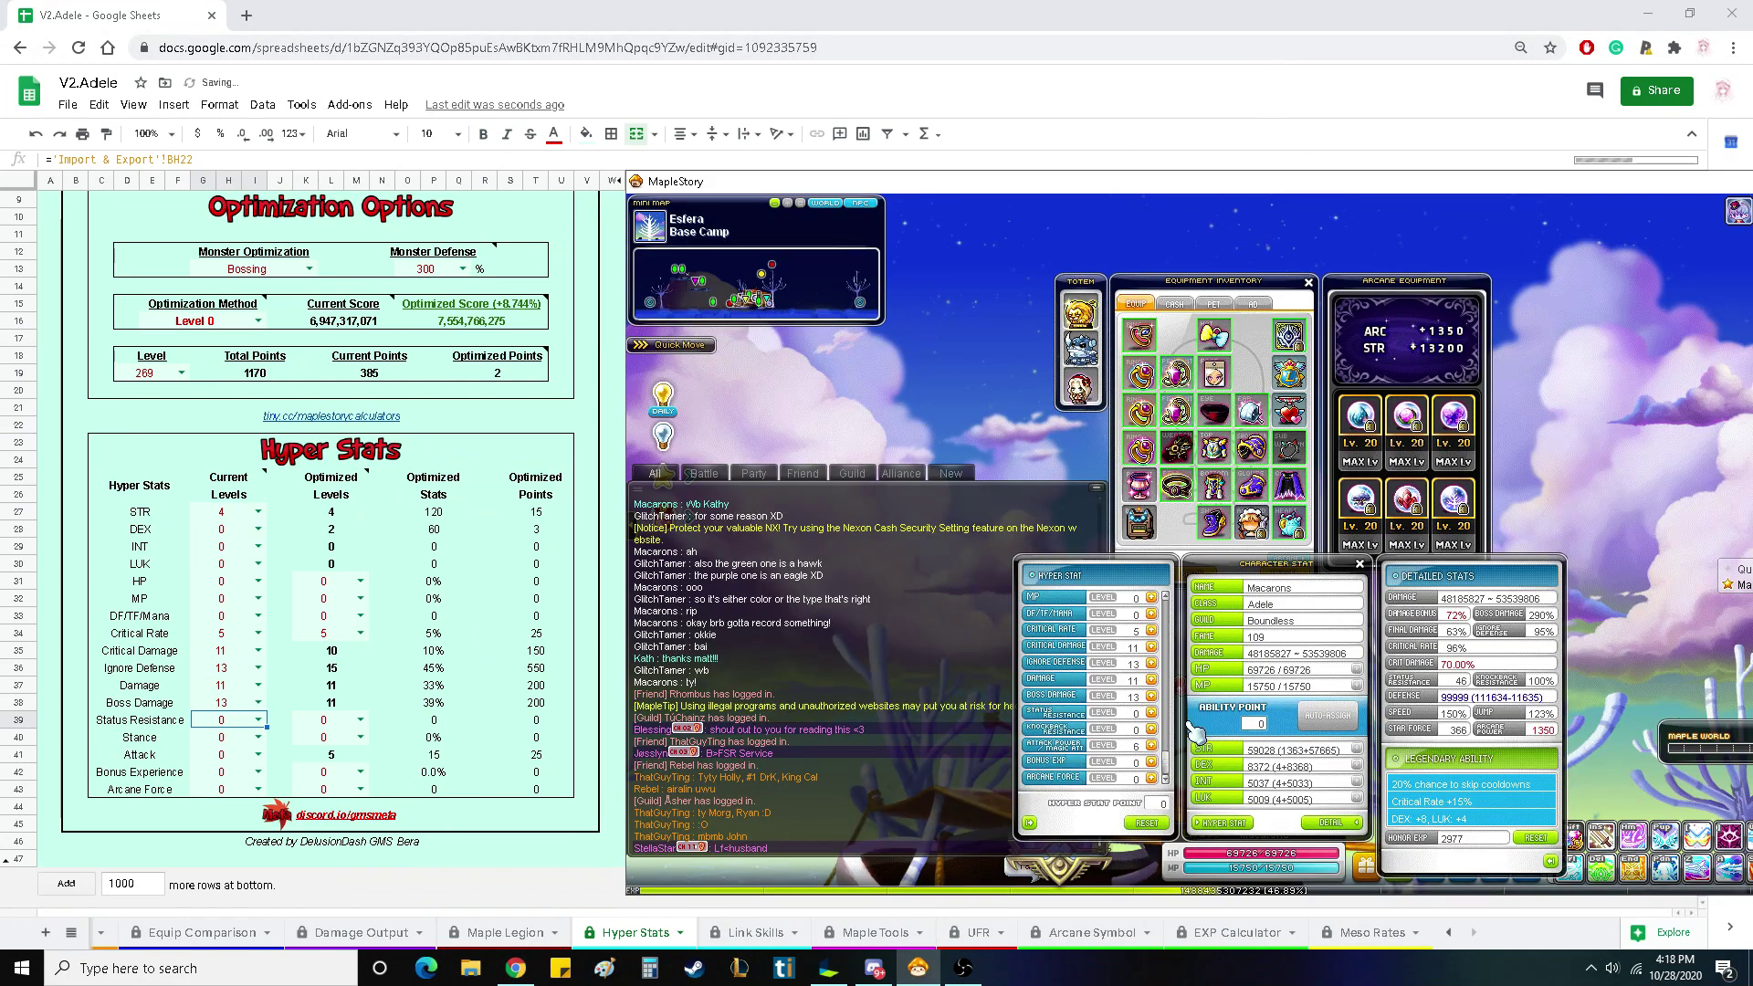
left_click(242, 761)
type("6")
key("Return")
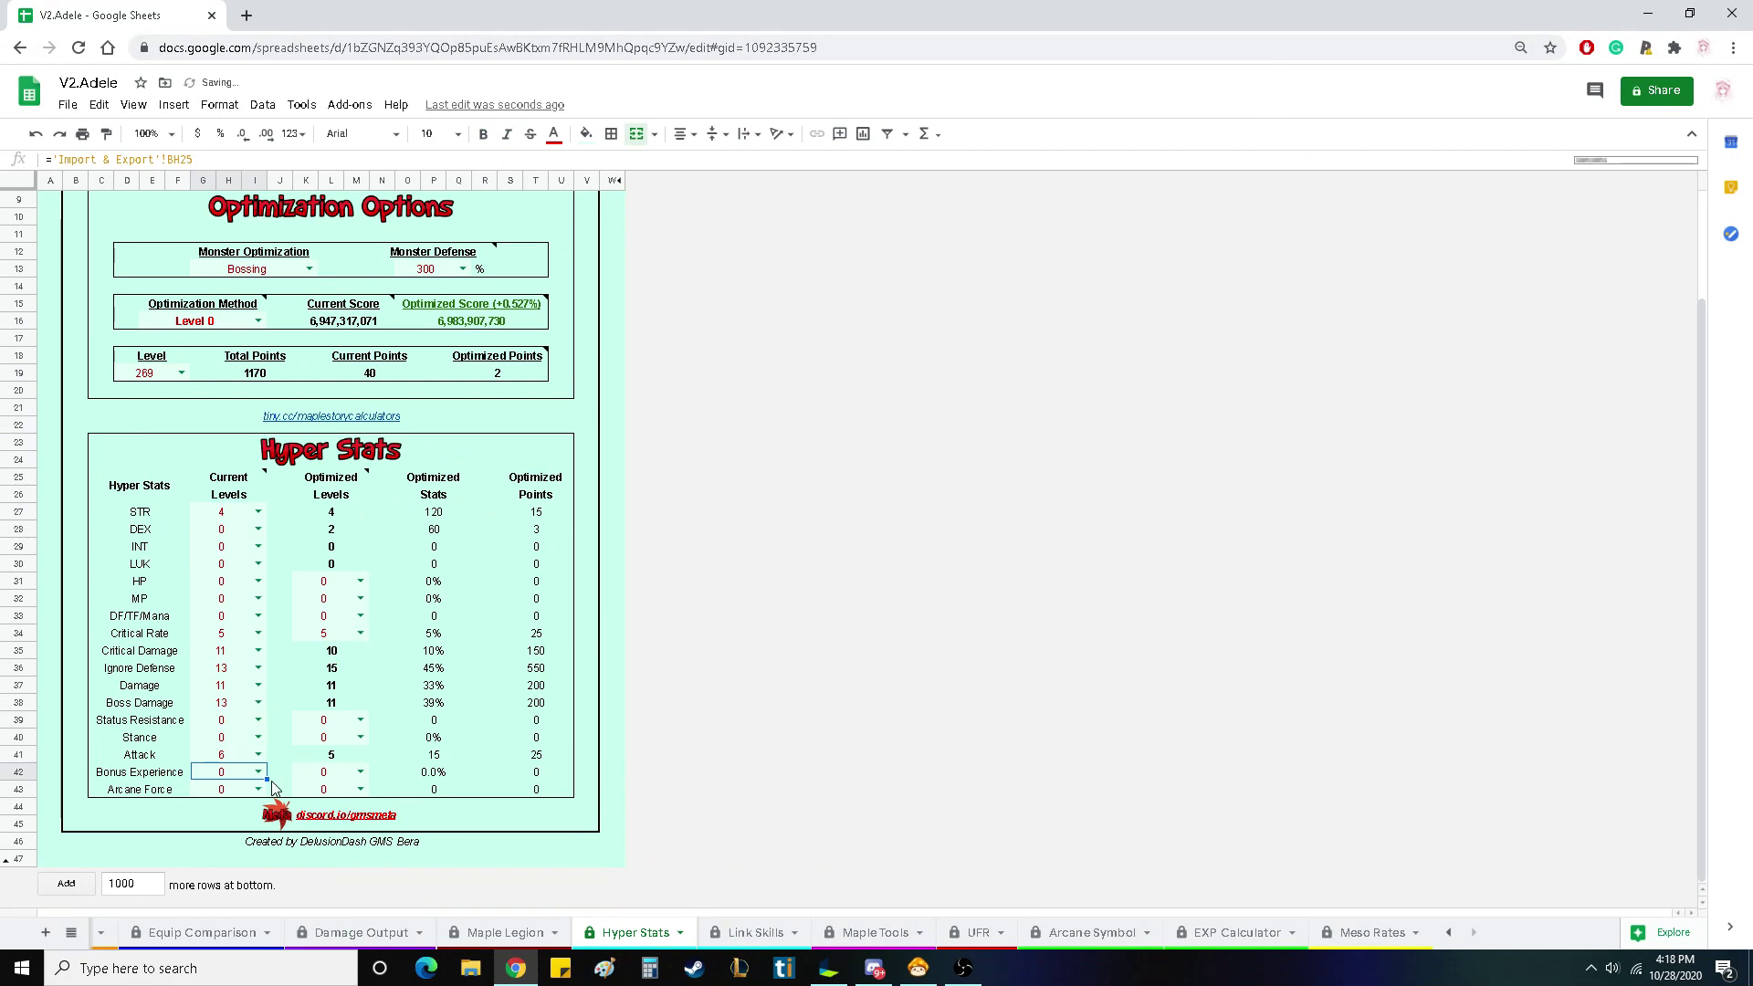
left_click(485, 754)
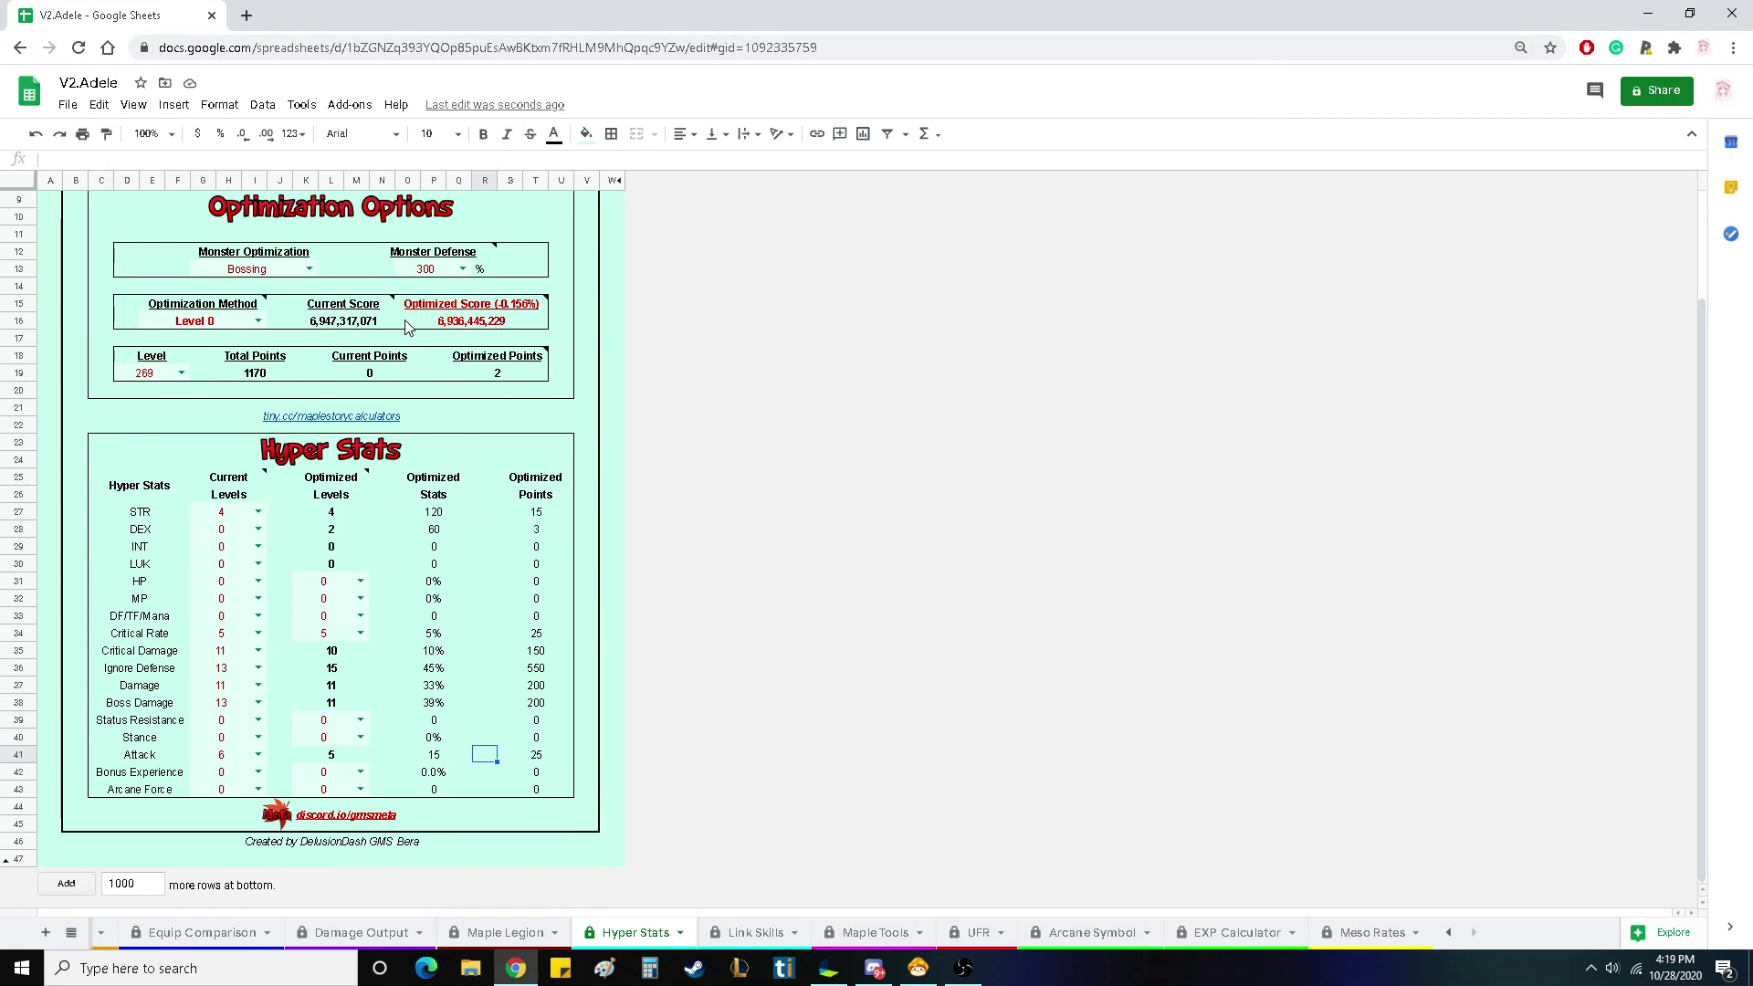
- Reset the current levels of STR, Critical Rate and Critical Damage to 0
left_click(258, 512)
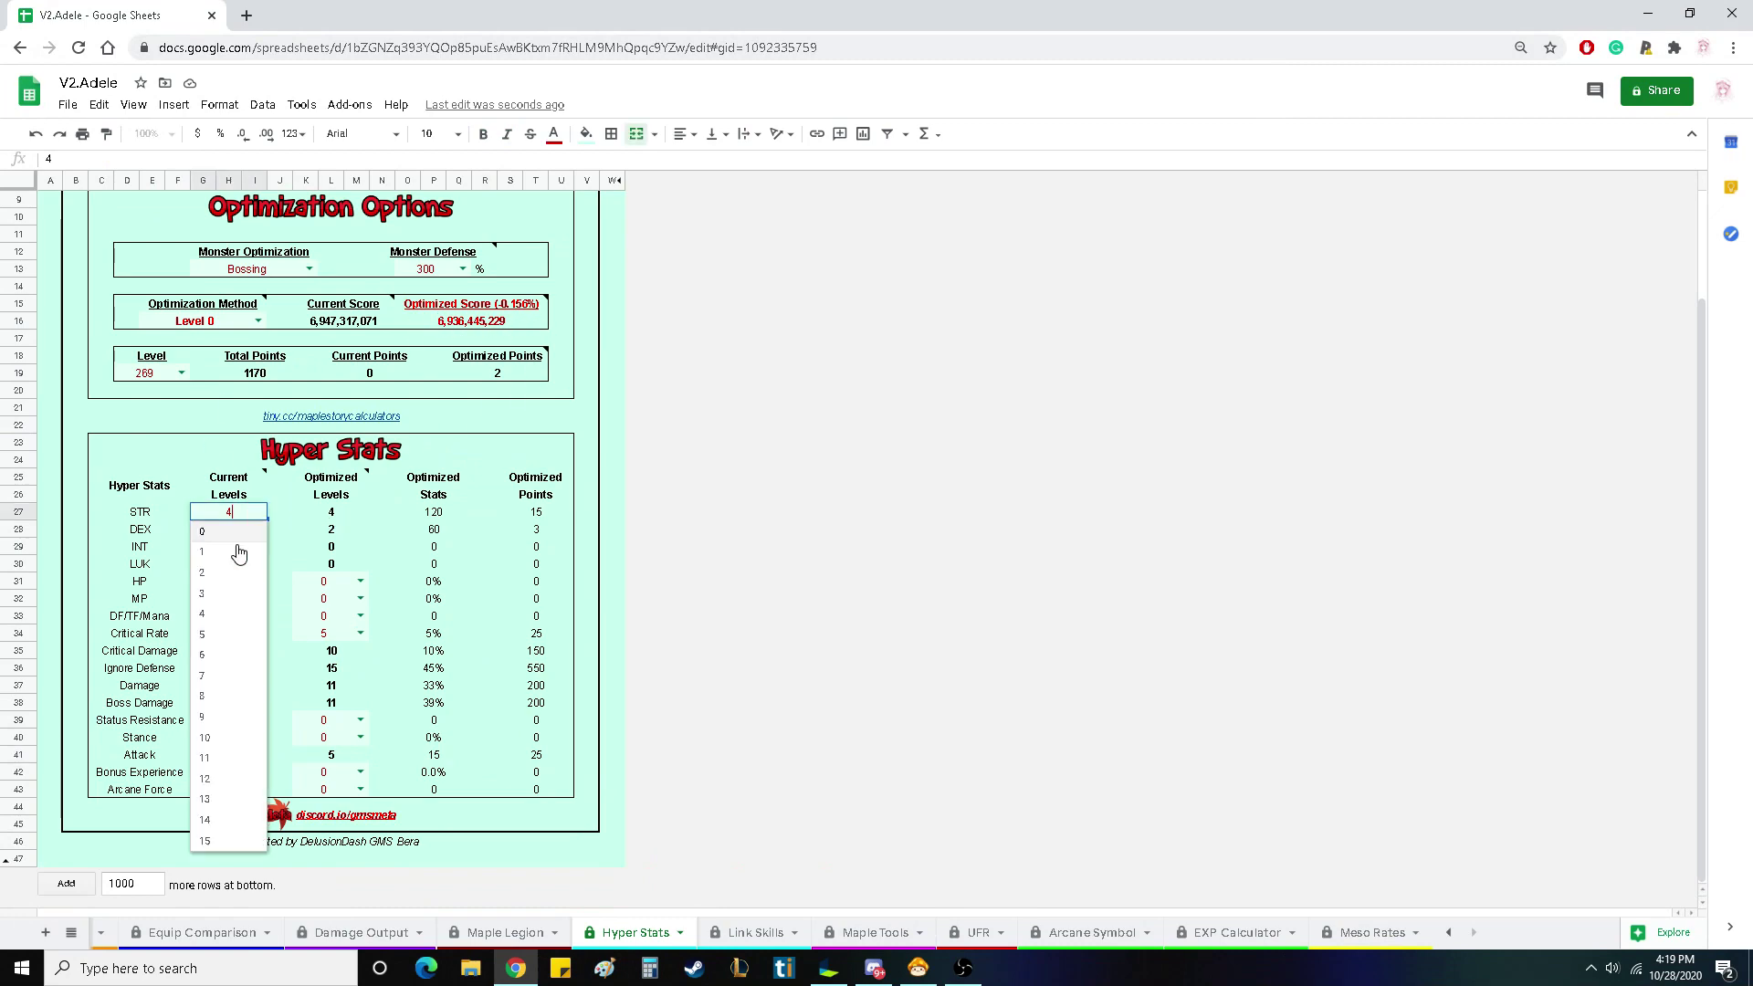
left_click(220, 537)
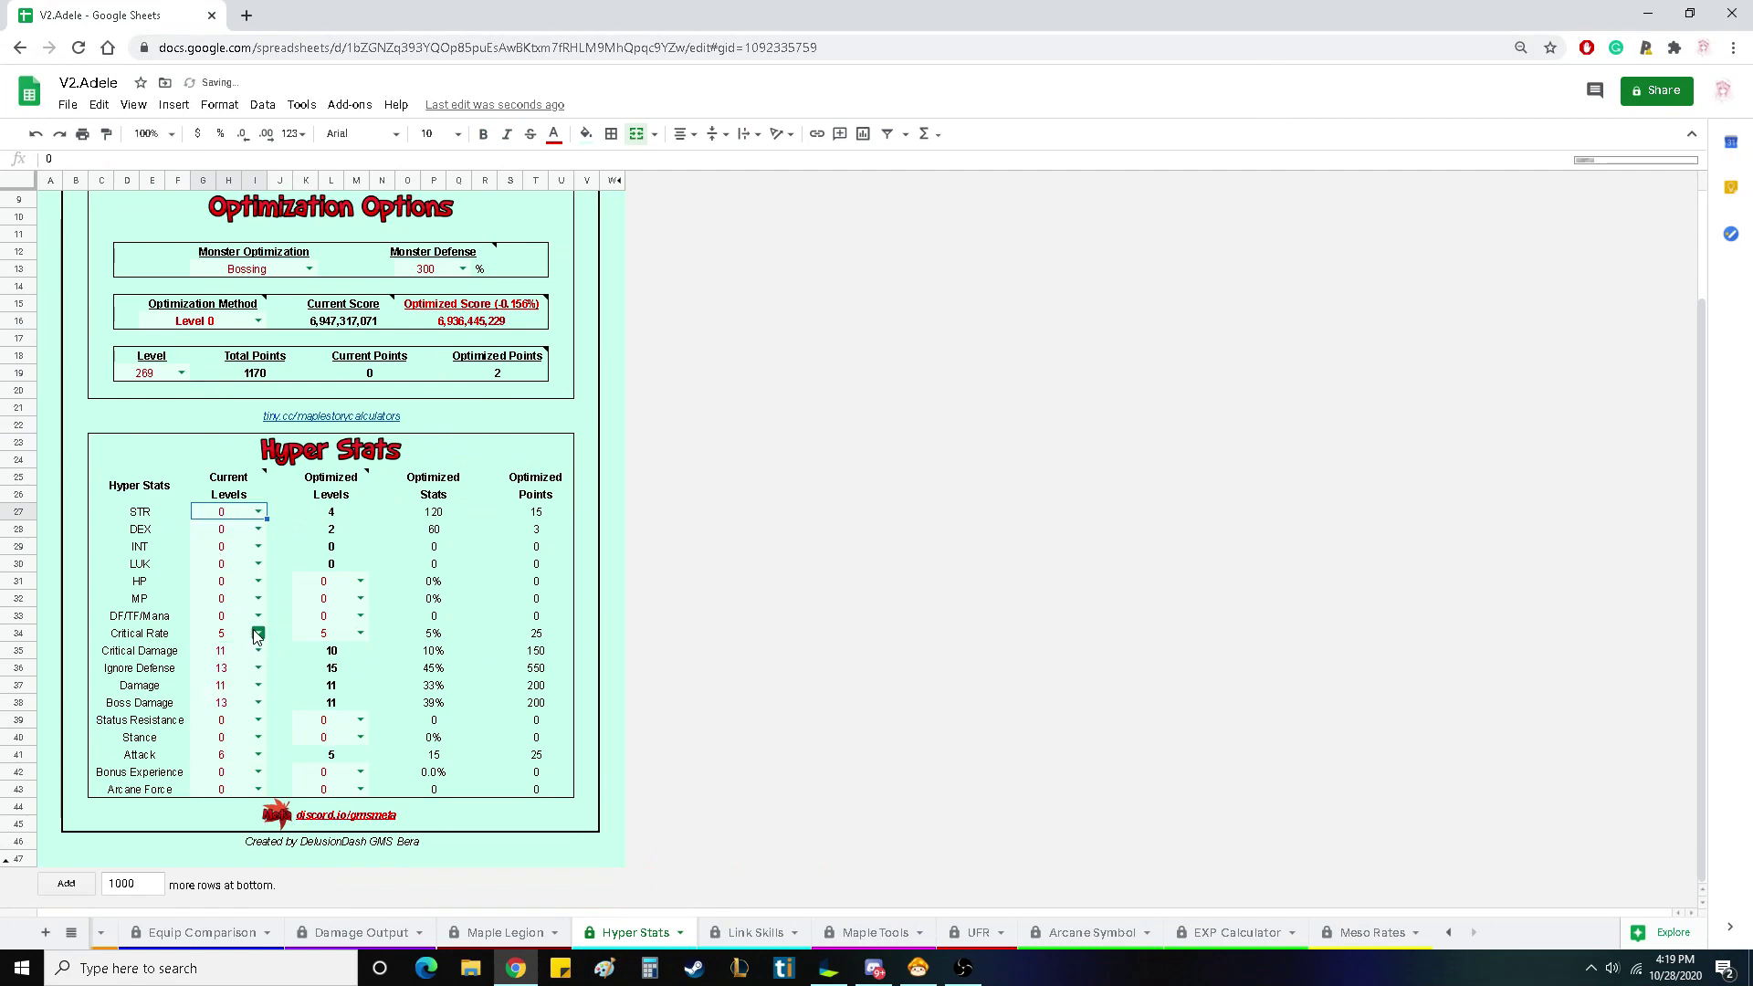
left_click(258, 633)
left_click(228, 656)
left_click(258, 650)
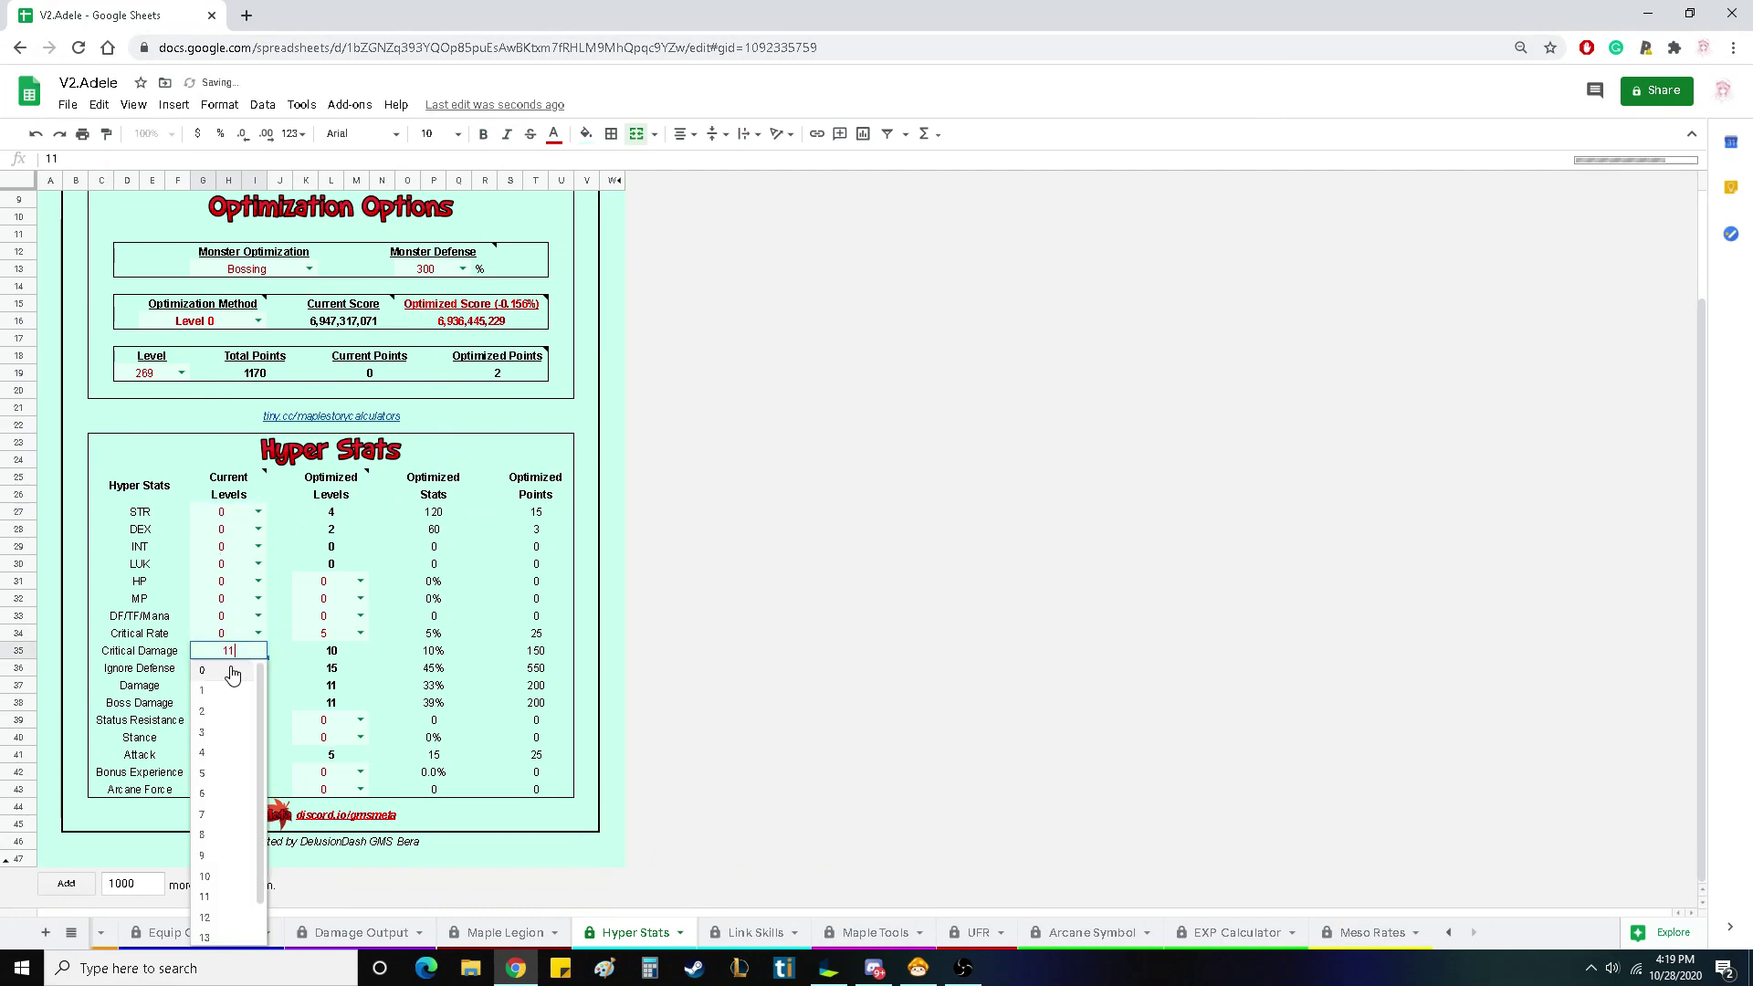
left_click(252, 678)
- Reset the current levels of Ignore Defense, Damage and Boss Damage to 0
left_click(258, 667)
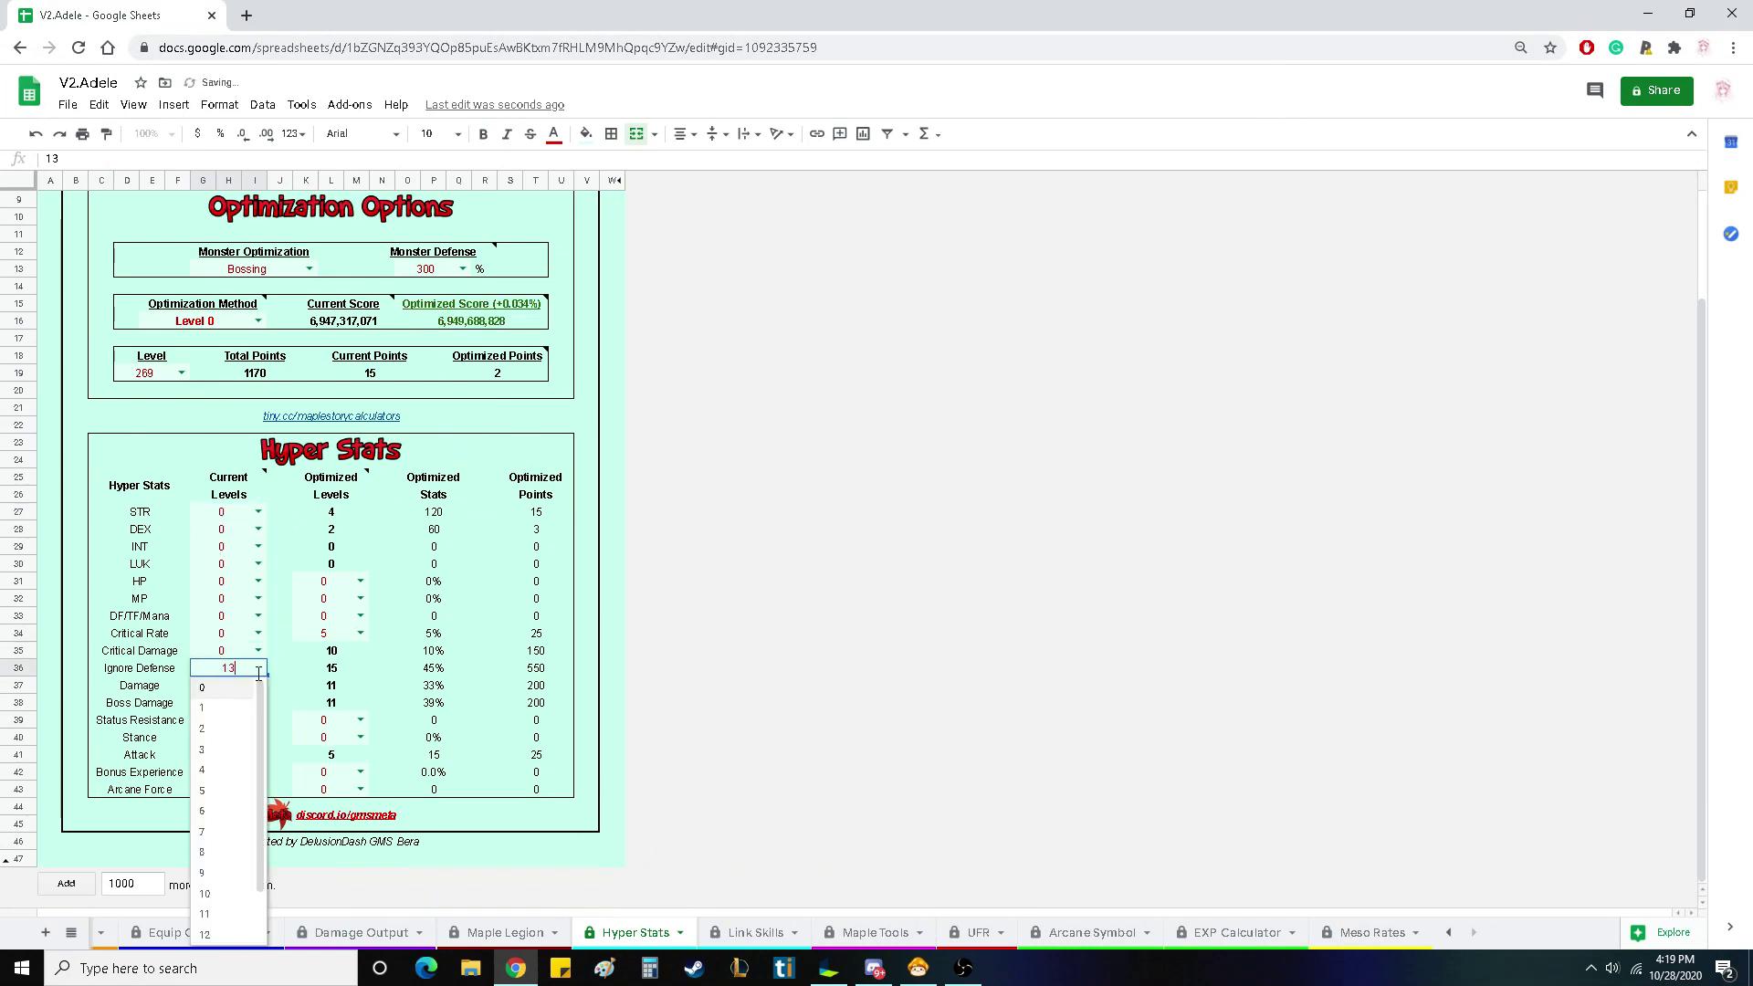
left_click(225, 693)
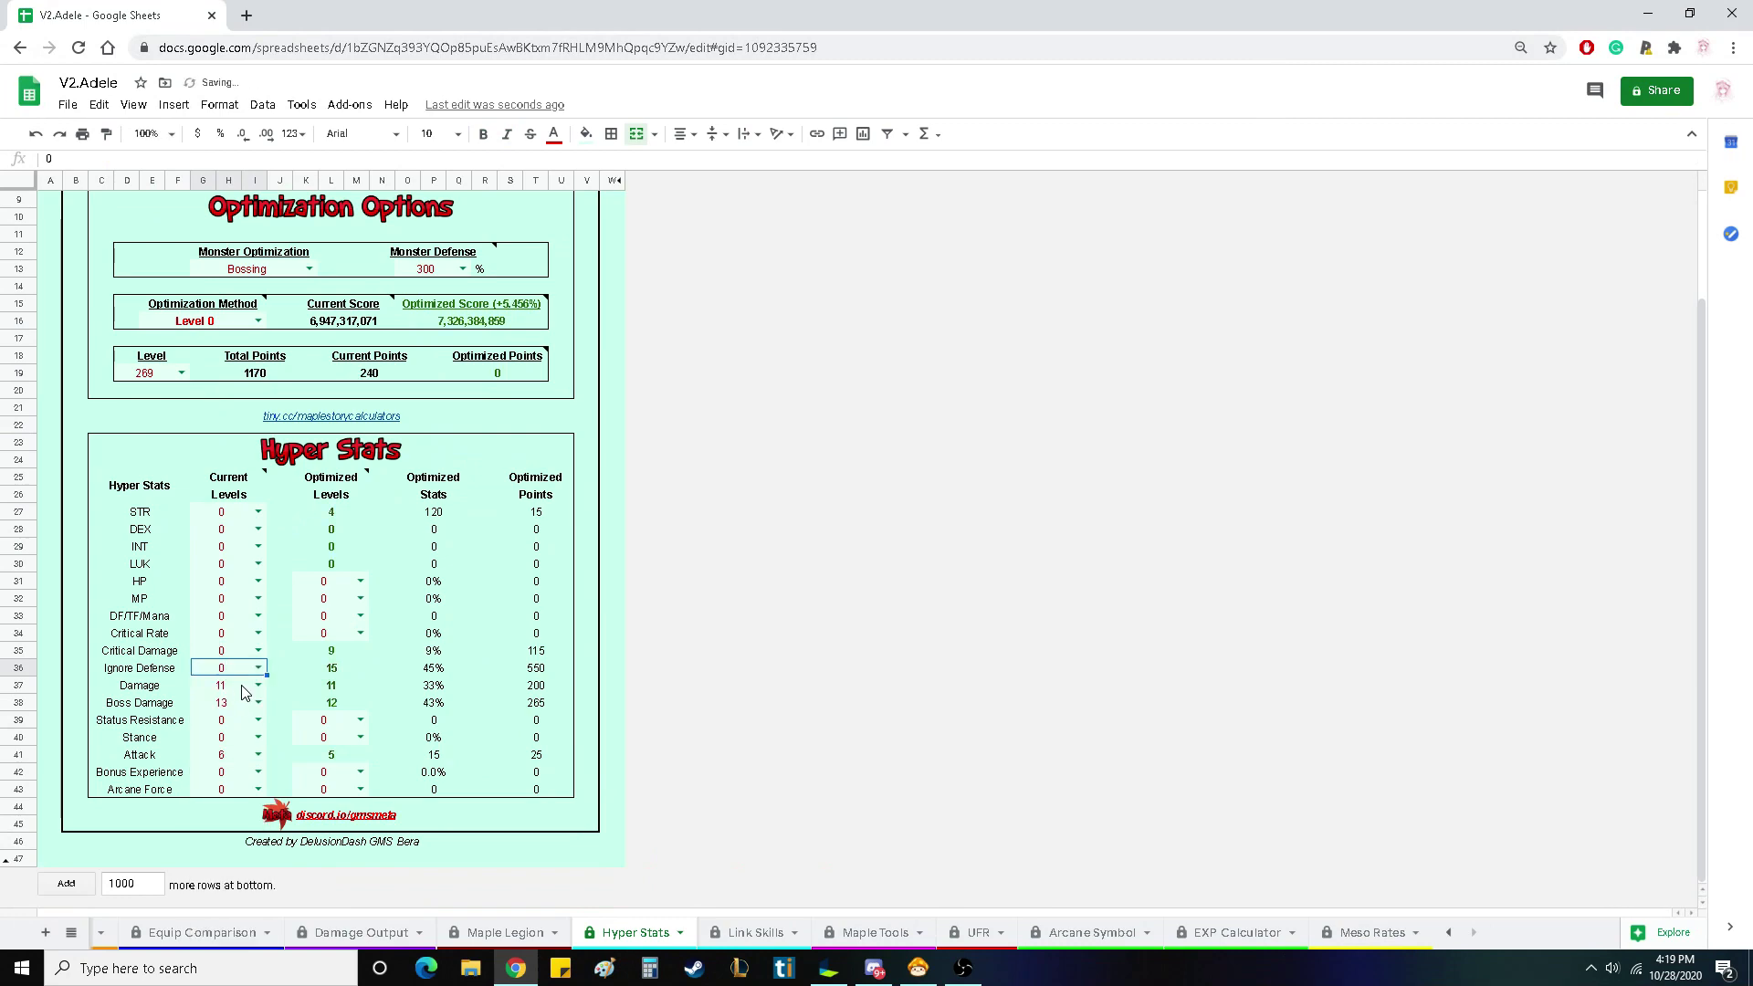
left_click(258, 685)
left_click(229, 709)
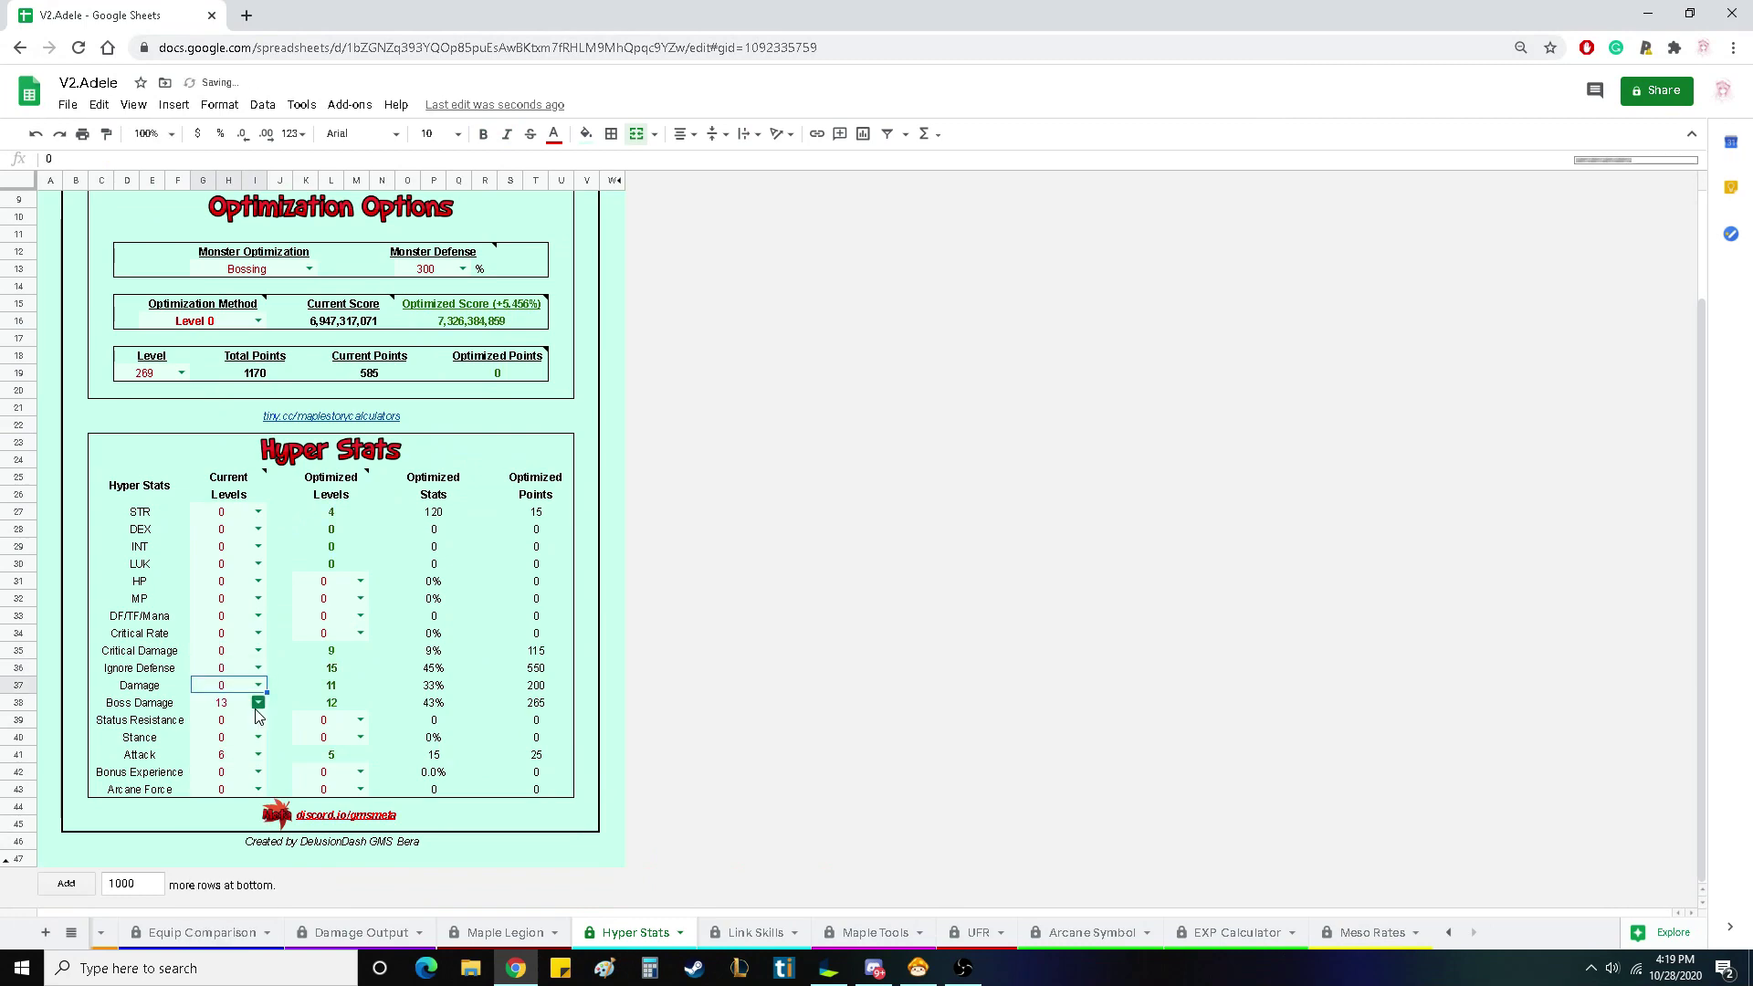
left_click(258, 703)
left_click(221, 726)
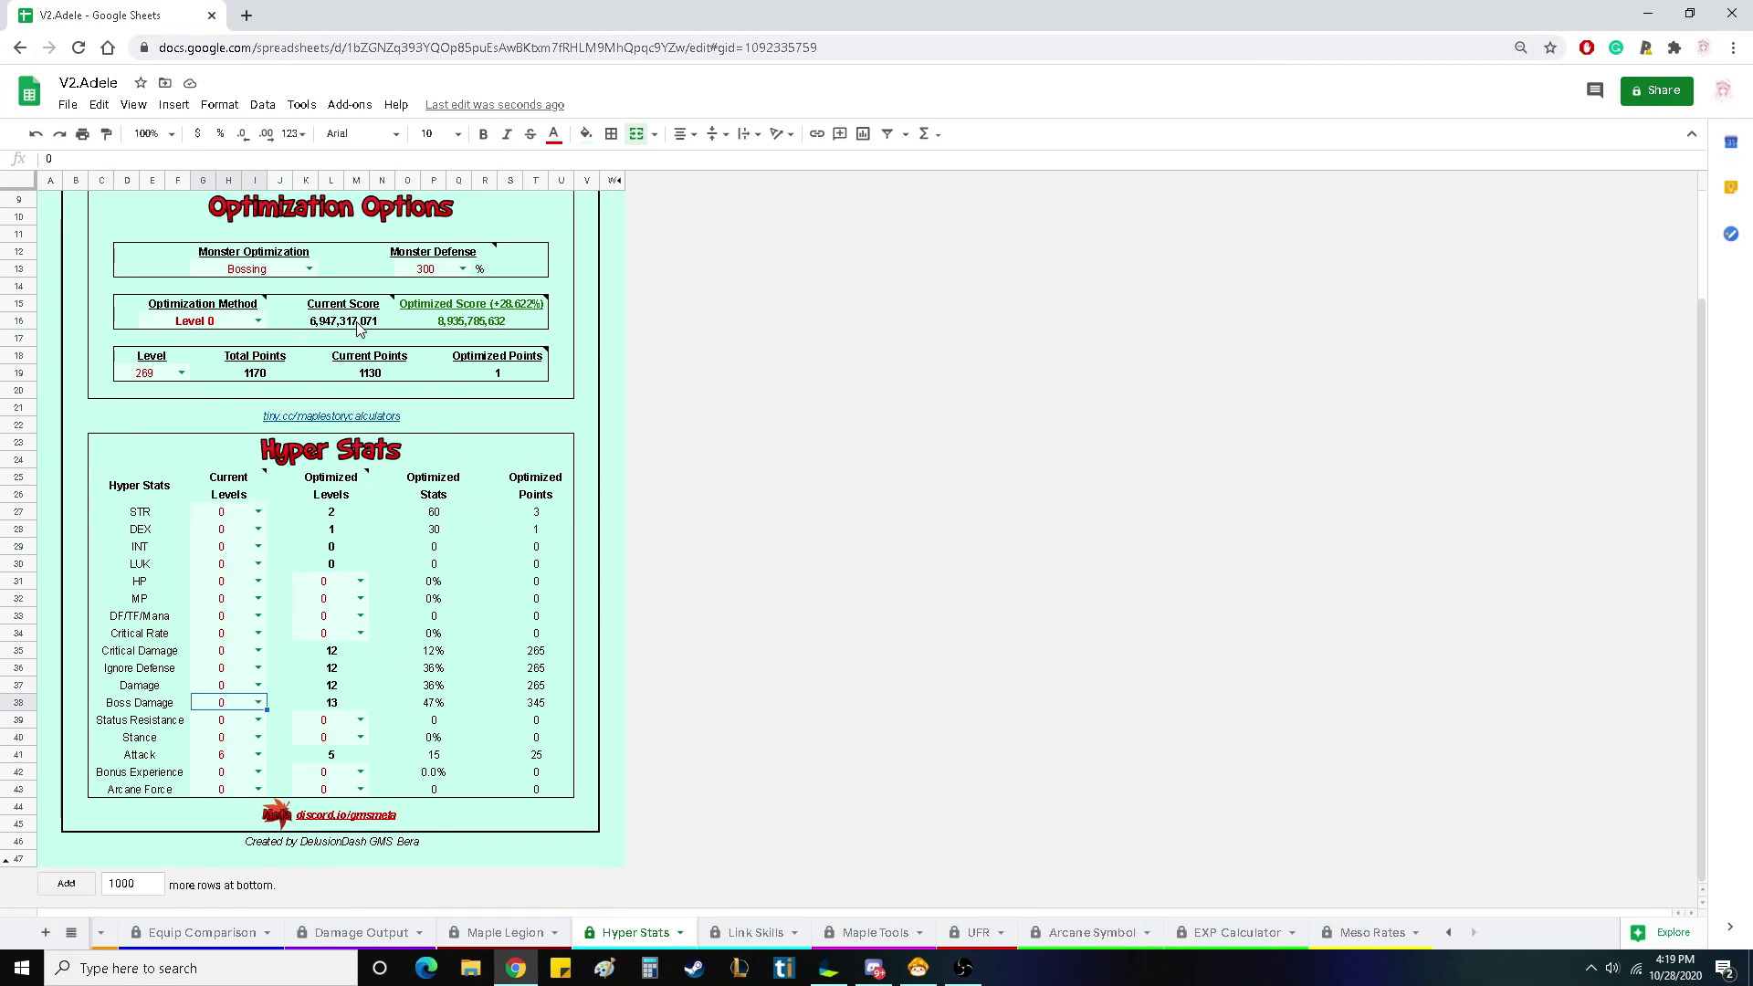
- Set the Optimization Method to Previous Level and the current STR level to 4
left_click(259, 322)
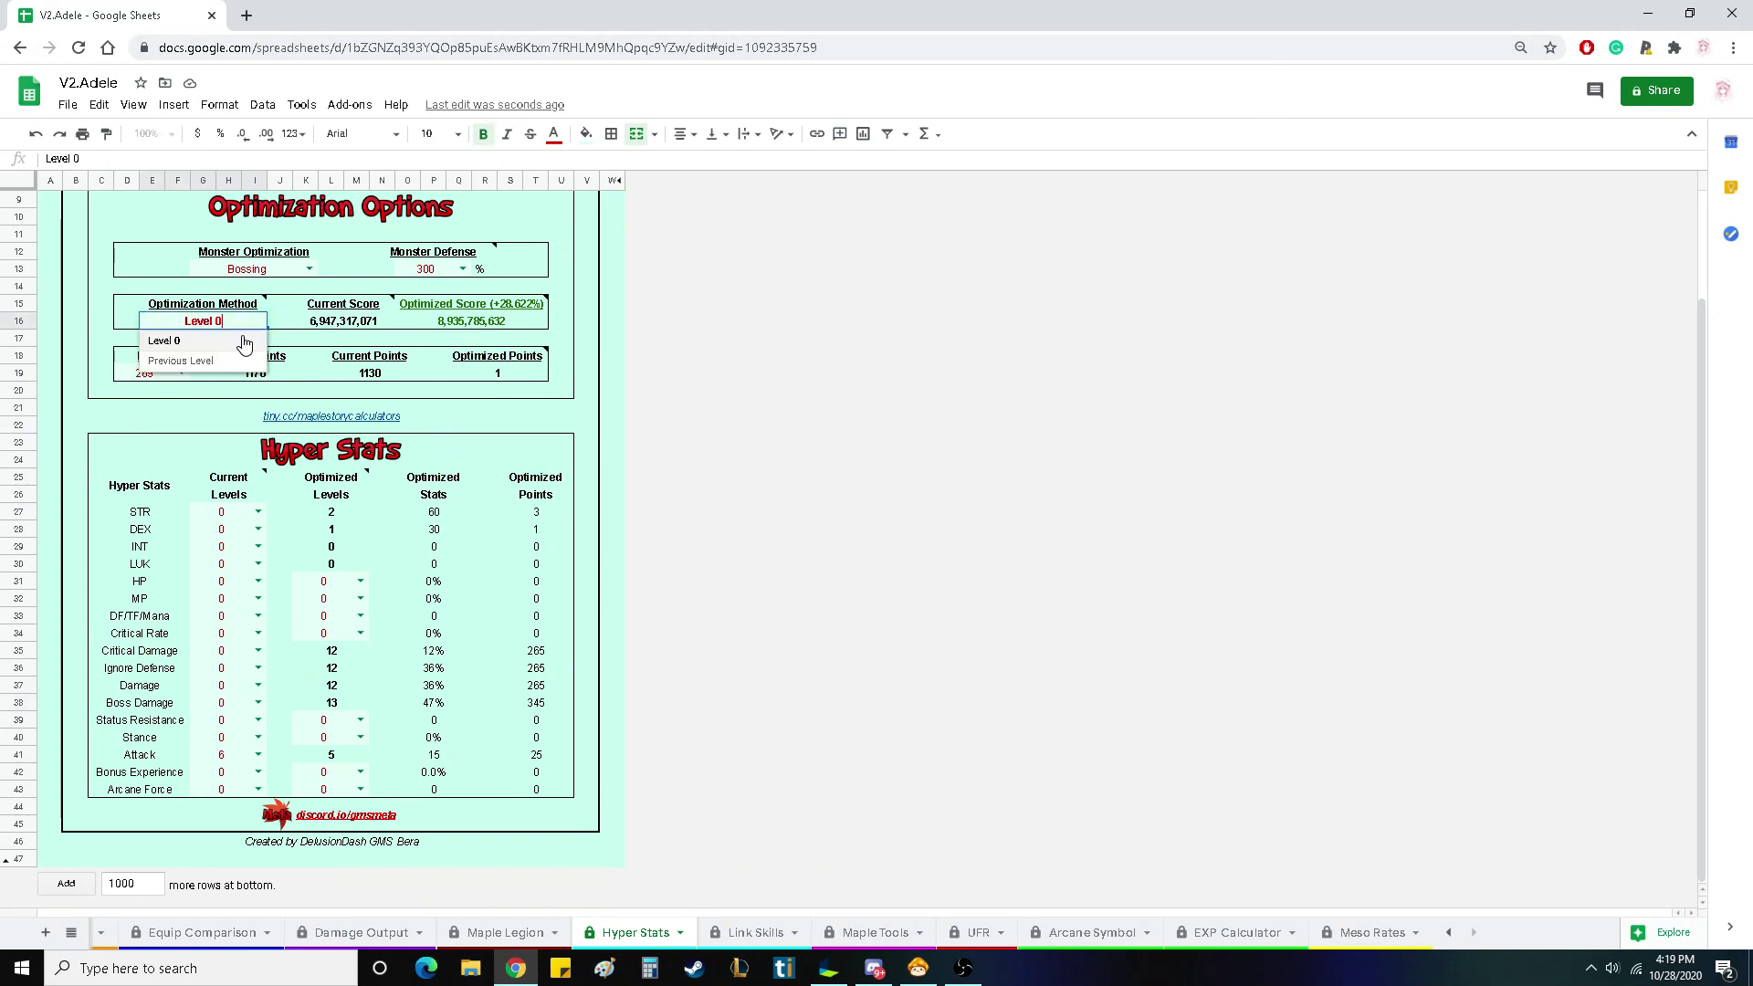
left_click(200, 362)
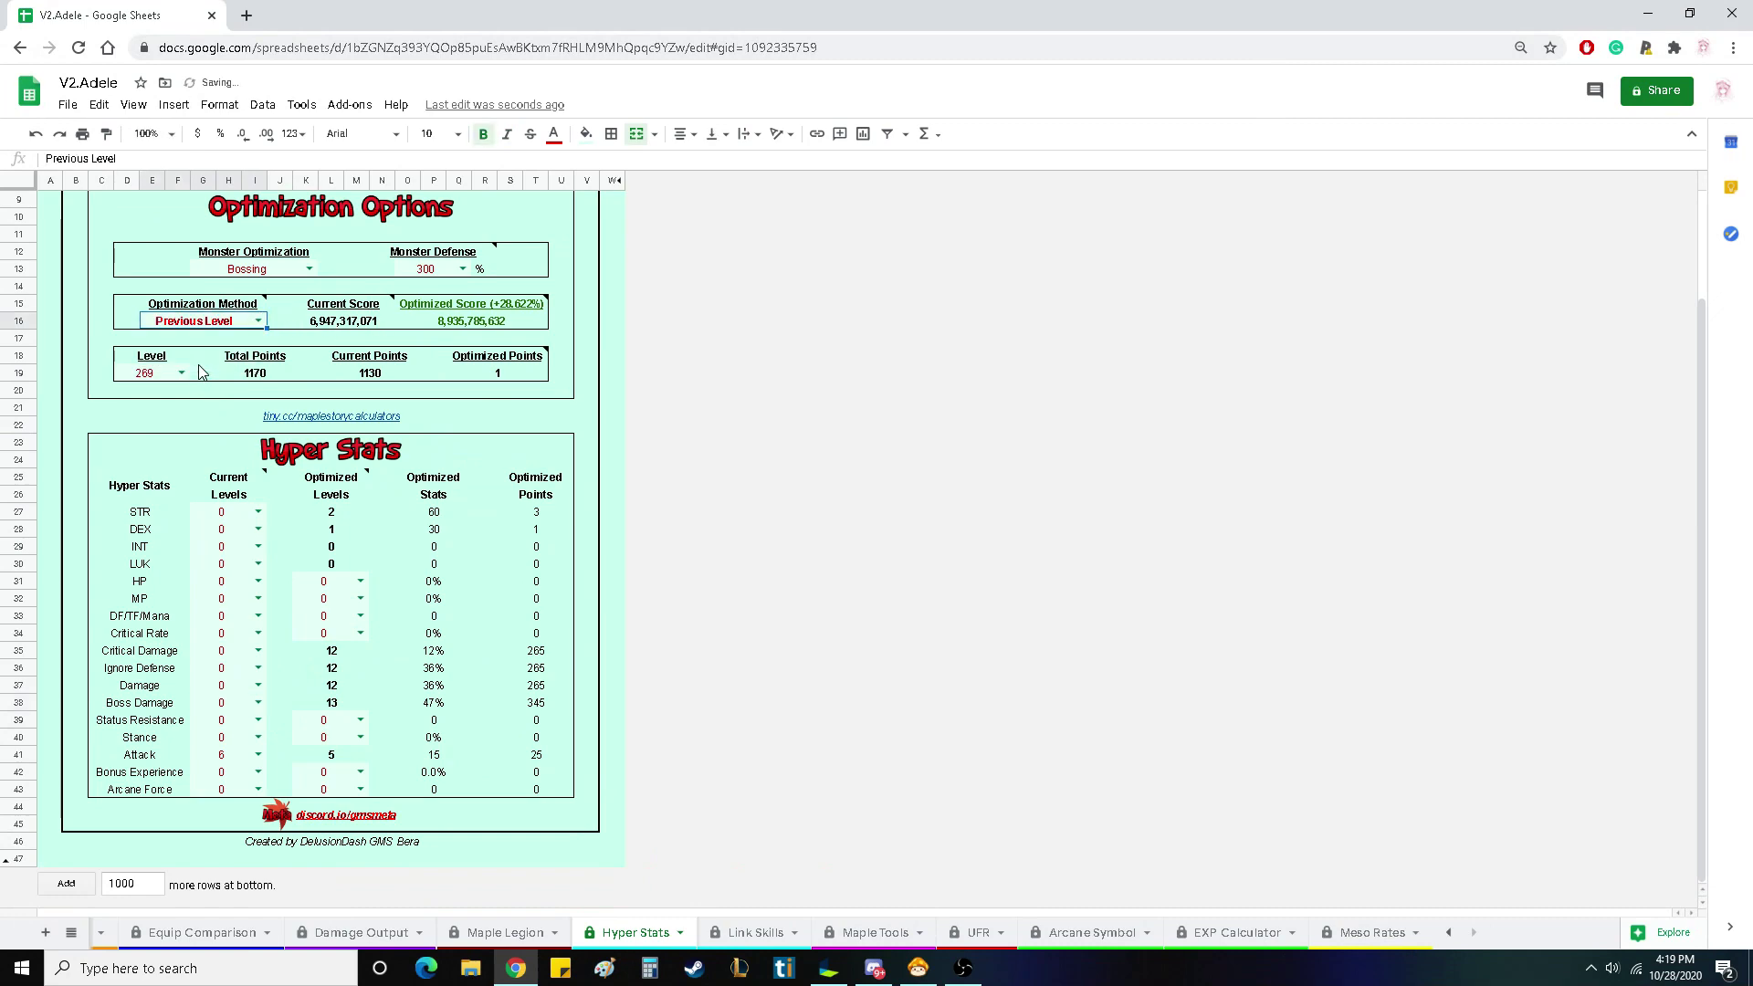
left_click(259, 512)
left_click(204, 614)
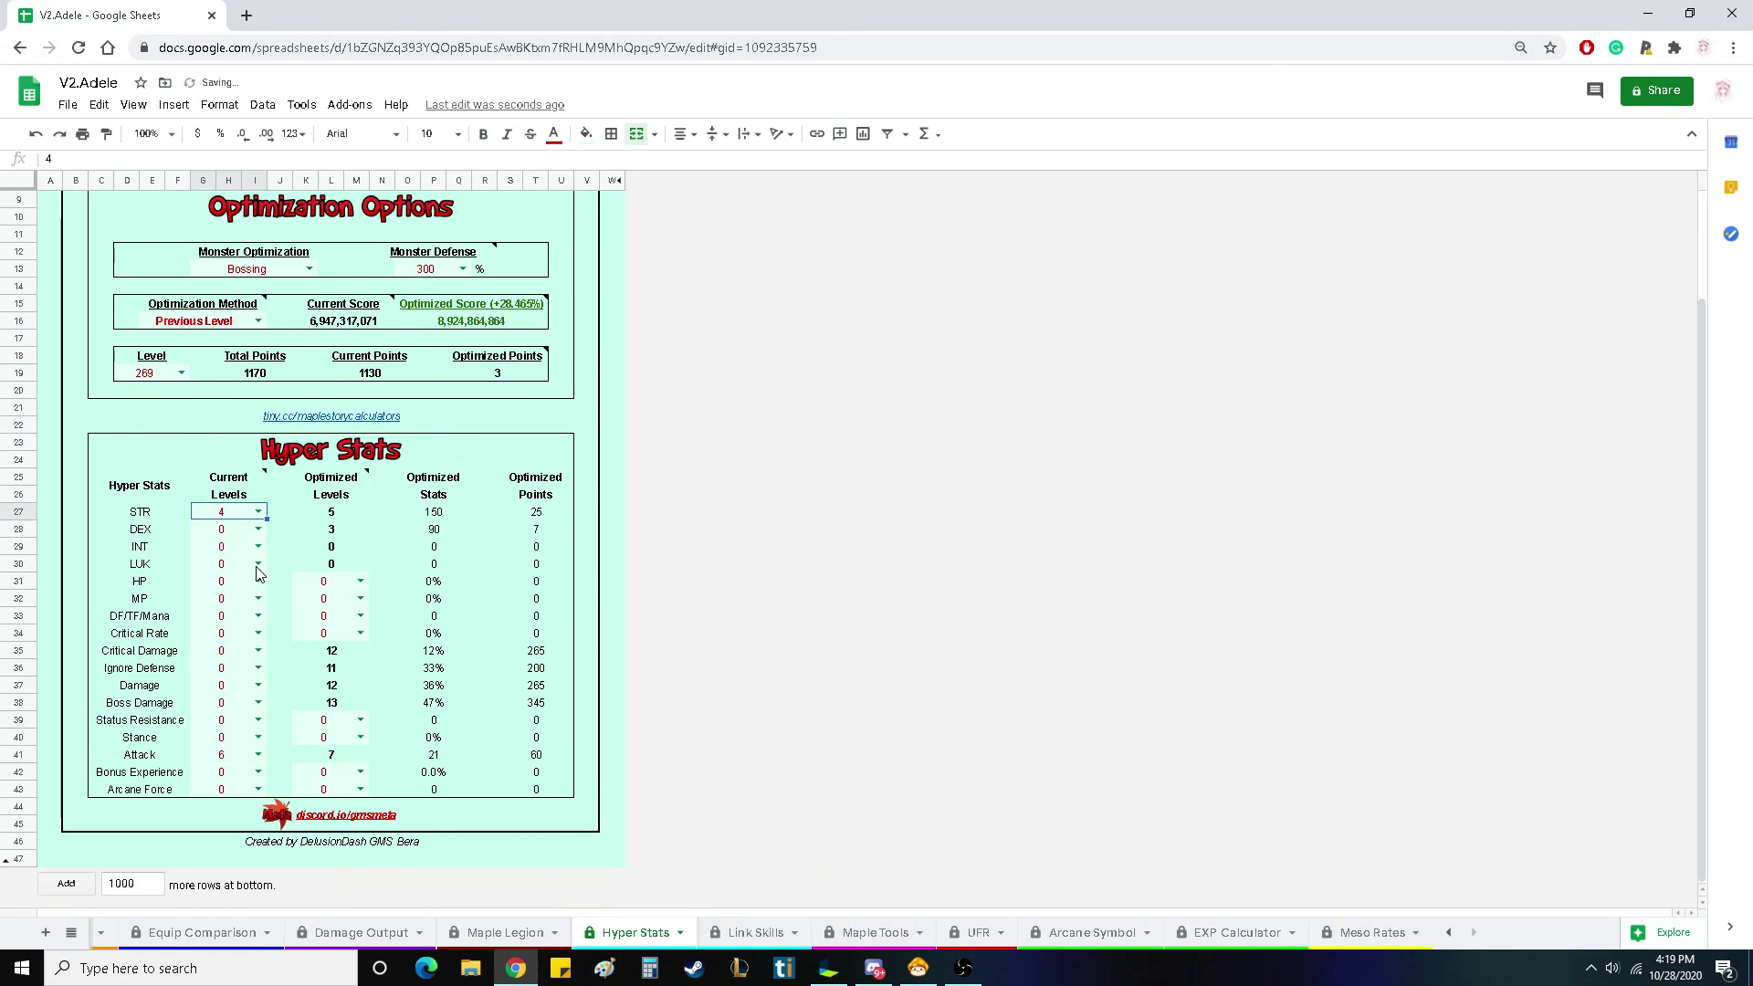
- Consult the Hyper Stats in MapleStory and enter current levels of 5 for Critical Rate and 11 for Critical Damage
left_click(918, 968)
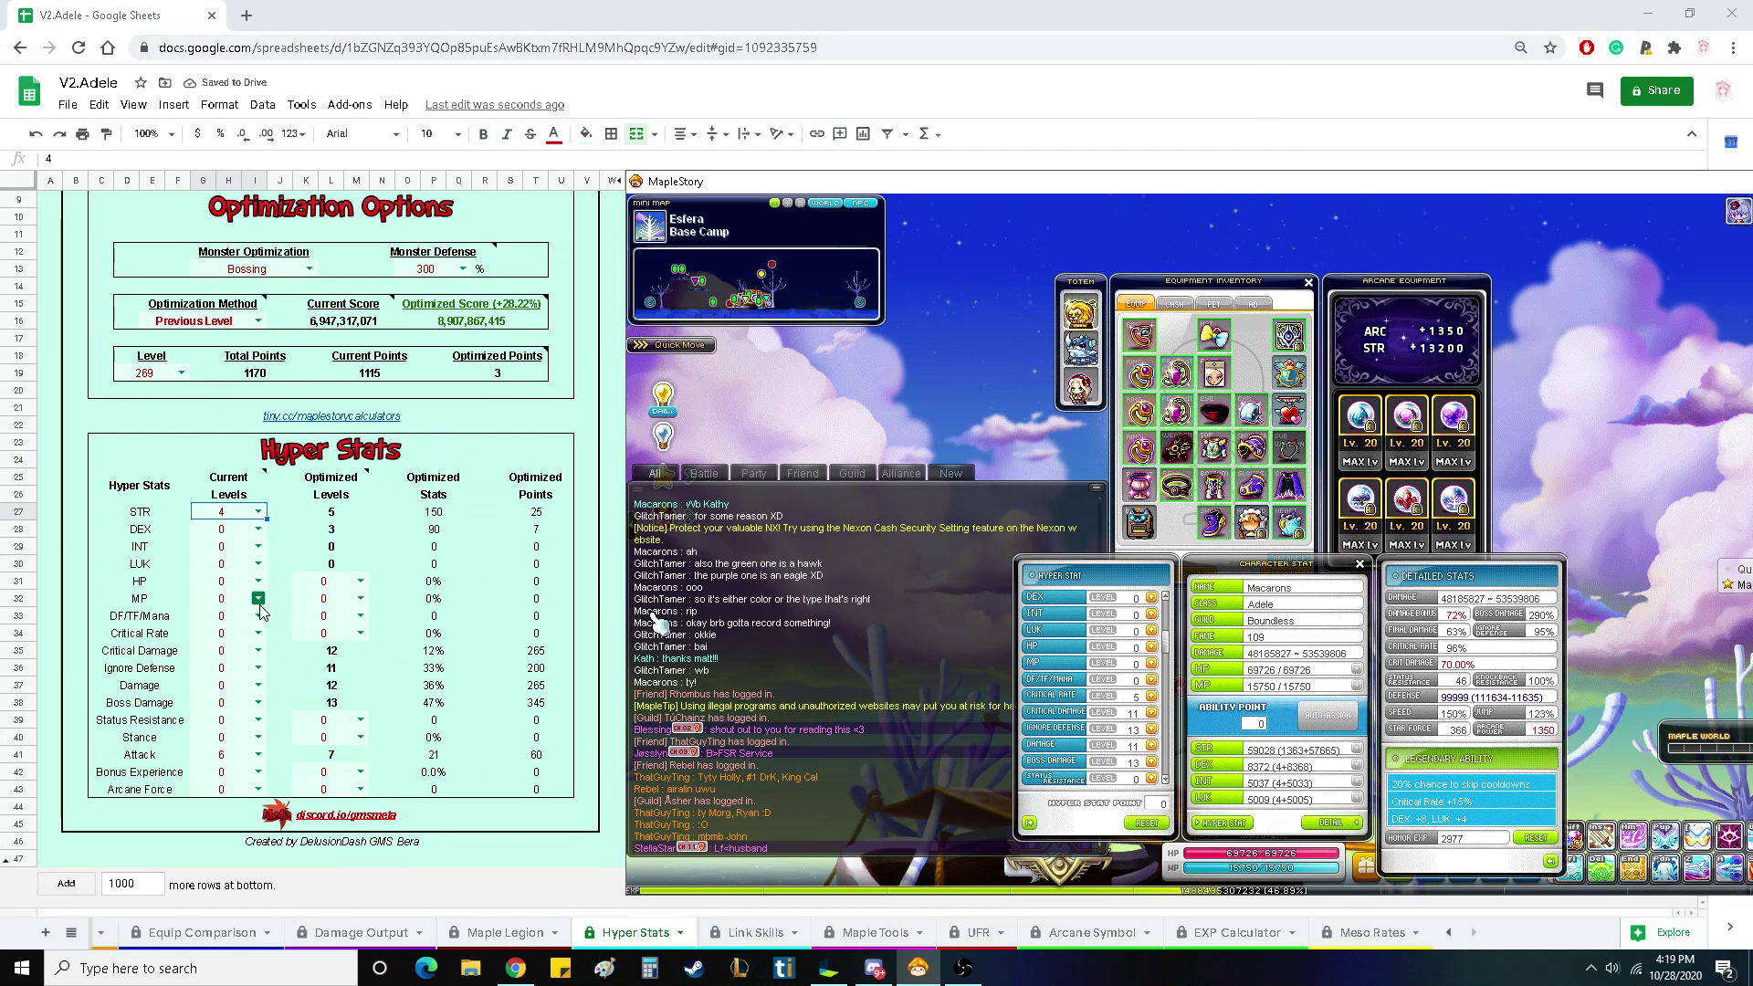
left_click(259, 633)
left_click(259, 634)
type("5")
key("Return")
type("11")
key("Return")
- Enter current levels of 13 for Ignore Defense, 11 for Damage and 13 for Boss Damage
type("13")
key("Return")
type("11")
key("Return")
type("13")
key("Return")
key("Down")
key("Down")
left_click(475, 672)
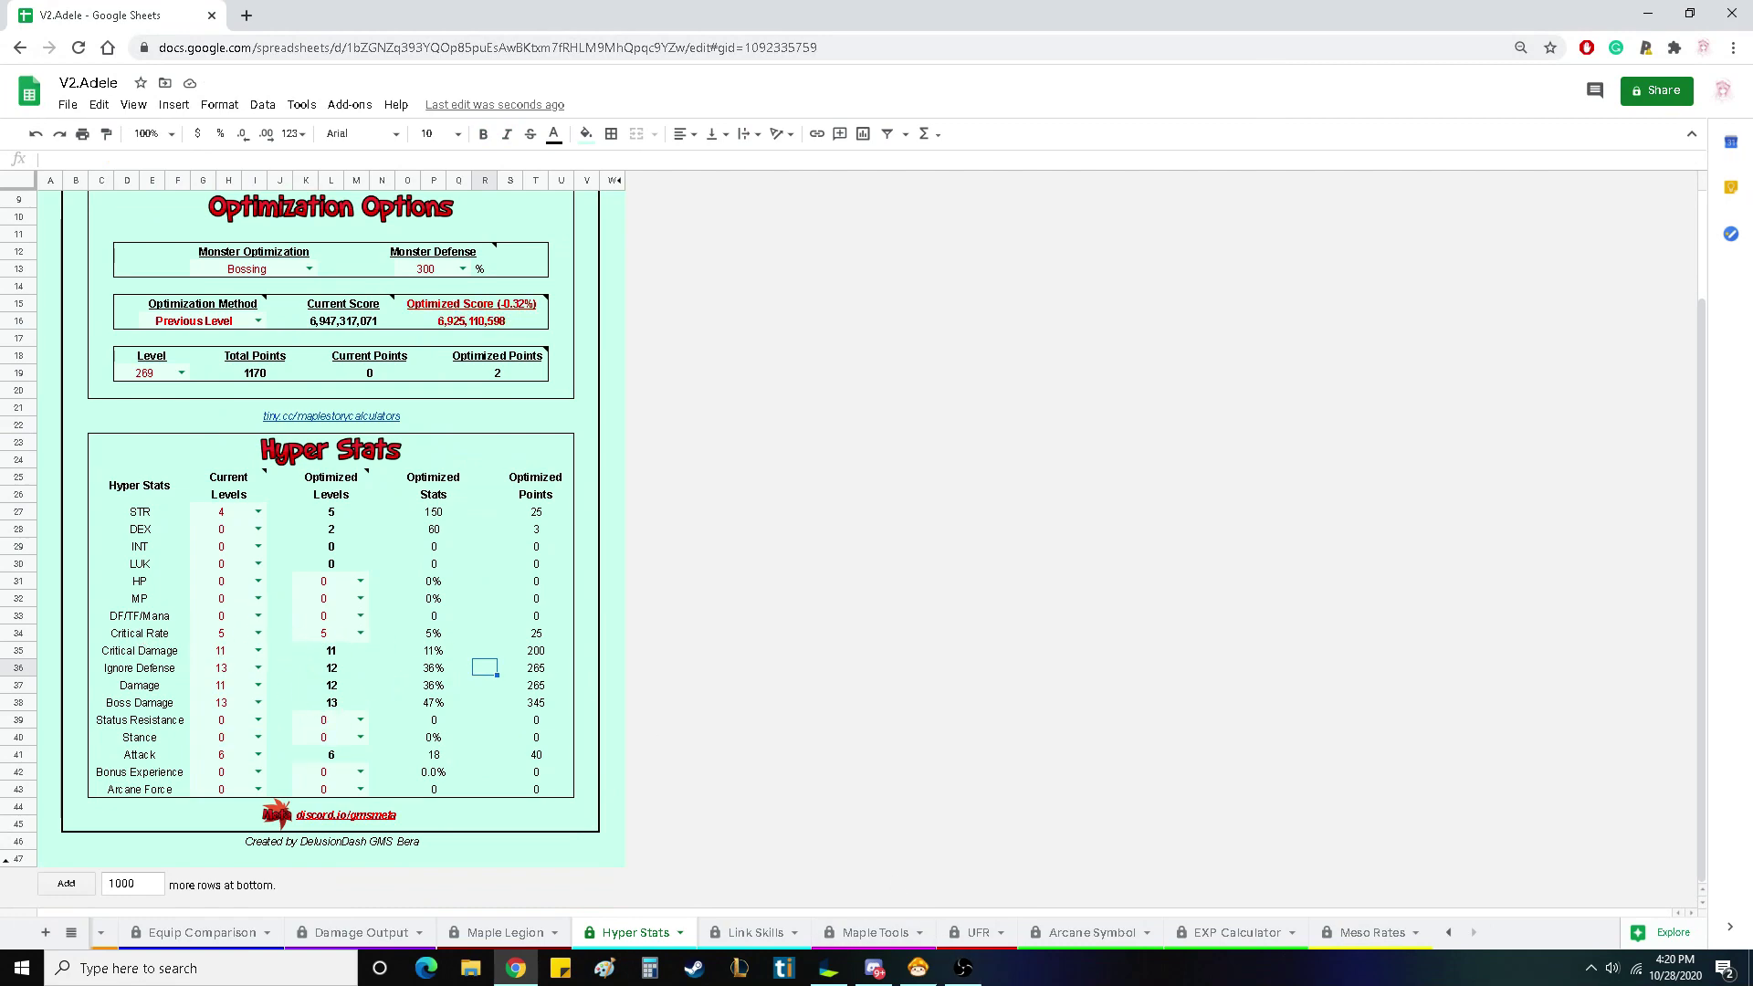
- Switch to MapleStory, reposition its window and the character stat panels, and examine the Critical Rate Hyper Stat
left_click(918, 968)
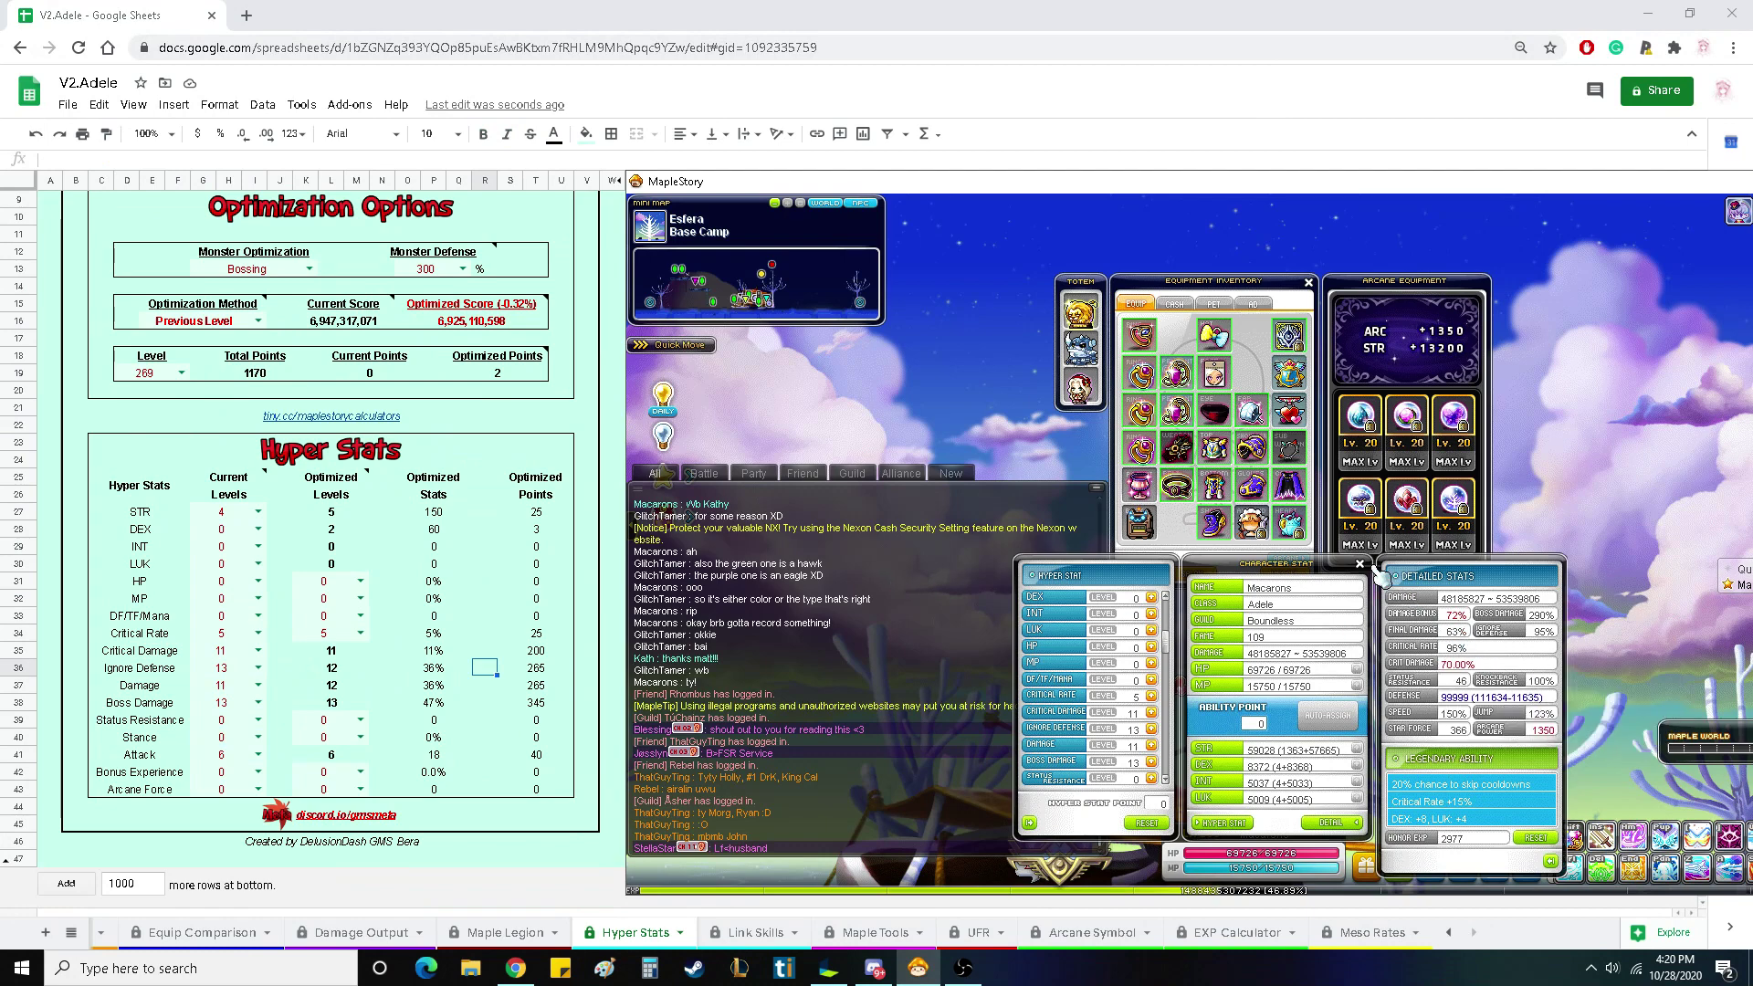
left_click_drag(1279, 564, 935, 407)
left_click_drag(1007, 191, 853, 148)
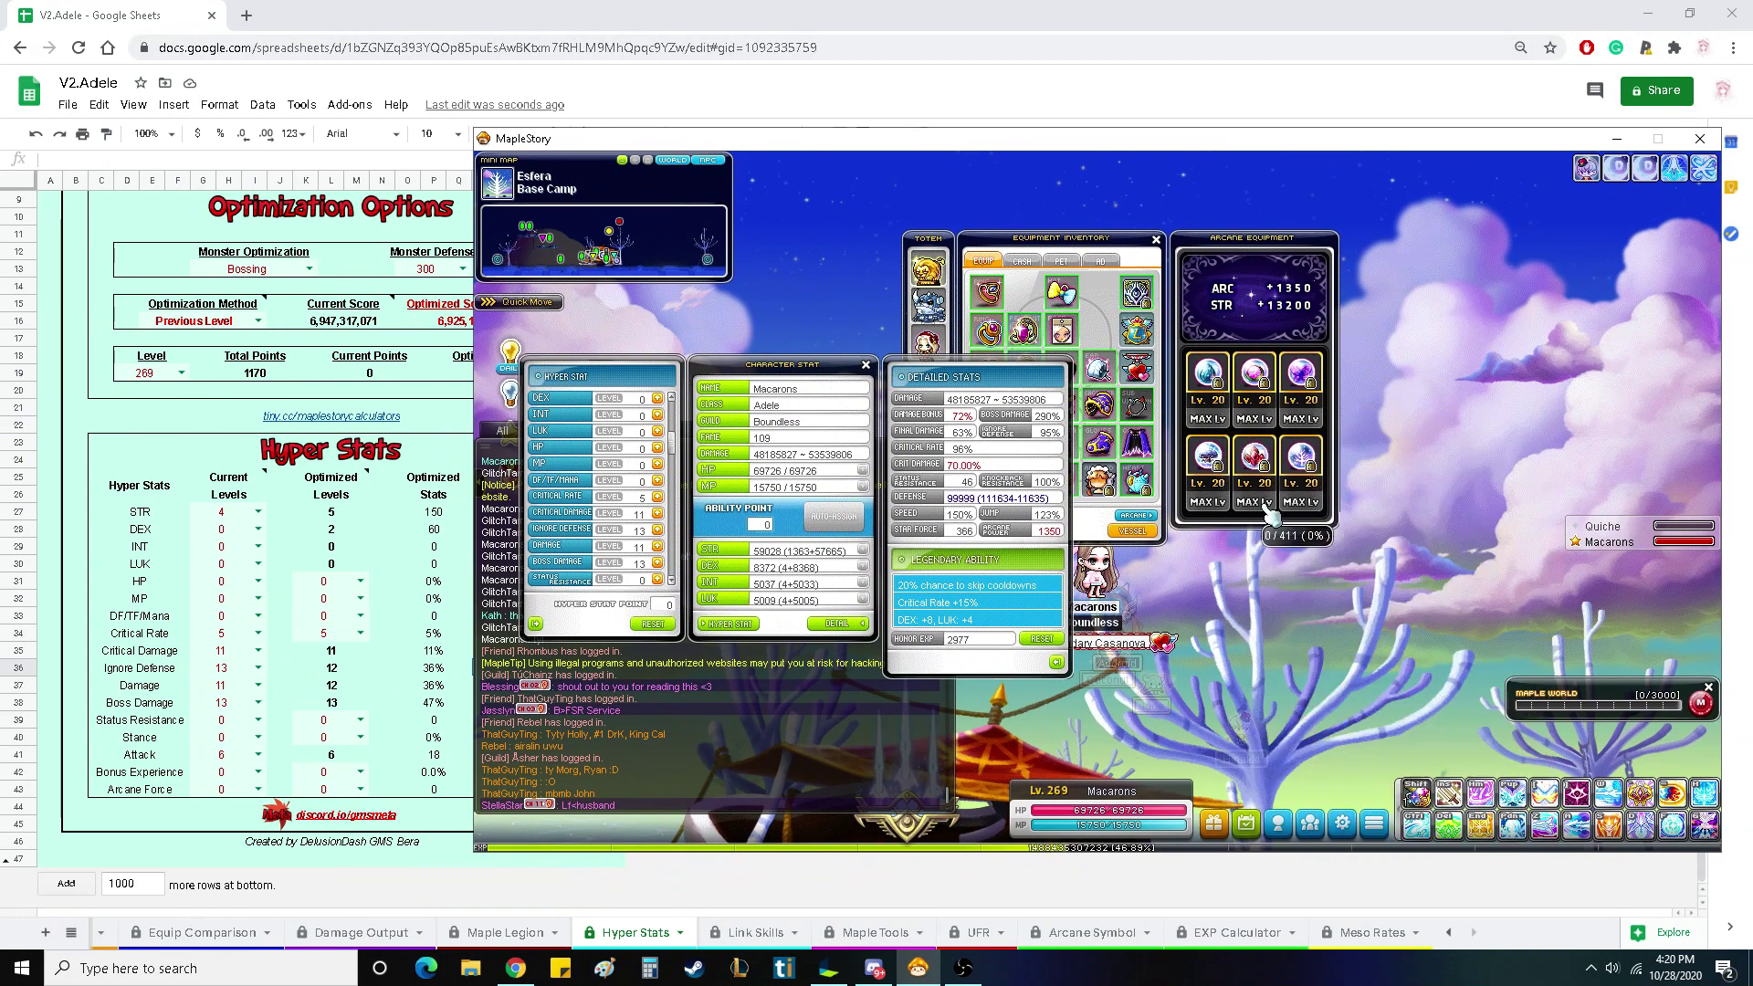
mouse_move(580, 506)
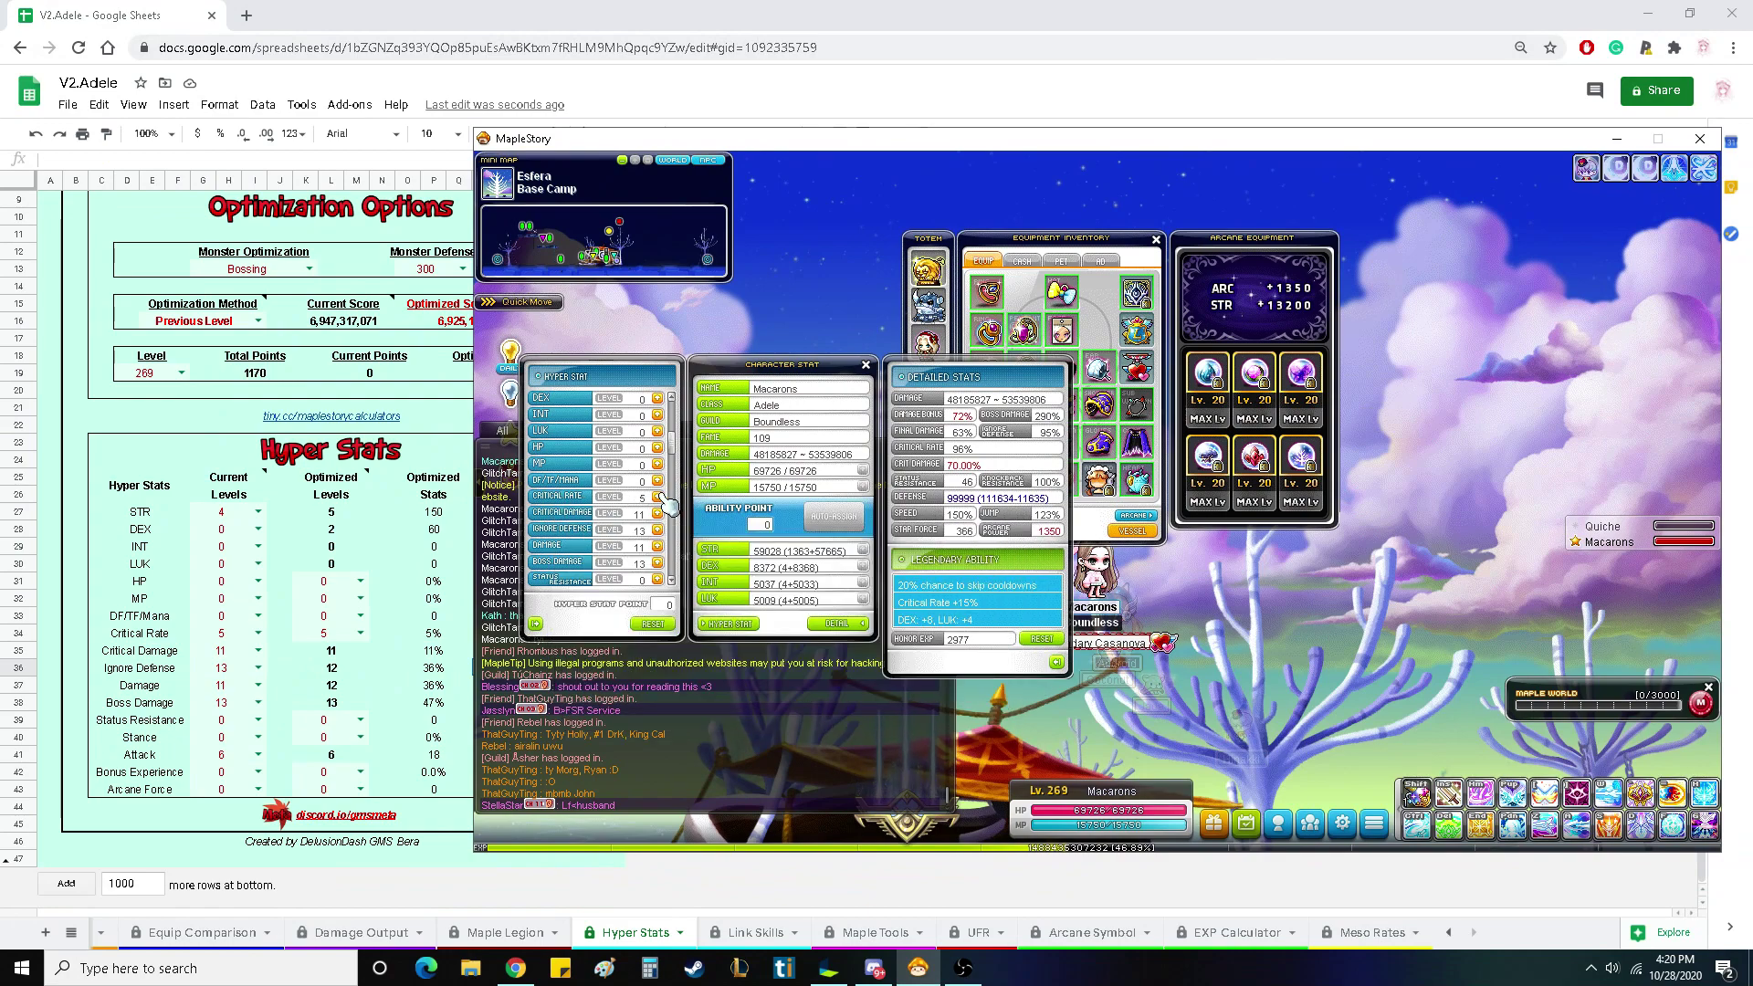
- Return to the spreadsheet, try a current Critical Rate level of 0, and restore it to 5
key("alt+Tab")
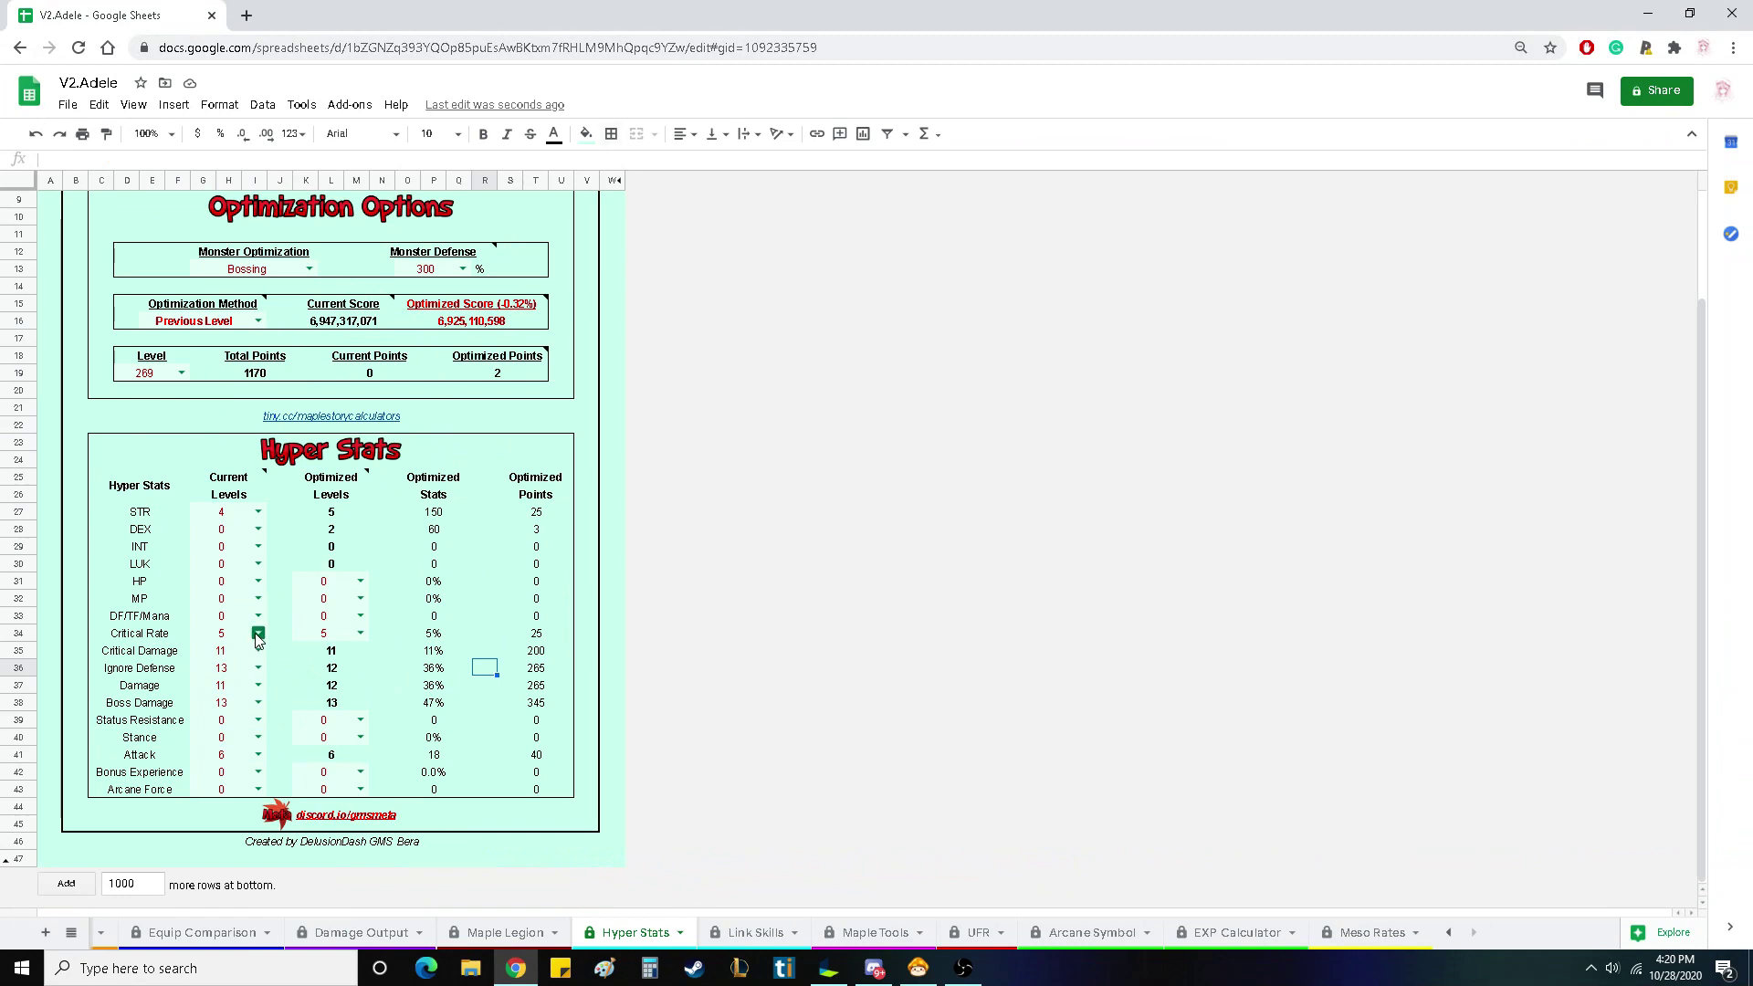
left_click(258, 636)
left_click(223, 658)
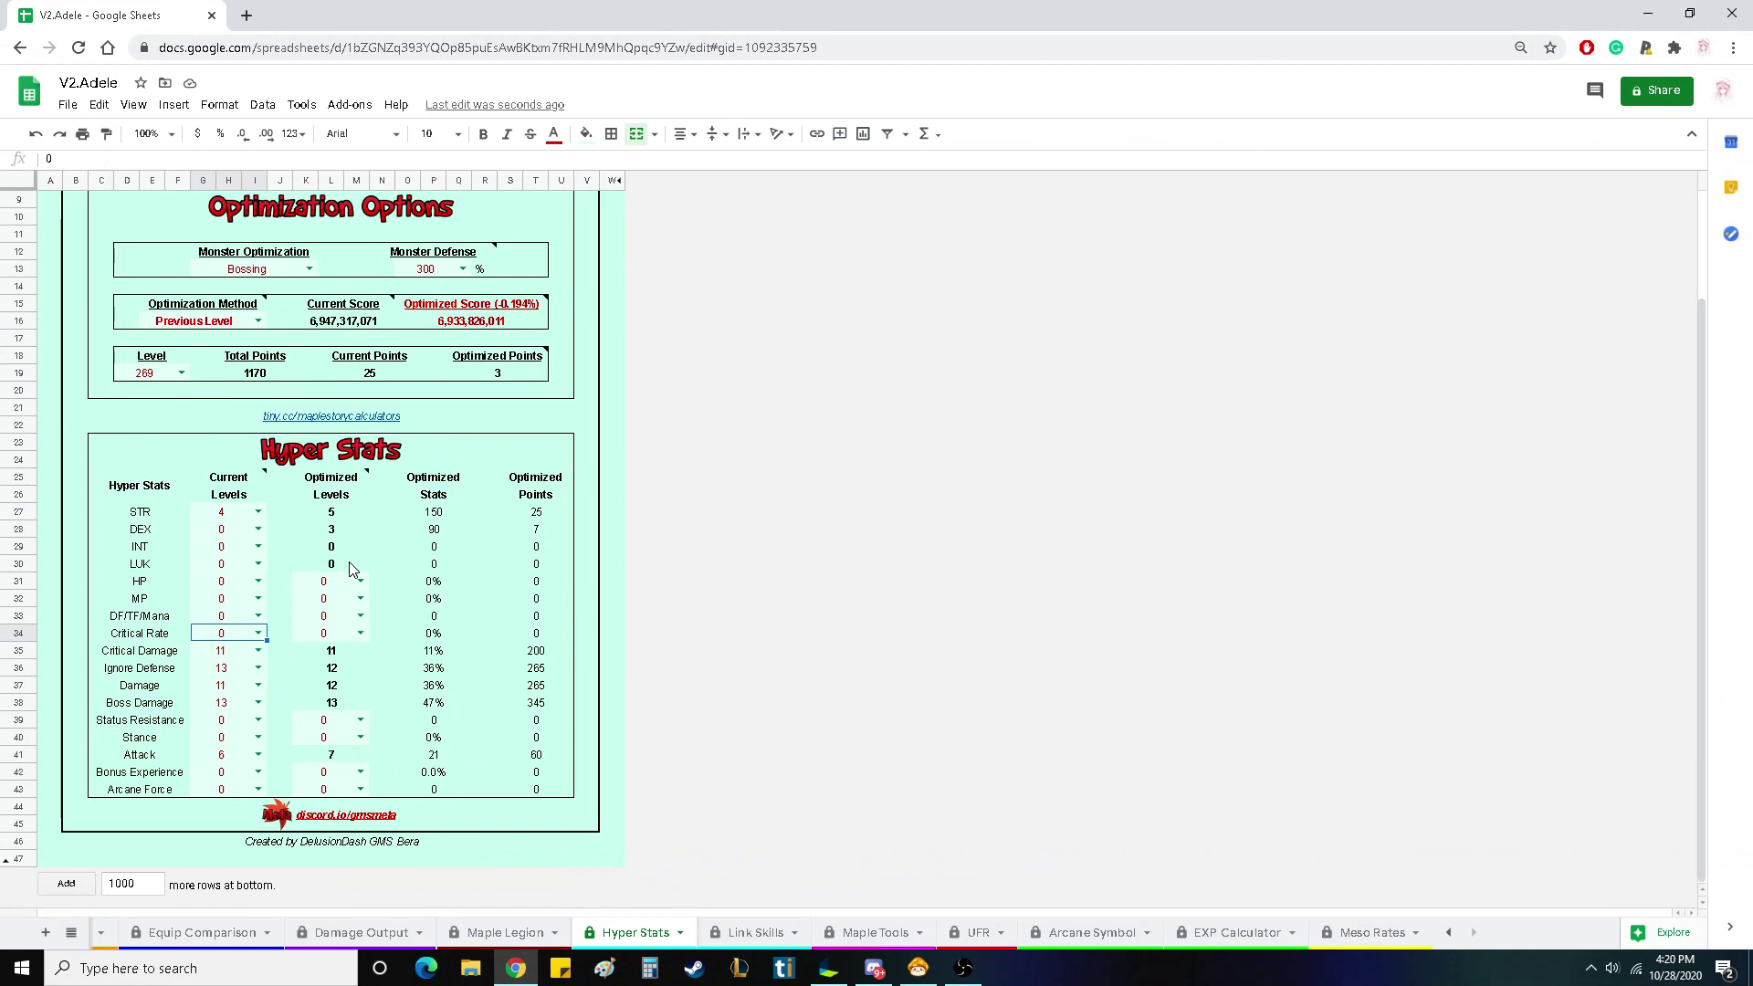
left_click(258, 633)
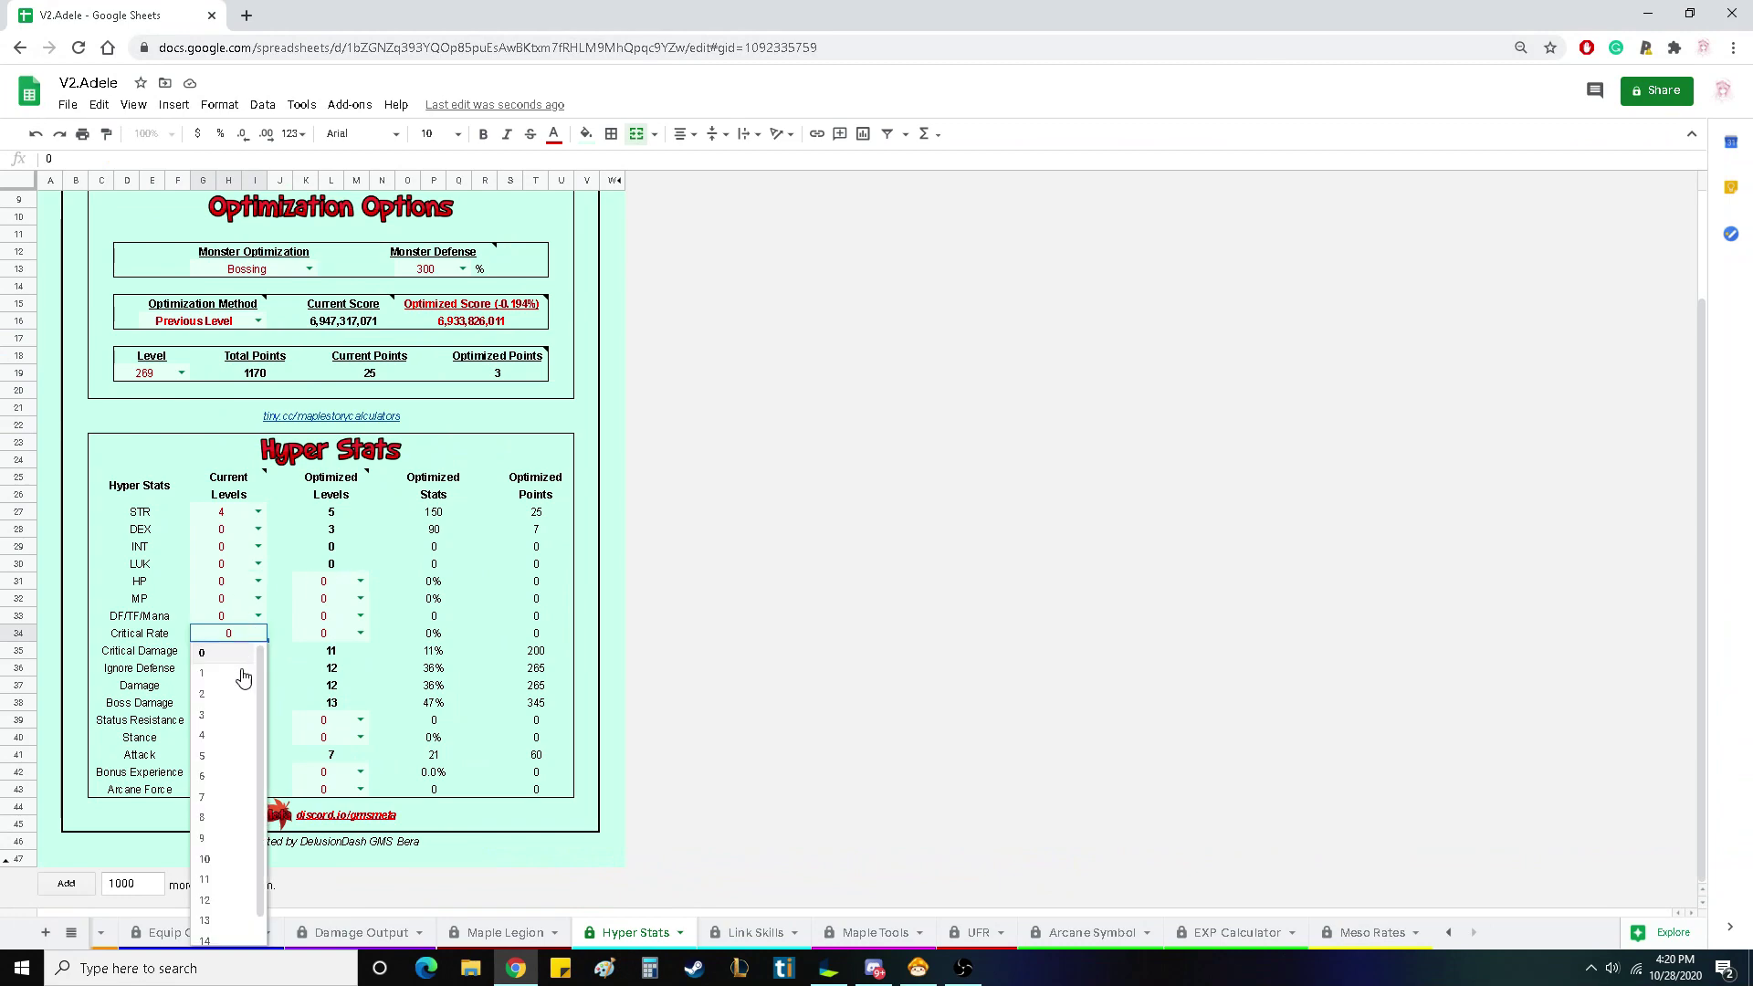
left_click(223, 756)
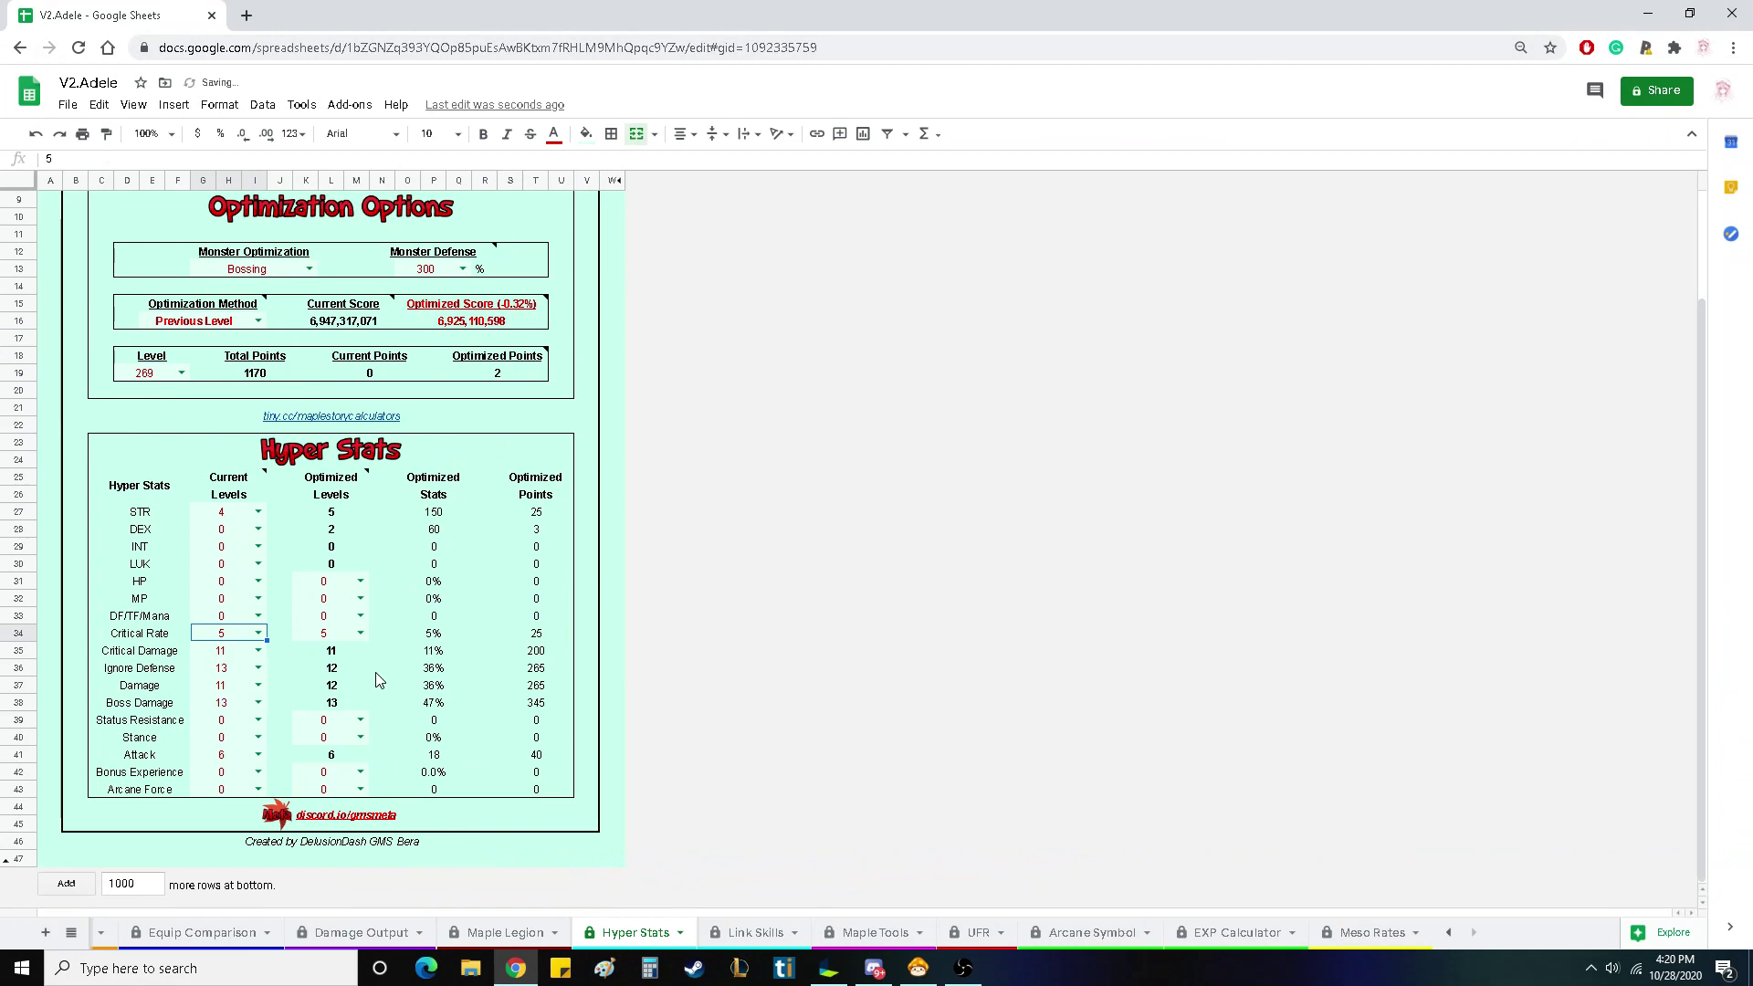
- Set the current Critical Rate level to 0 and switch to MapleStory to view the character stats
left_click(258, 632)
left_click(224, 650)
double_click(360, 636)
left_click(439, 636)
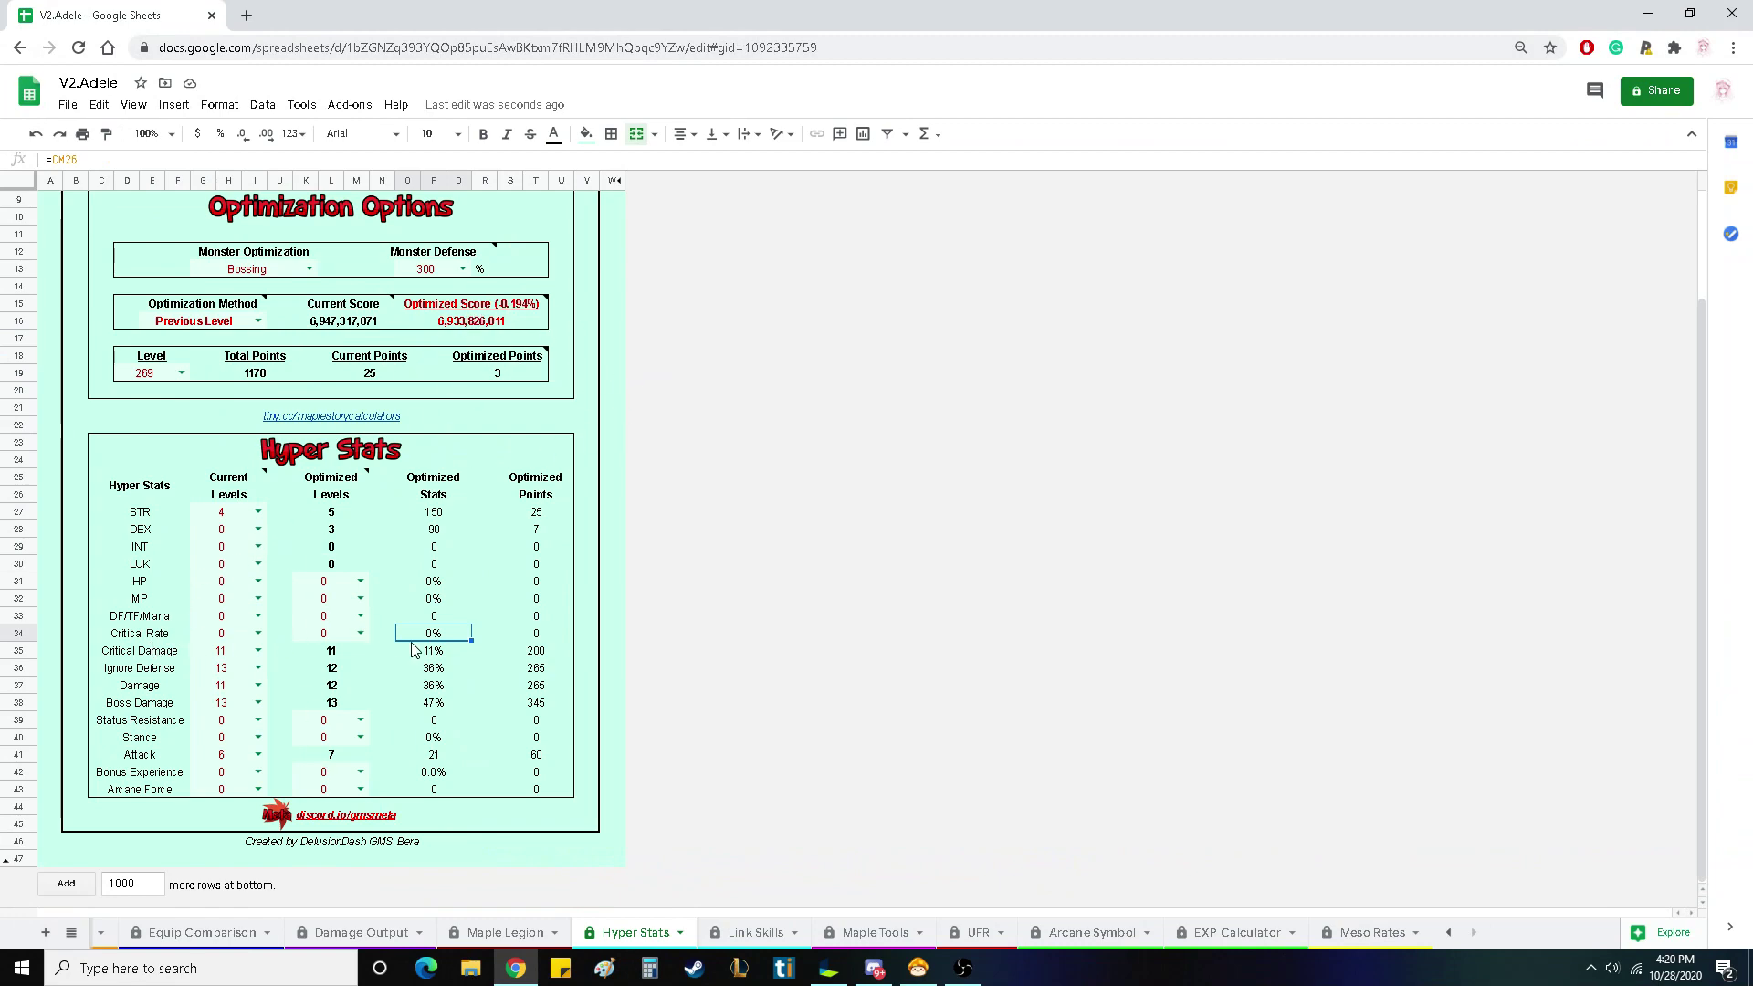
left_click(917, 968)
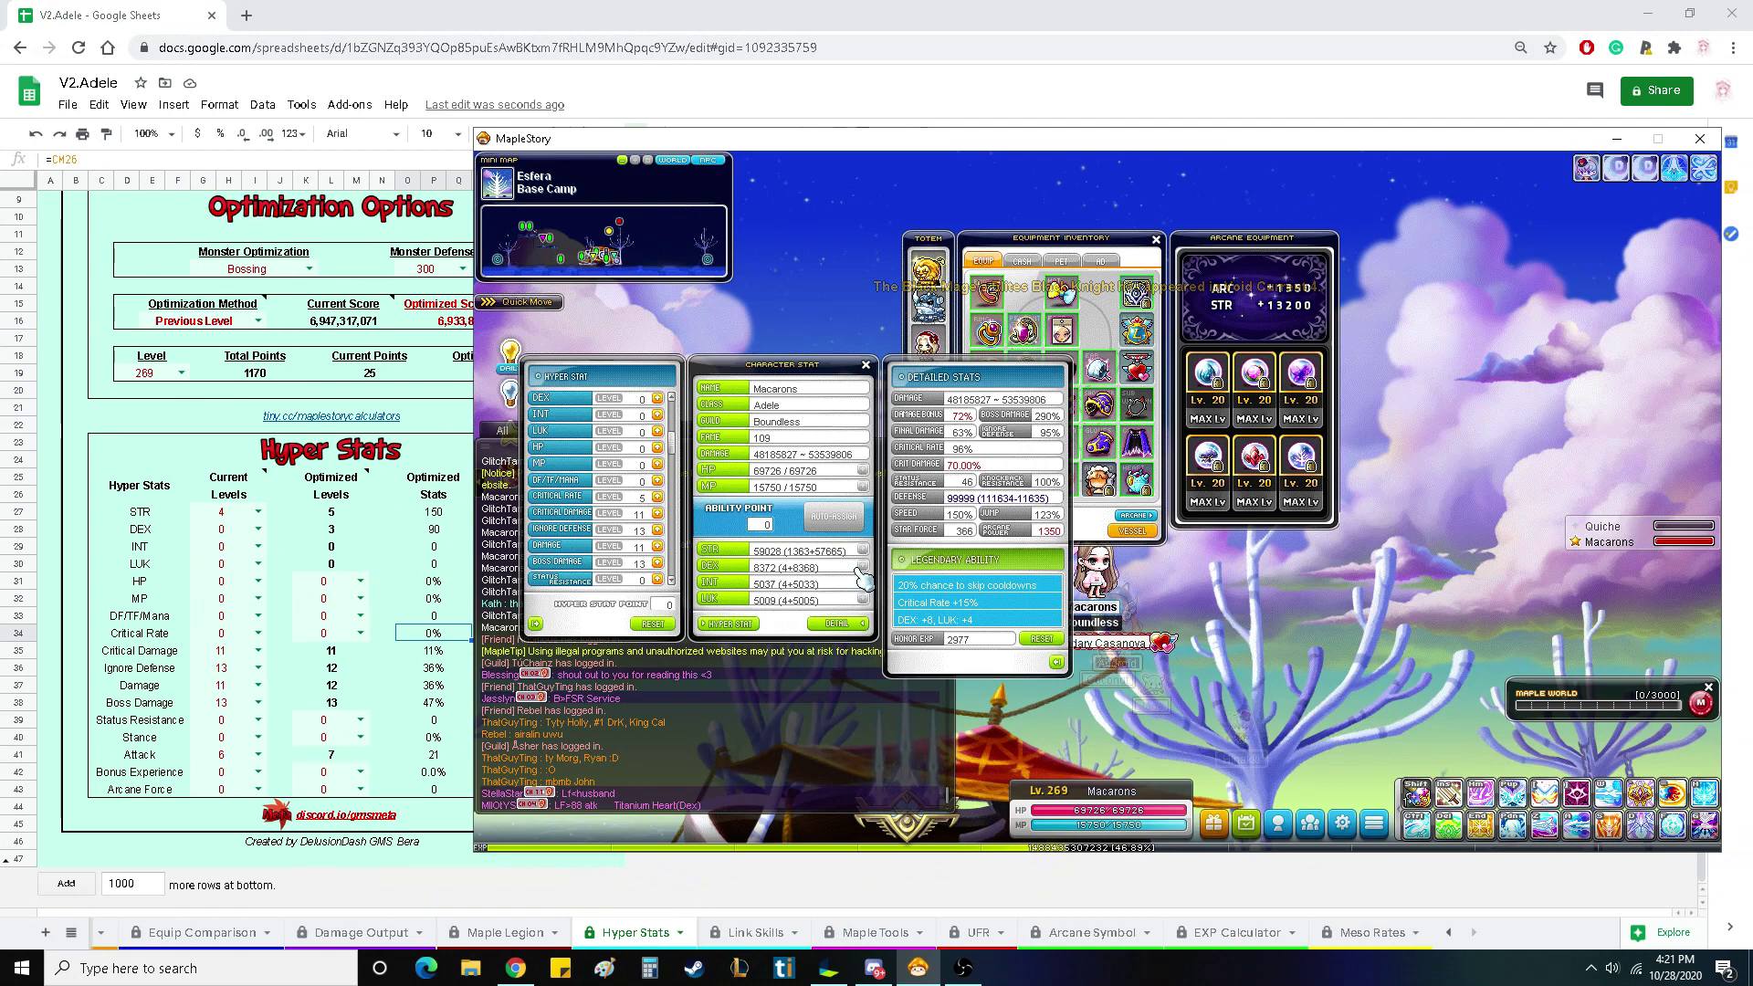
- Return to the spreadsheet and look through the Link Skills, MapleTools and UFR sheets
left_click(742, 932)
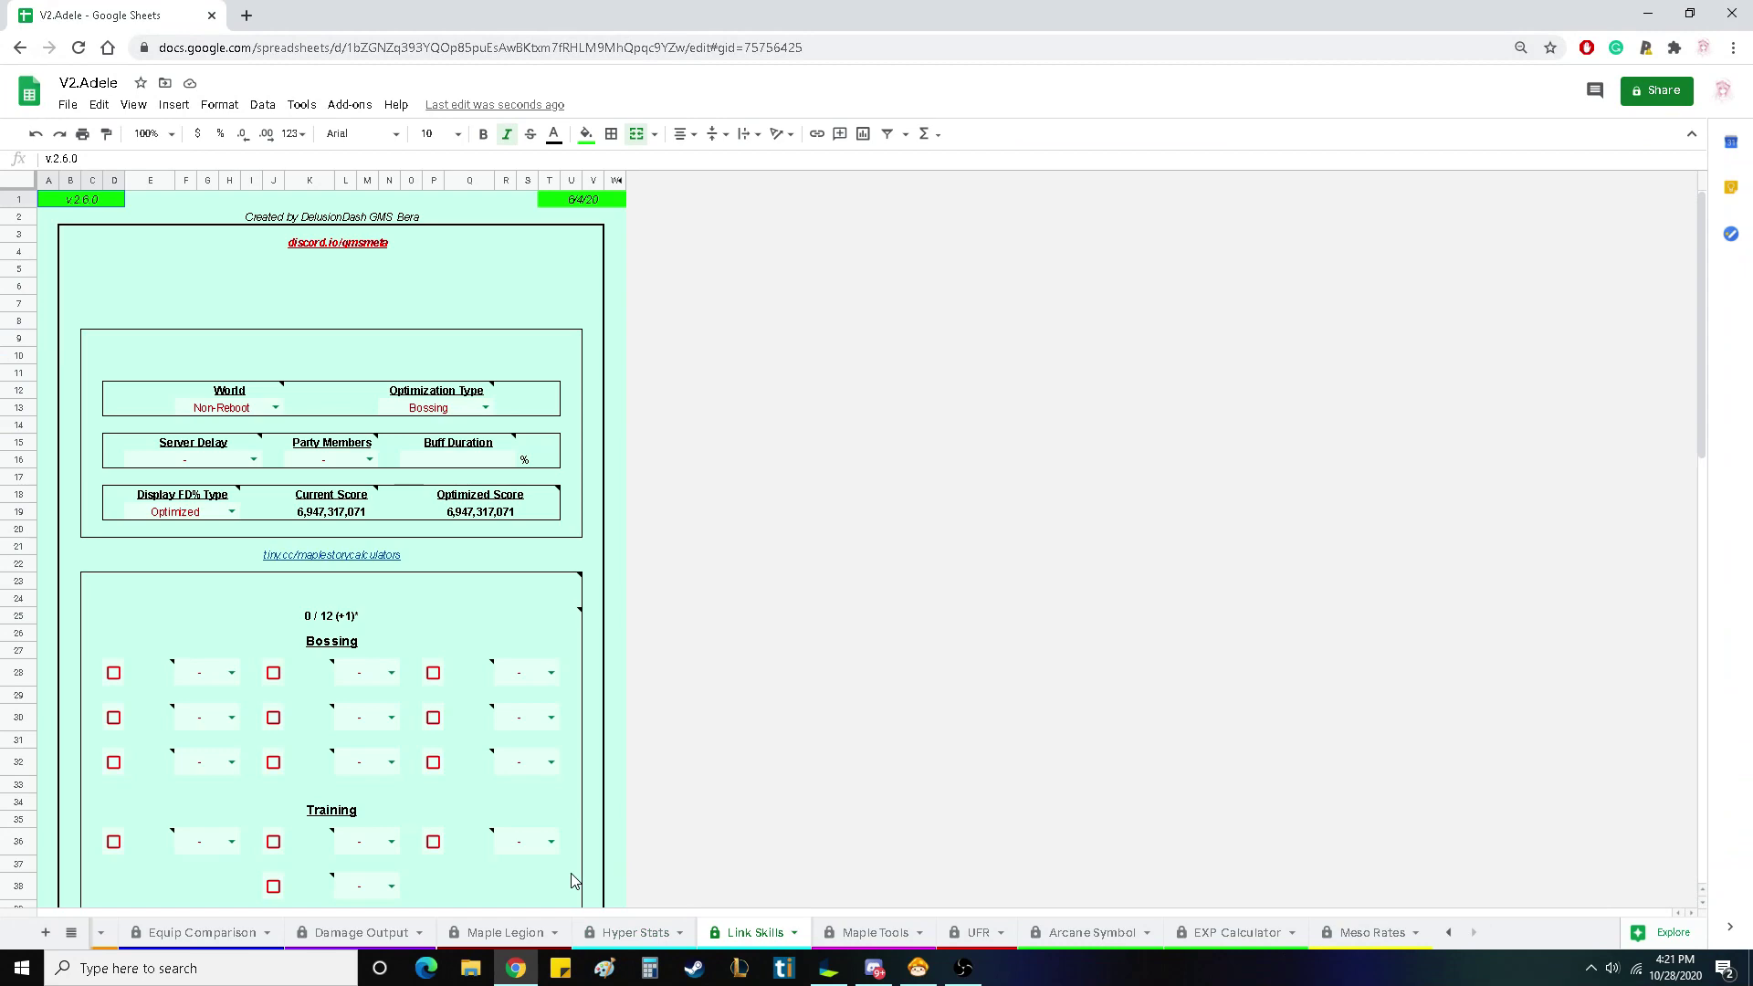
left_click(892, 938)
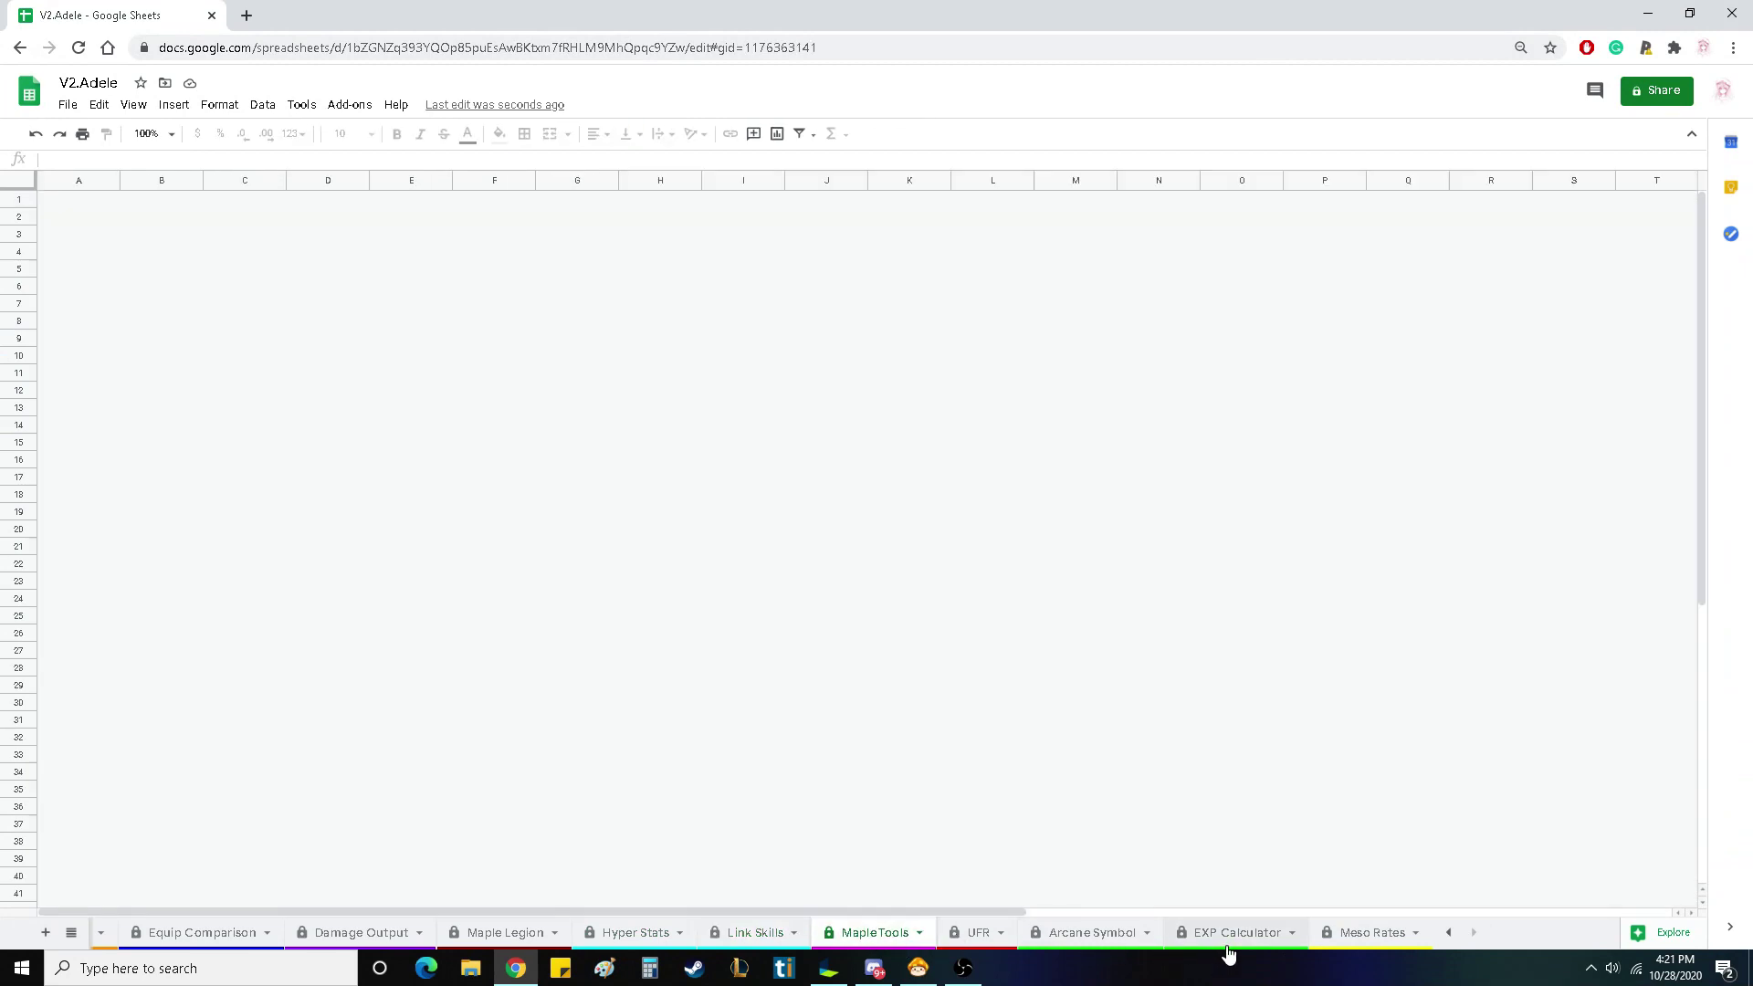
left_click(986, 939)
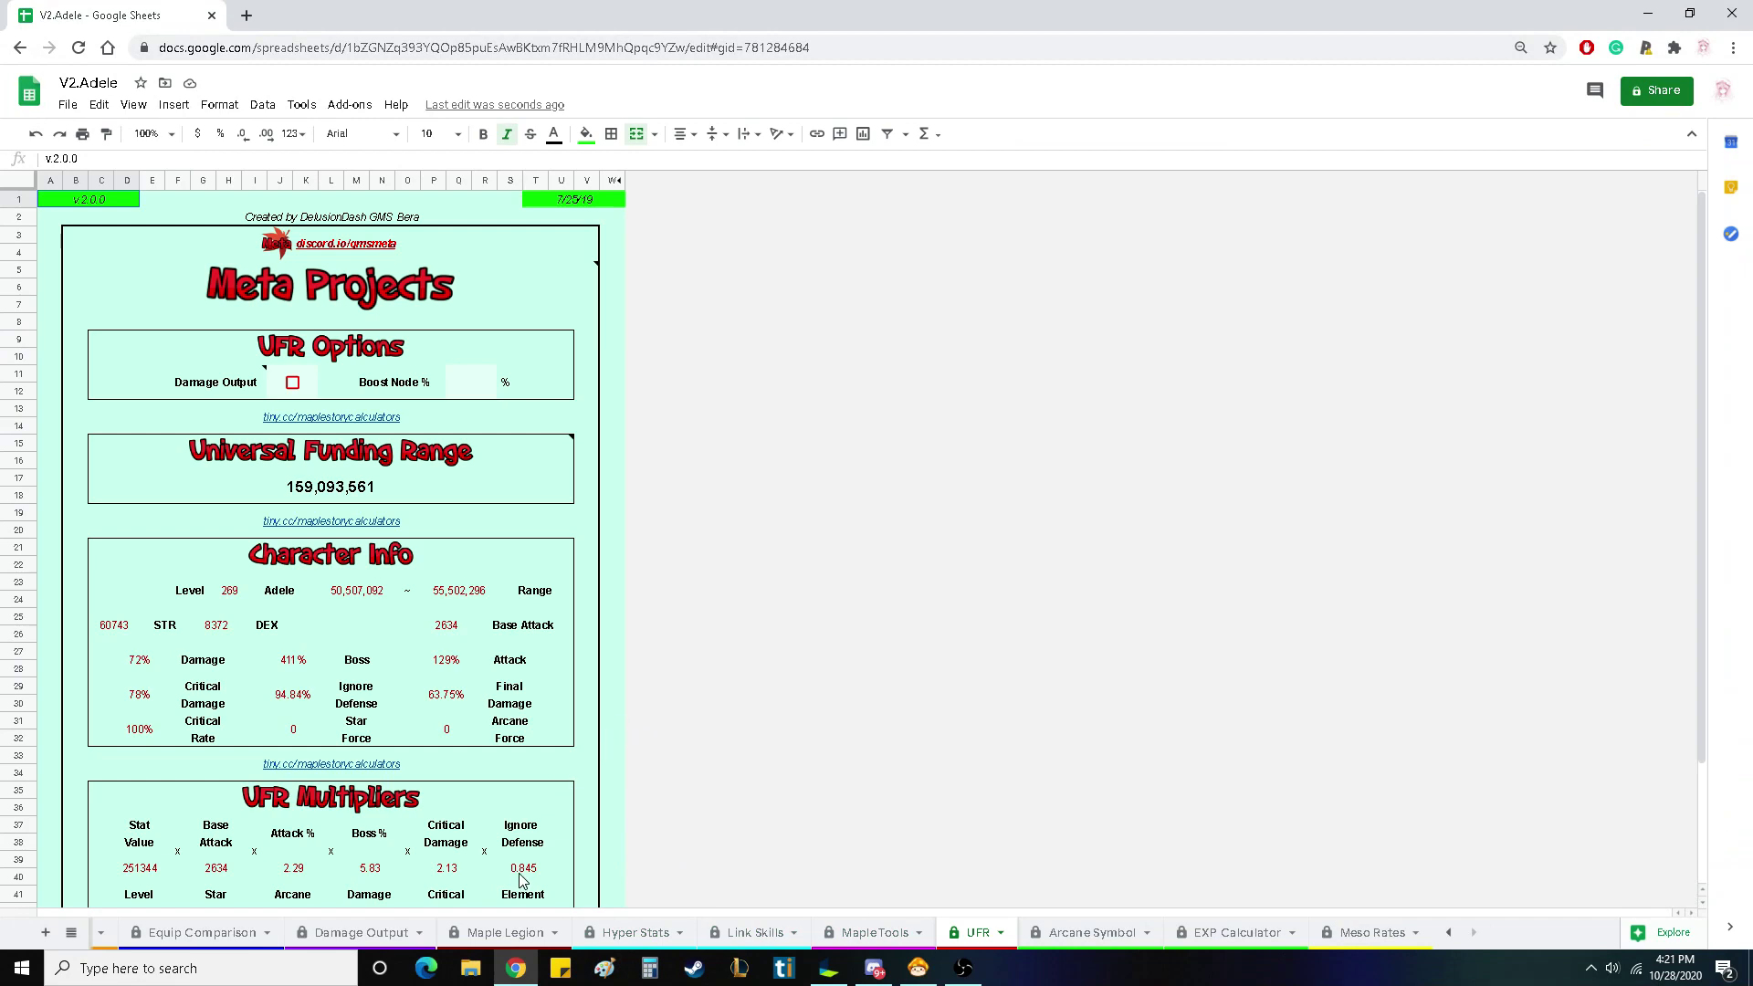
- Look over the UFR multipliers and return to the Stat and Attack section of the Stat Equivalents sheet
scroll(526, 873, "down", 3)
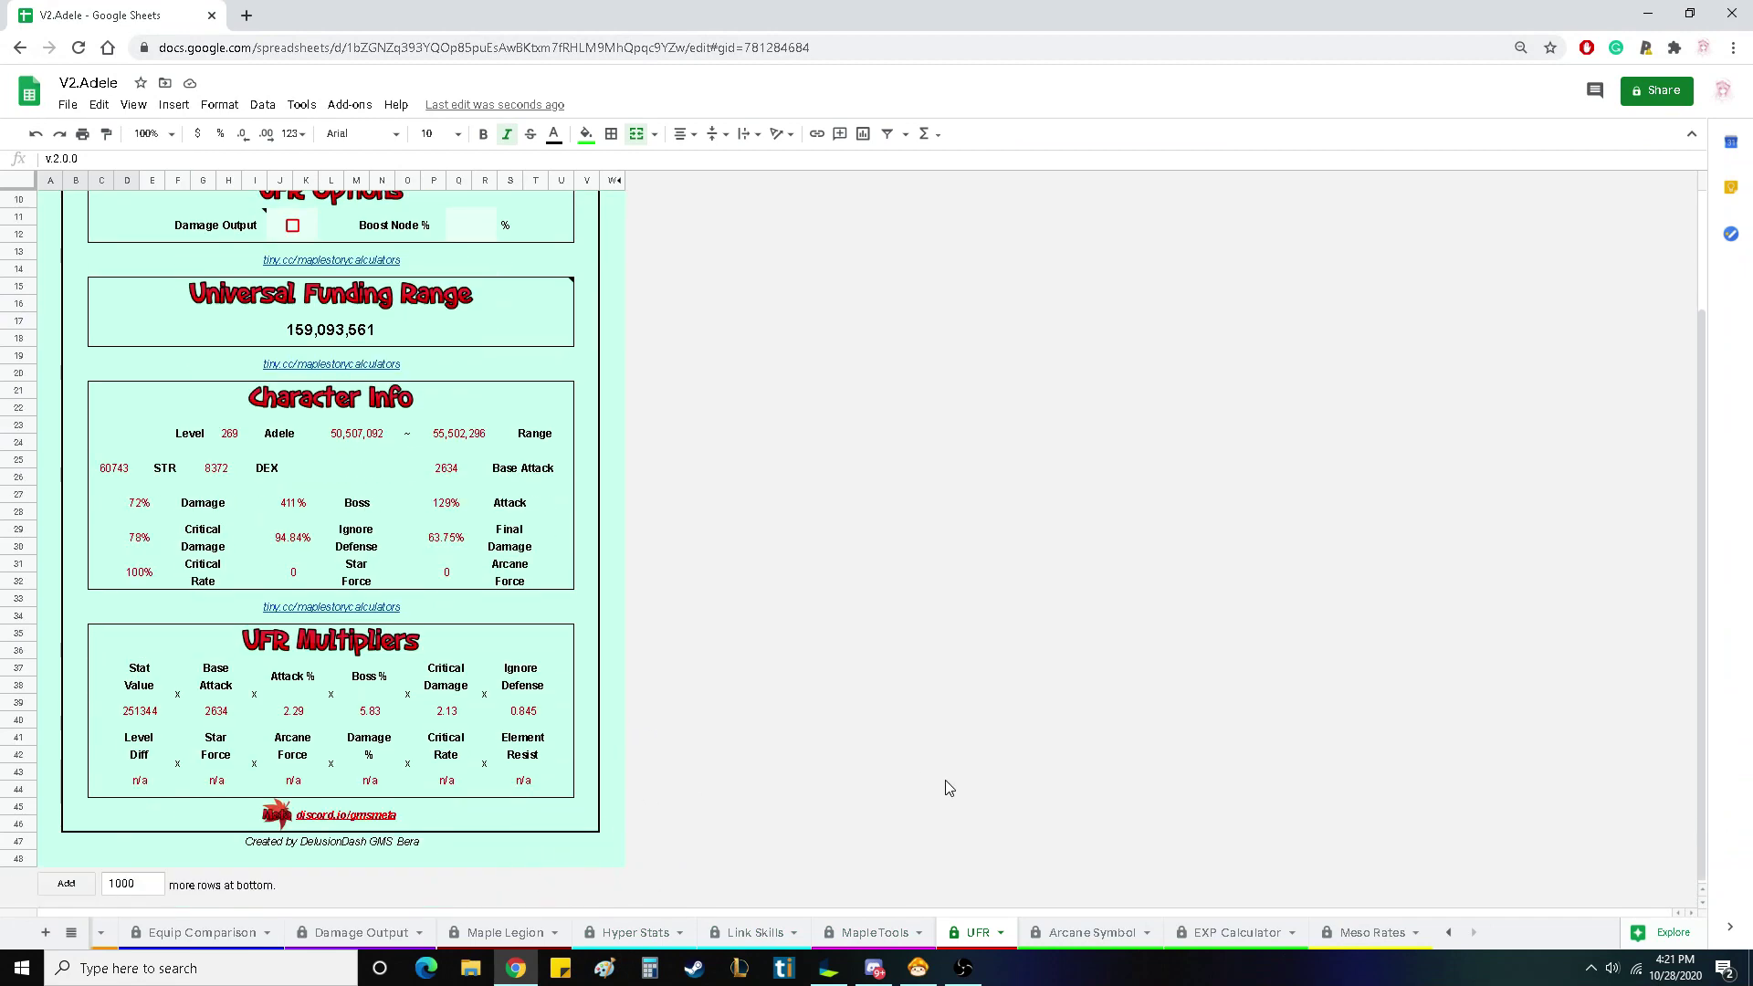
left_click(1448, 934)
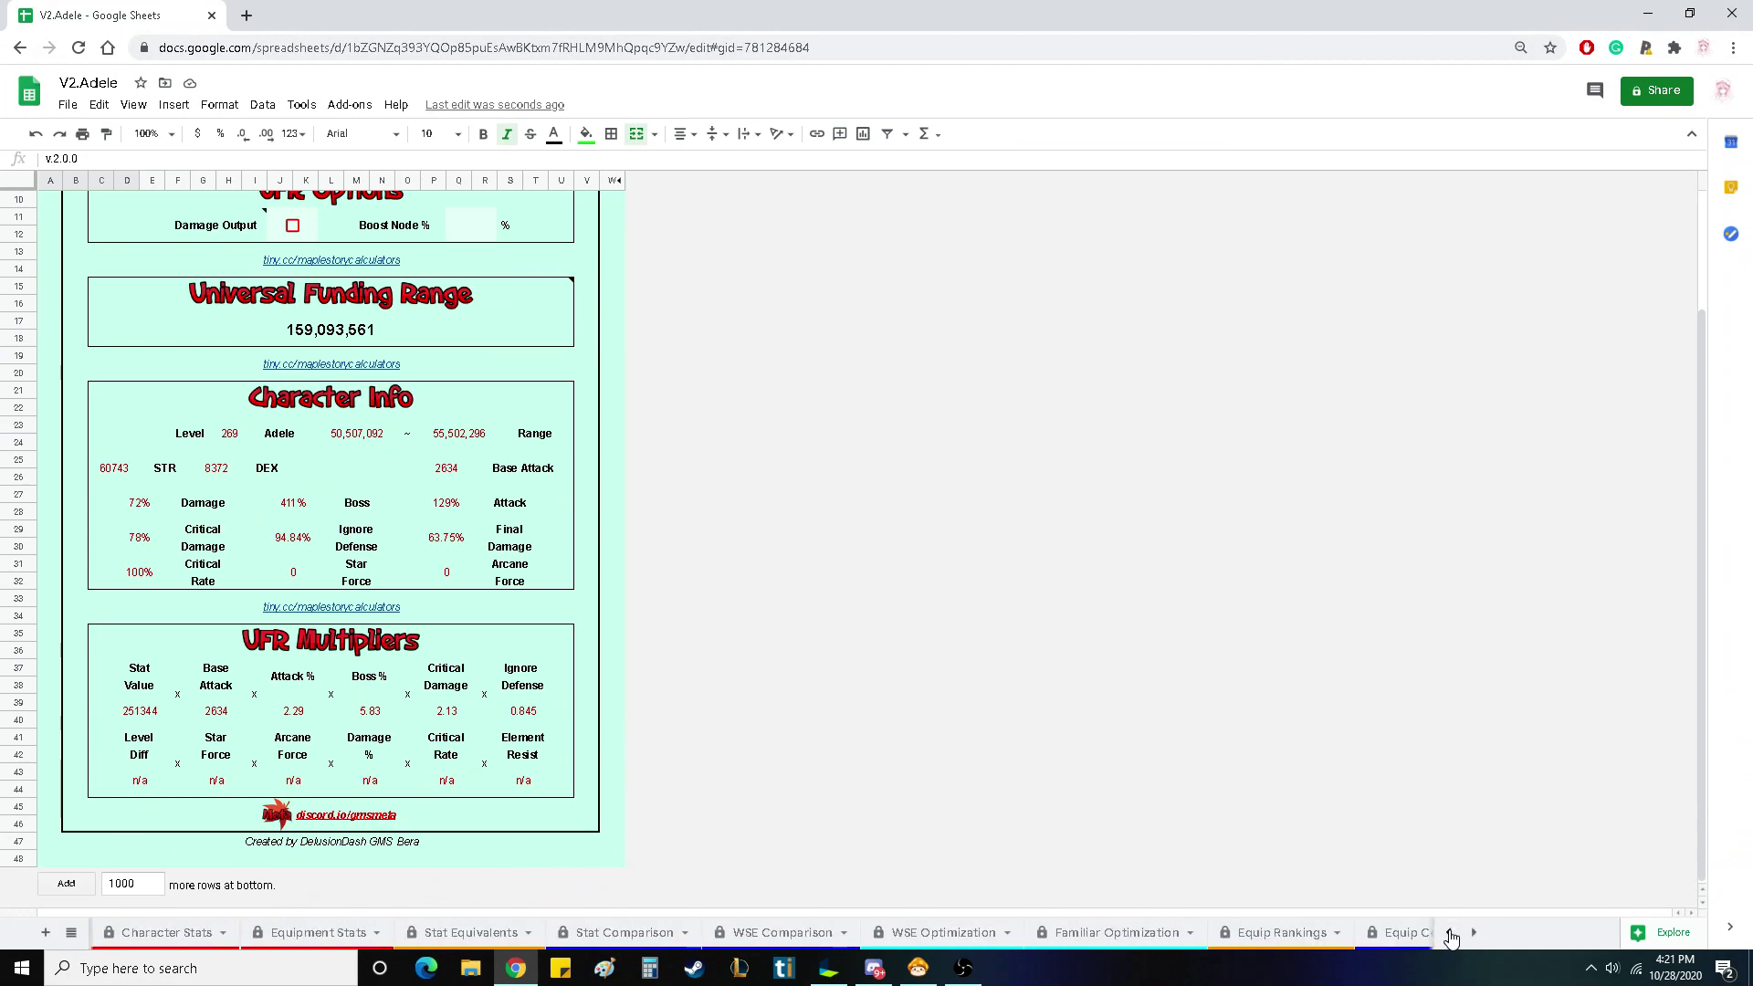
left_click(1450, 933)
left_click(1451, 933)
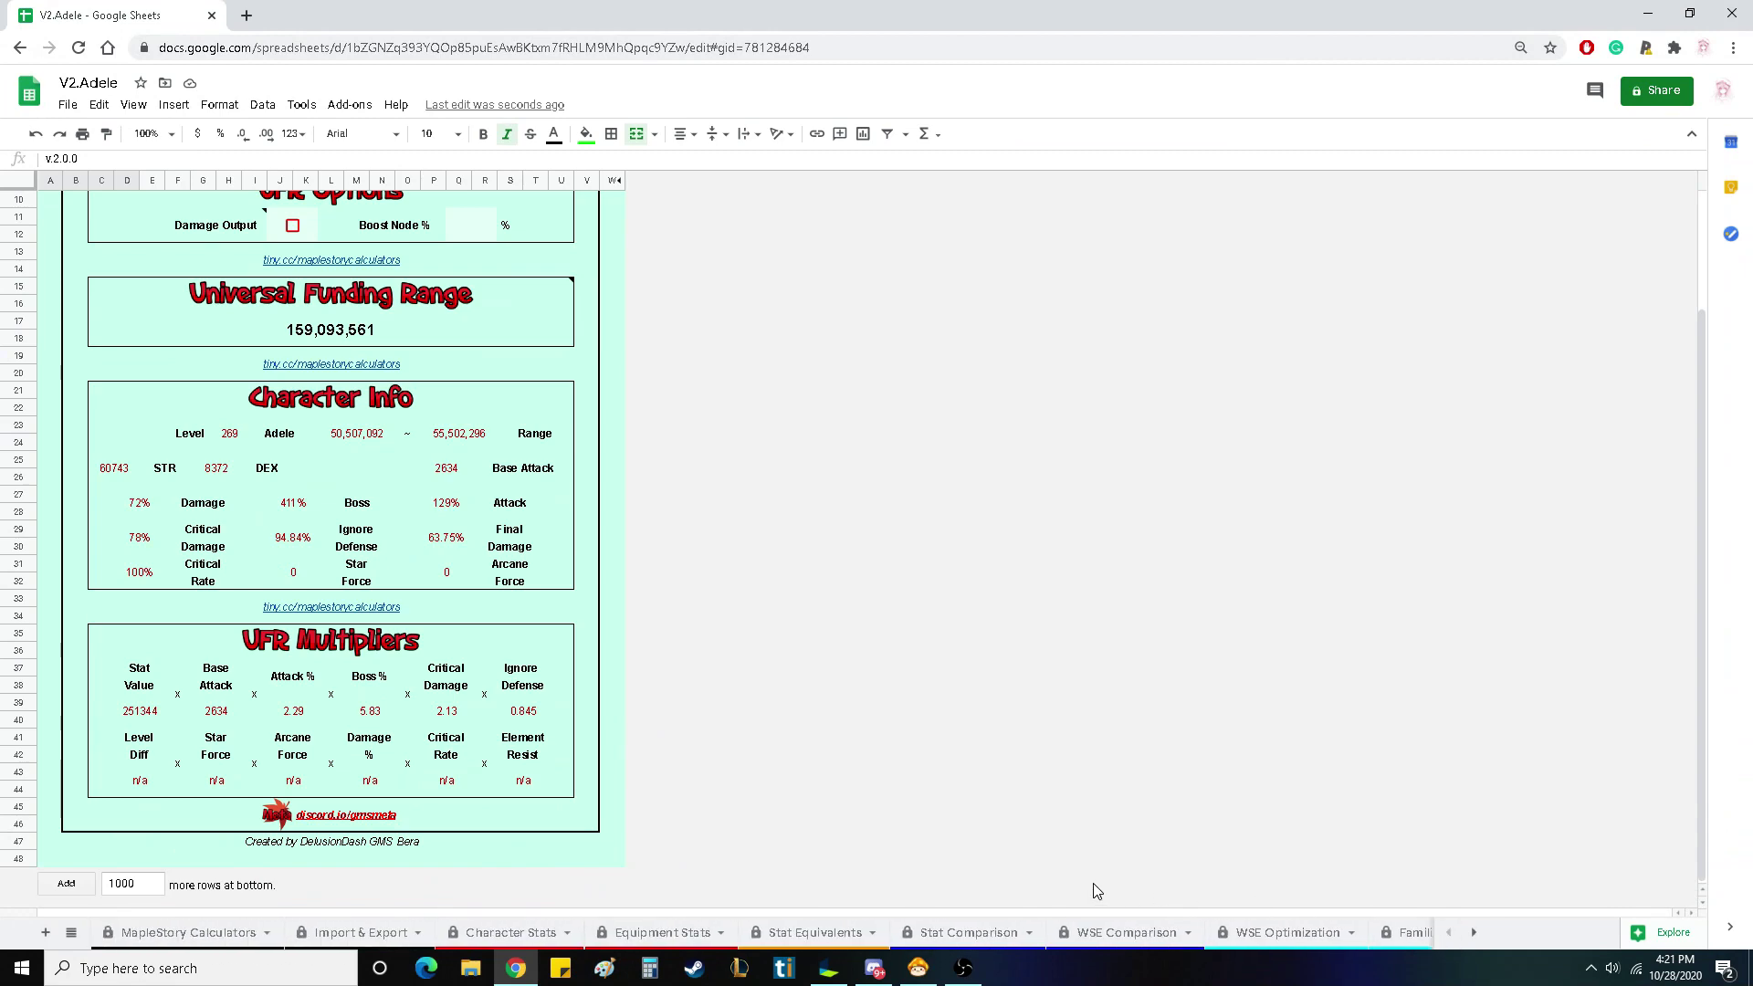
left_click(801, 935)
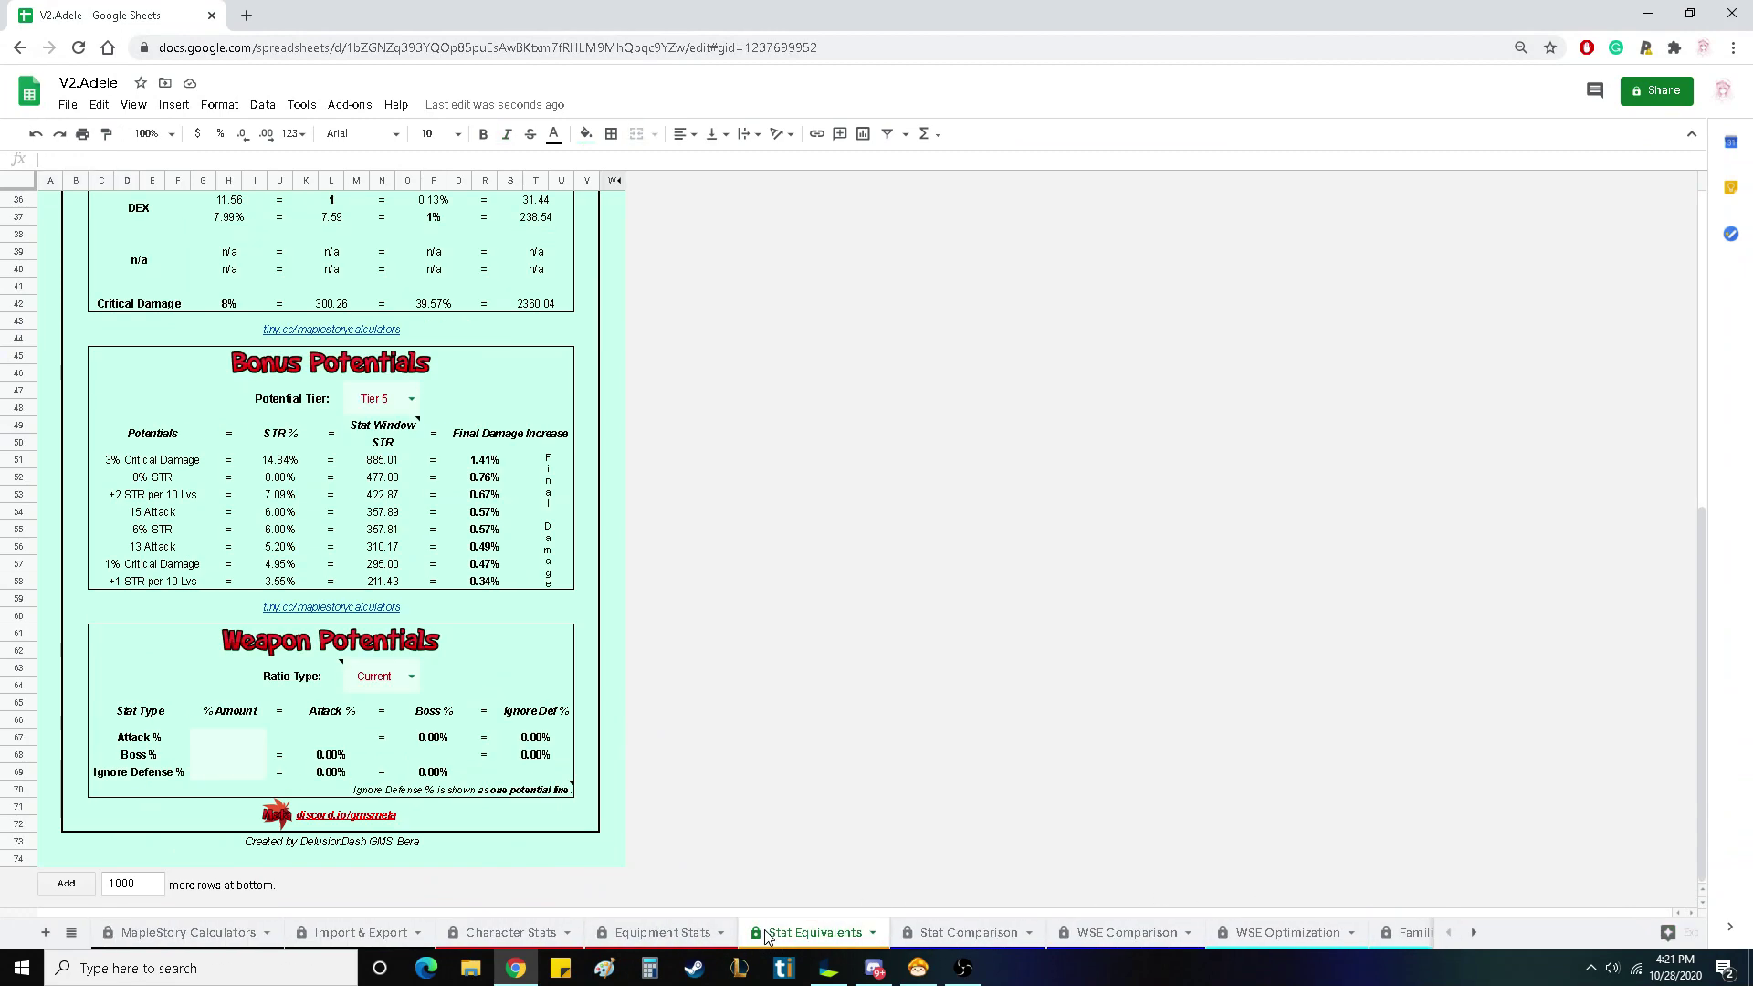
scroll(575, 820, "up", 7)
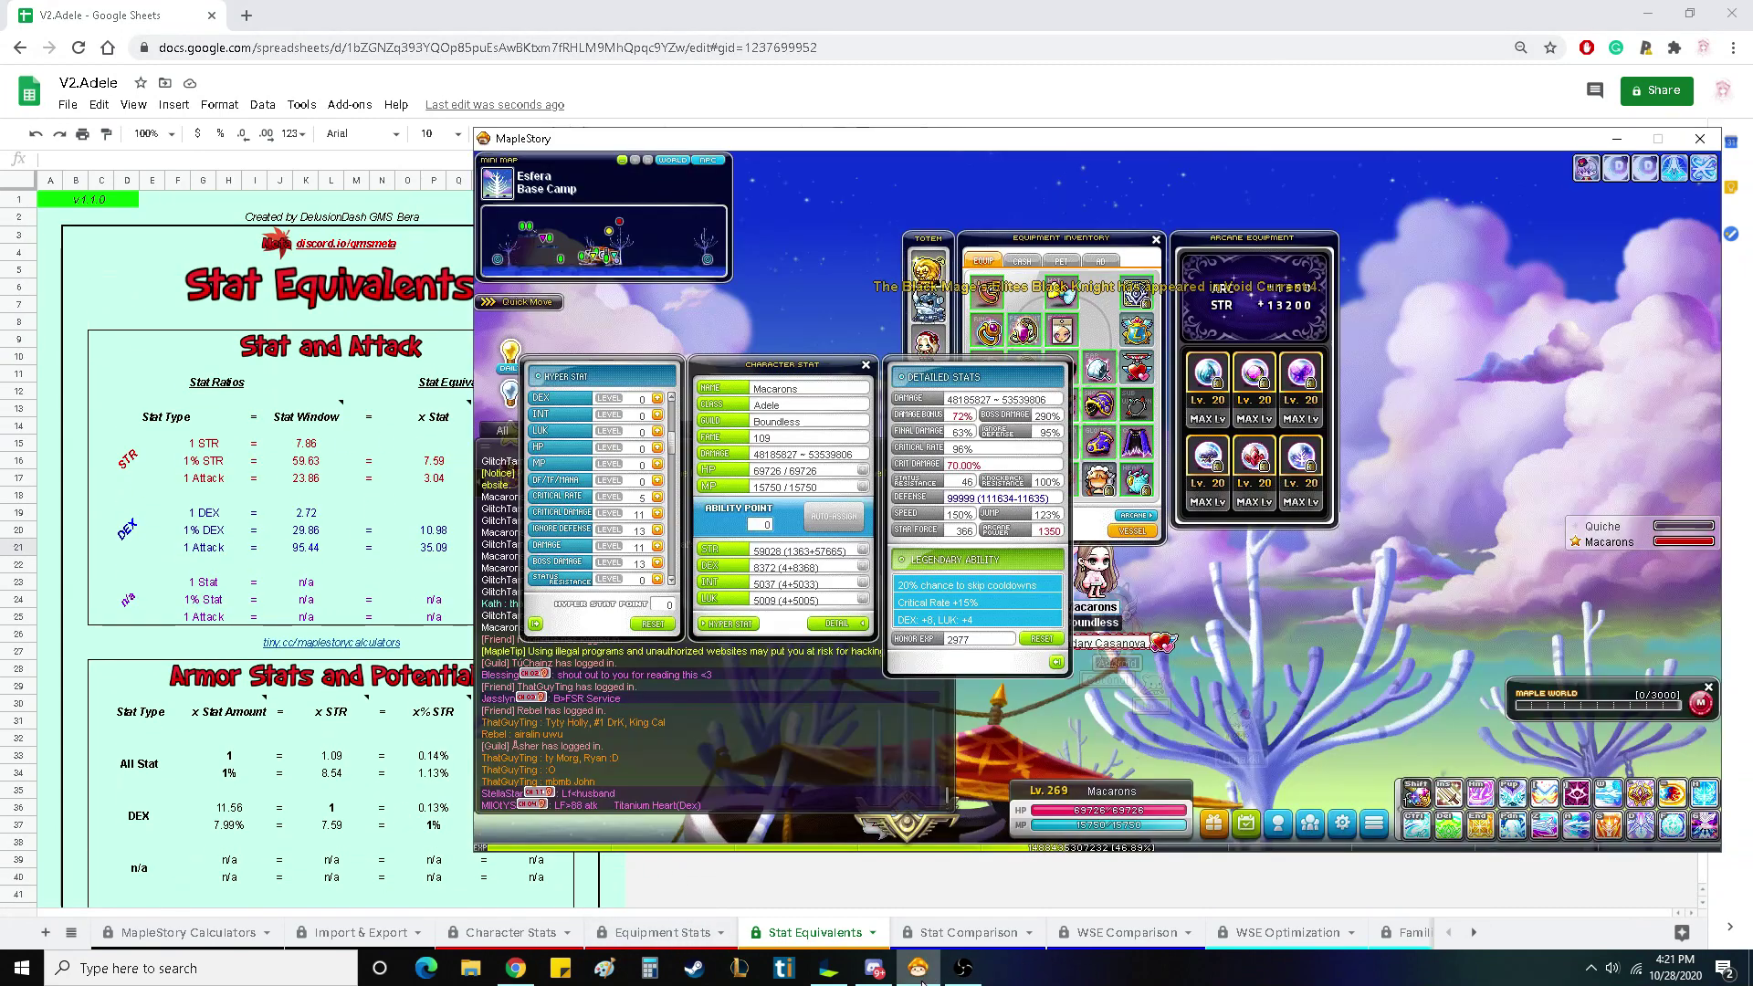
- Switch to MapleStory to view the character's detailed stats and check the experience progress
left_click(922, 971)
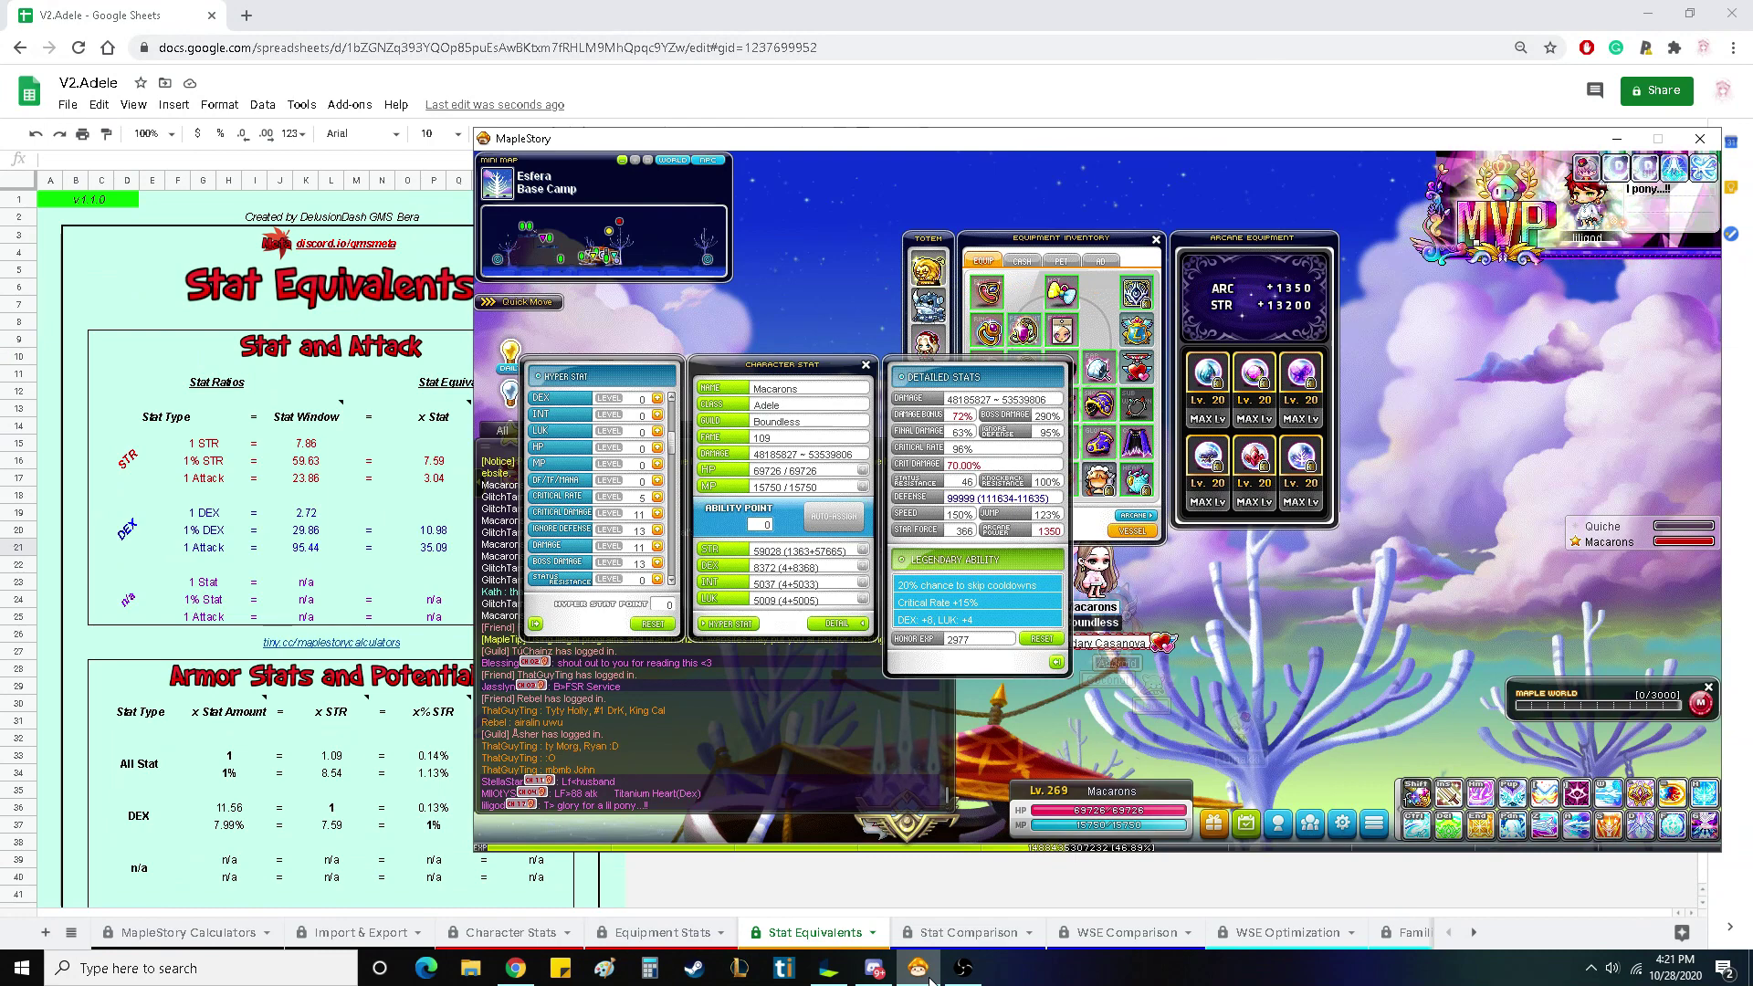
mouse_move(1548, 847)
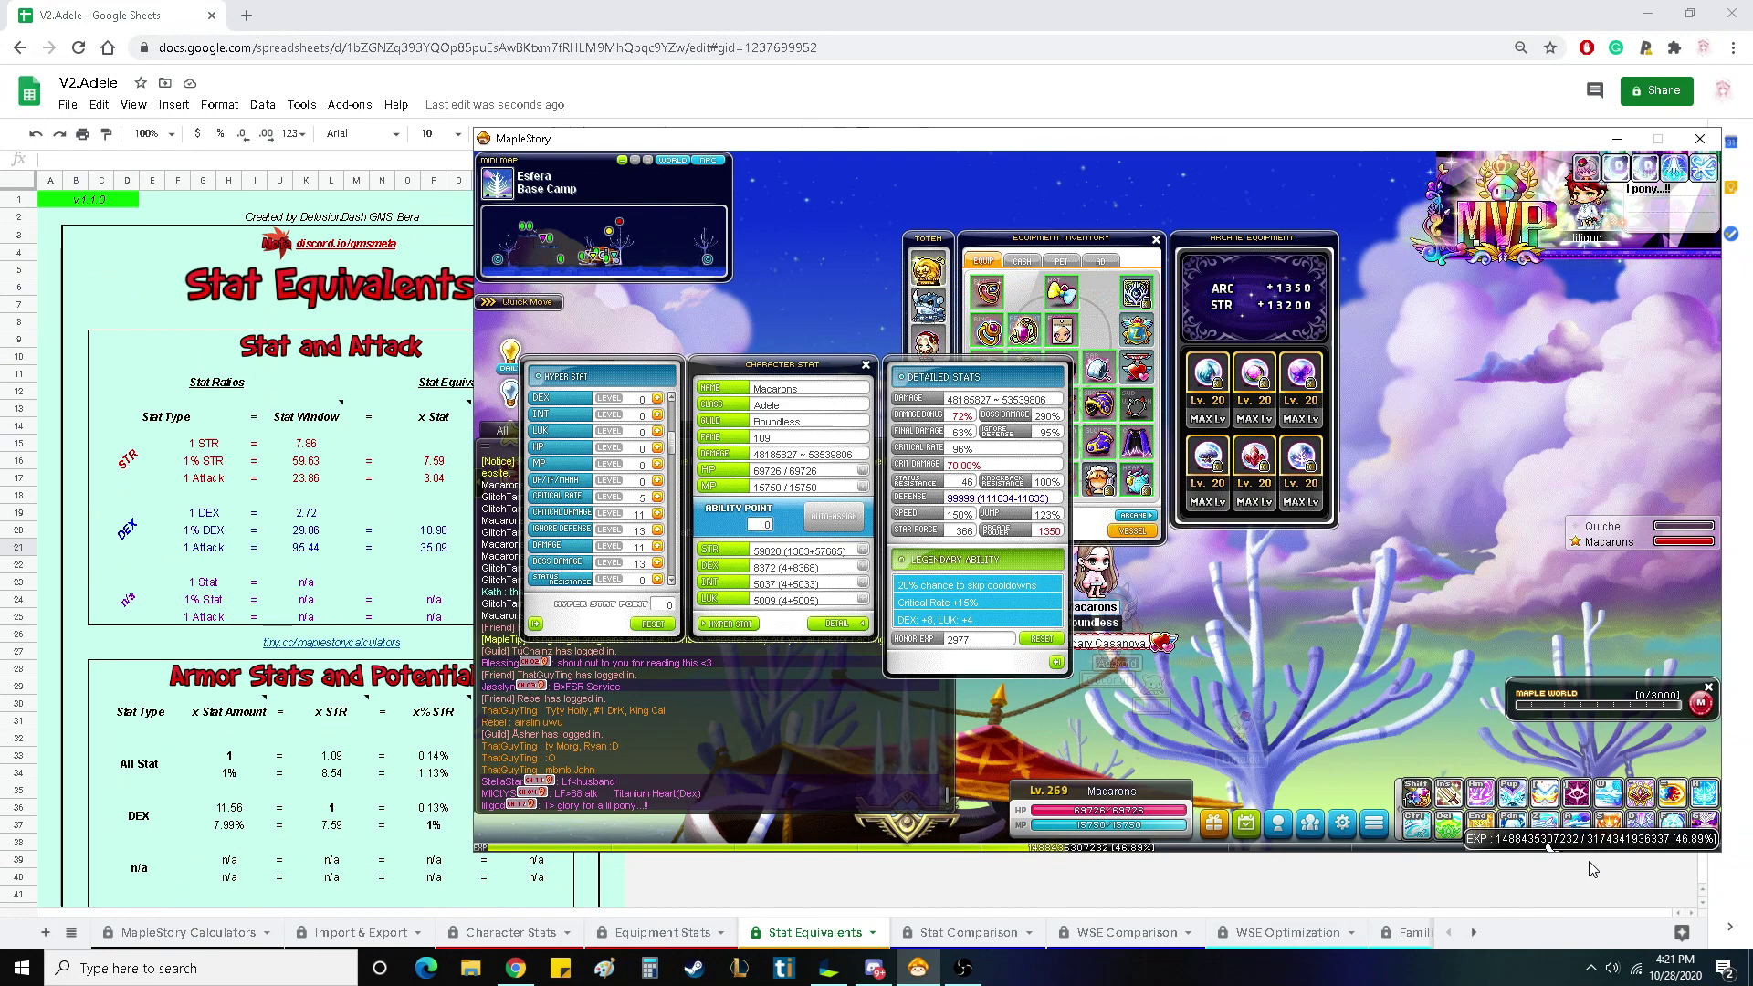
left_click(1400, 854)
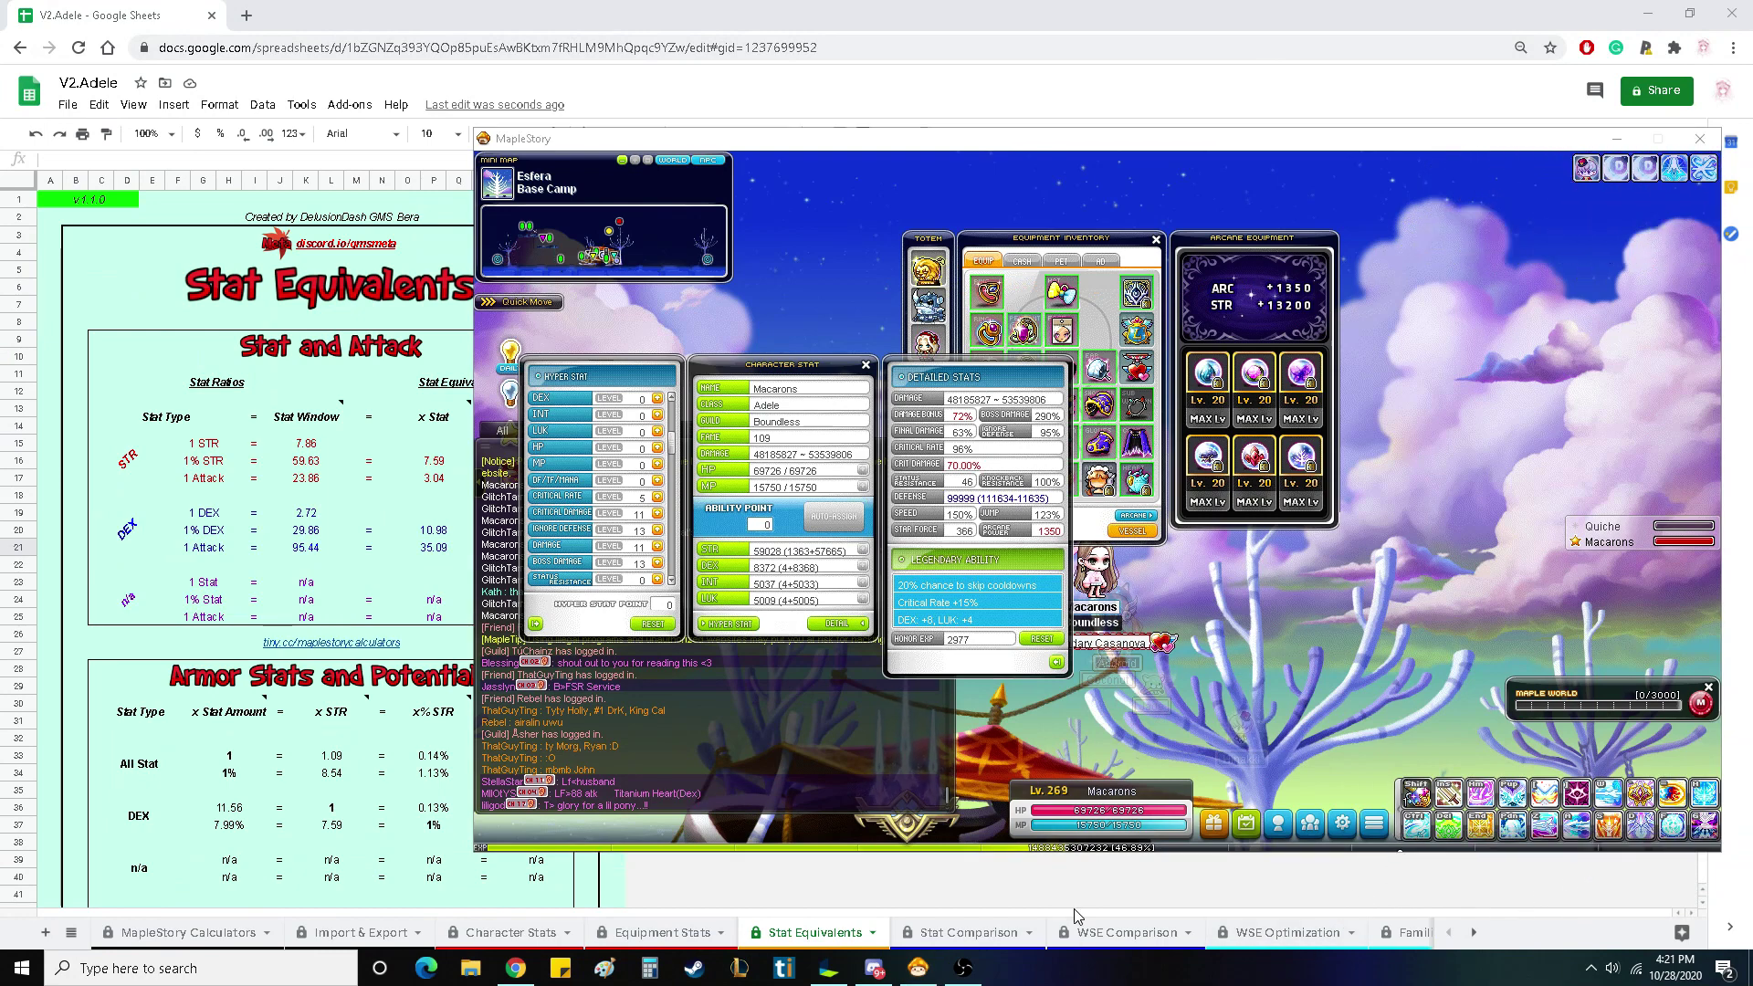